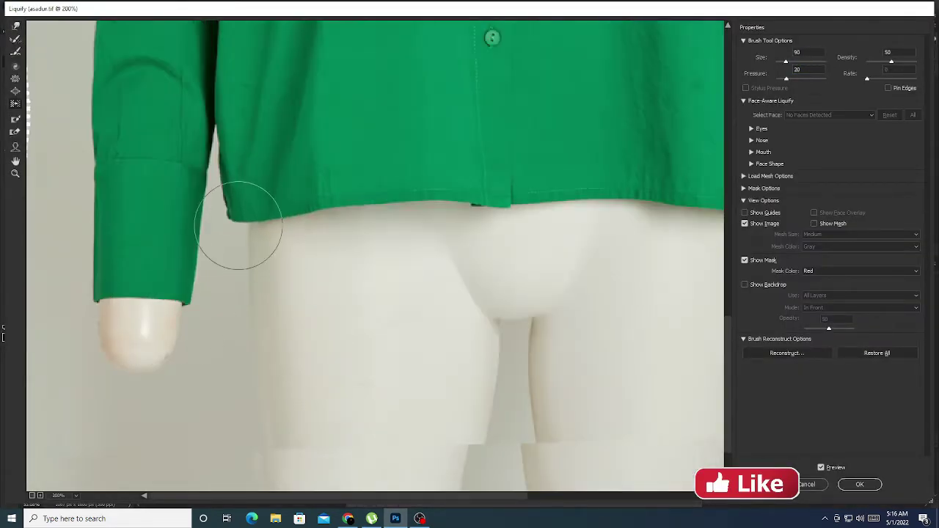
# Step: Return to the main document and duplicate the Background layer as Background copy
pyautogui.moveTo(434, 199)
pyautogui.mouseDown()
pyautogui.moveTo(470, 314)
pyautogui.moveTo(357, 304)
pyautogui.mouseUp()
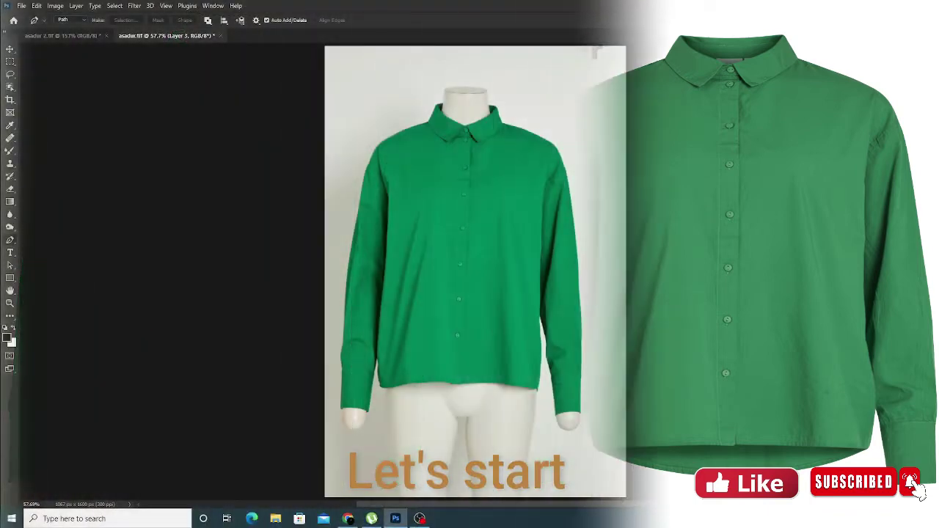
pyautogui.moveTo(893, 128); pyautogui.dragTo(910, 250)
# Step: Marquee-select the shirt and rotate it about -1.4° to straighten it, then deselect
pyautogui.click(9, 62)
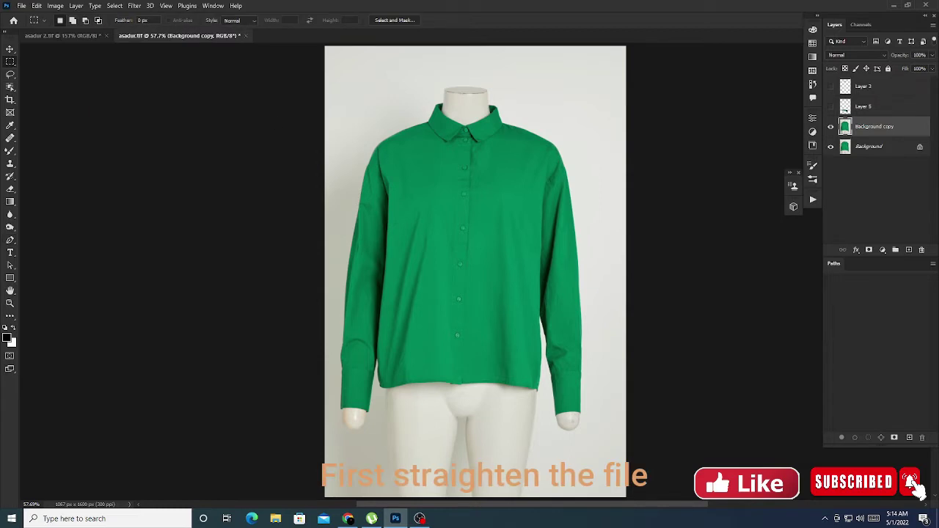
pyautogui.moveTo(332, 86); pyautogui.dragTo(598, 452)
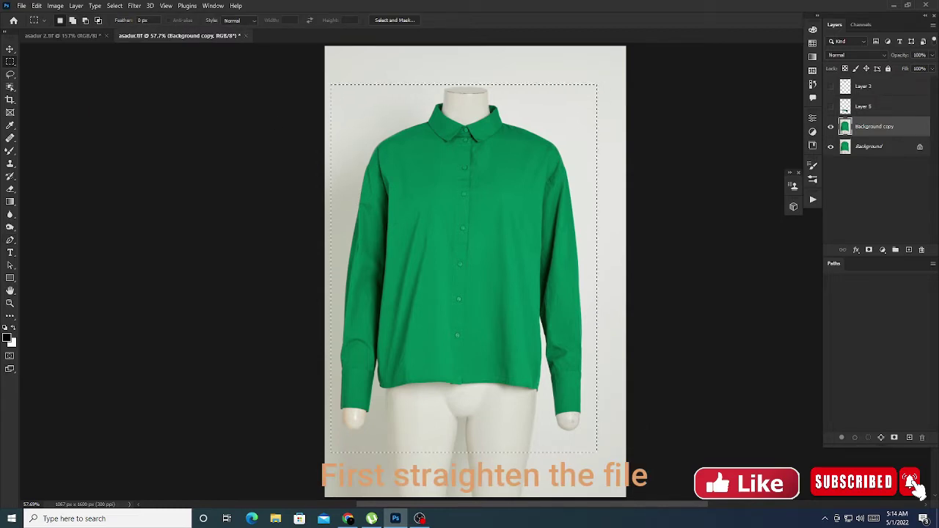
pyautogui.hotkey('ctrl', 't')
pyautogui.moveTo(615, 461); pyautogui.dragTo(622, 464)
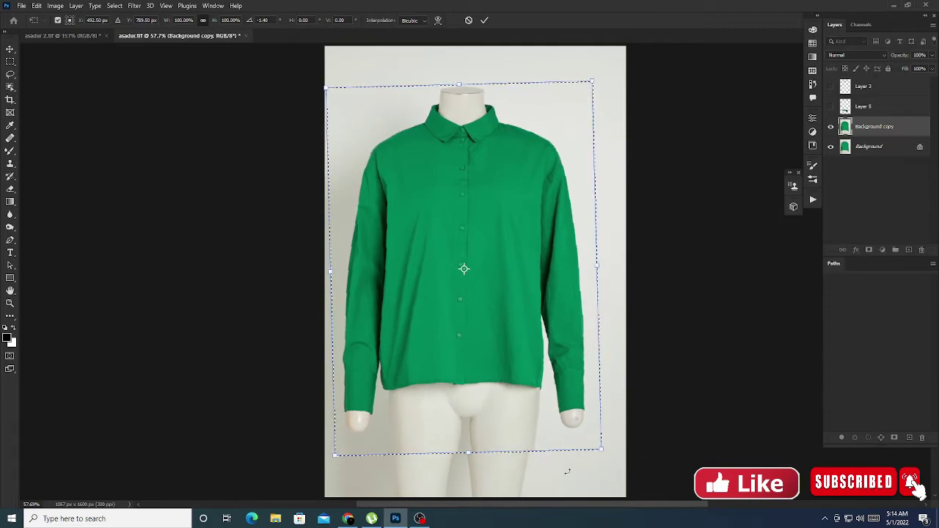
pyautogui.press('Return')
pyautogui.hotkey('ctrl', 'd')
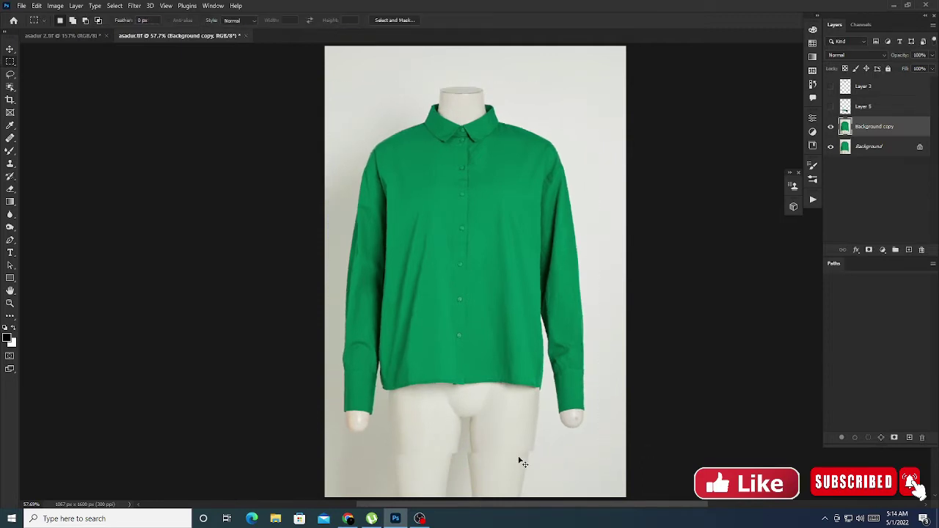
pyautogui.scroll(-2, 520, 459)
# Step: Remove the extra Background copy 2 layer, keeping only Background copy
pyautogui.moveTo(919, 234); pyautogui.dragTo(910, 245)
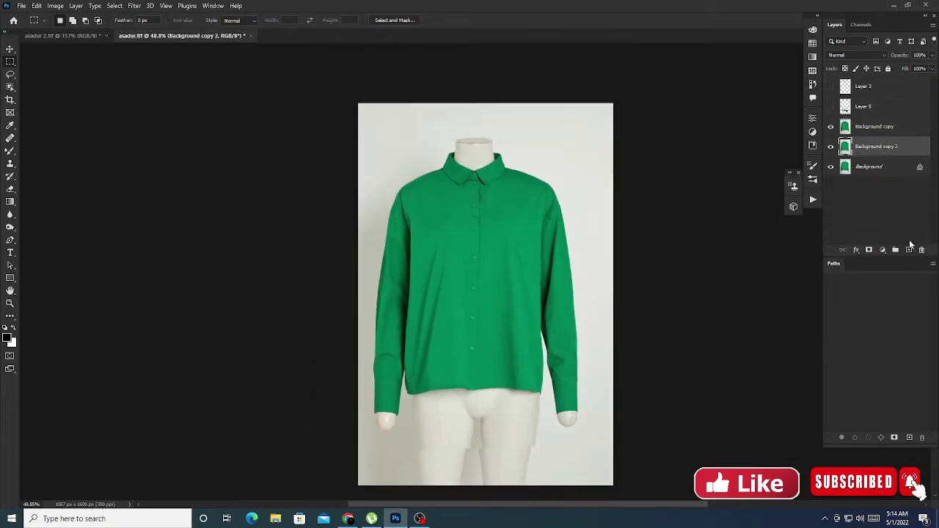
pyautogui.click(888, 137)
pyautogui.hotkey('ctrl', 'z')
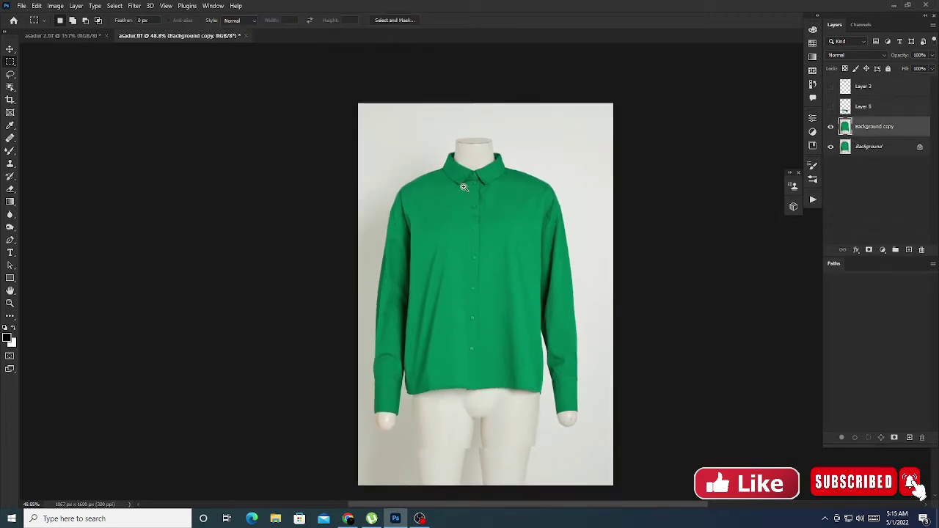
pyautogui.scroll(-1, 464, 187)
pyautogui.scroll(3, 511, 317)
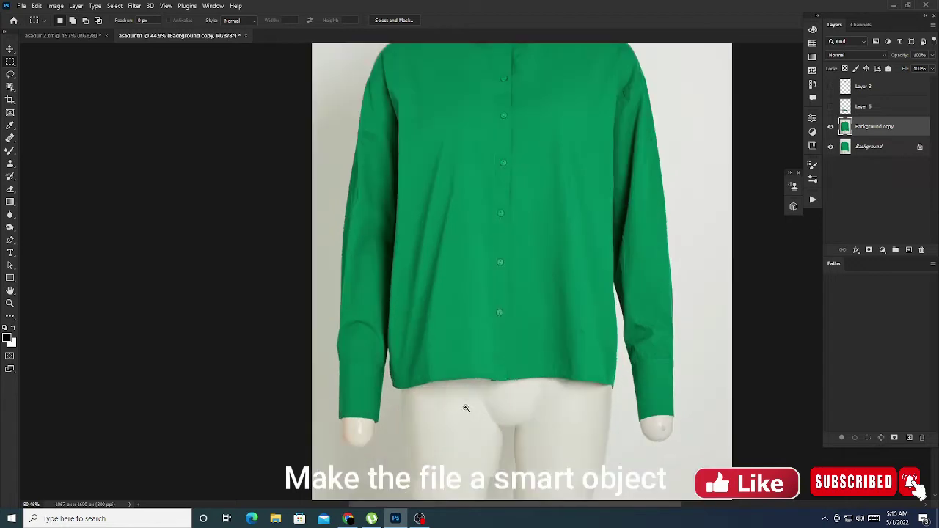
pyautogui.scroll(-2, 466, 404)
pyautogui.moveTo(481, 303); pyautogui.dragTo(482, 307)
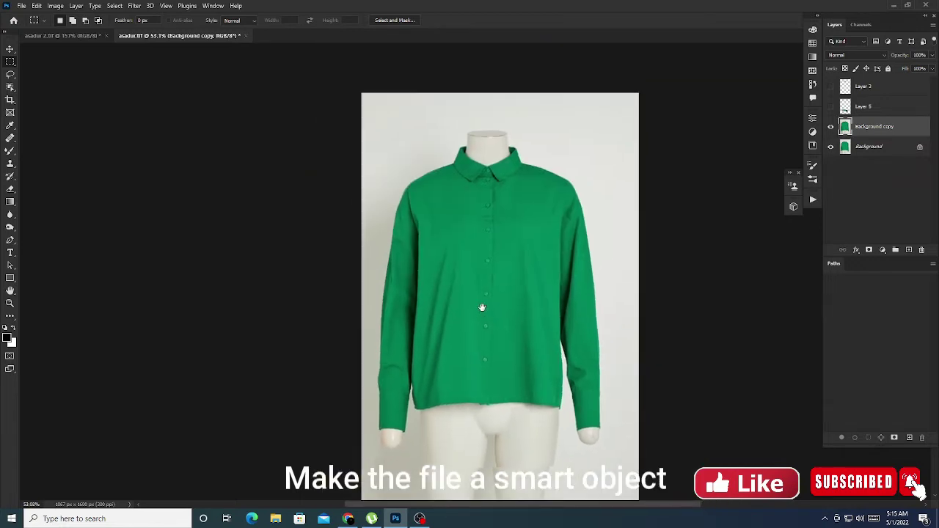
pyautogui.moveTo(479, 235); pyautogui.dragTo(474, 207)
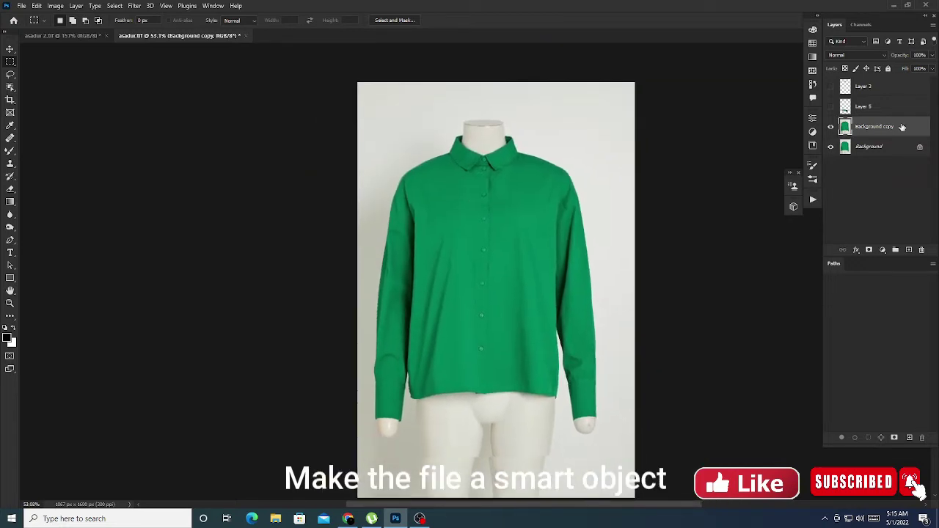
# Step: Convert Background copy to a Smart Object and dismiss the Save As dialog
pyautogui.rightClick(900, 128)
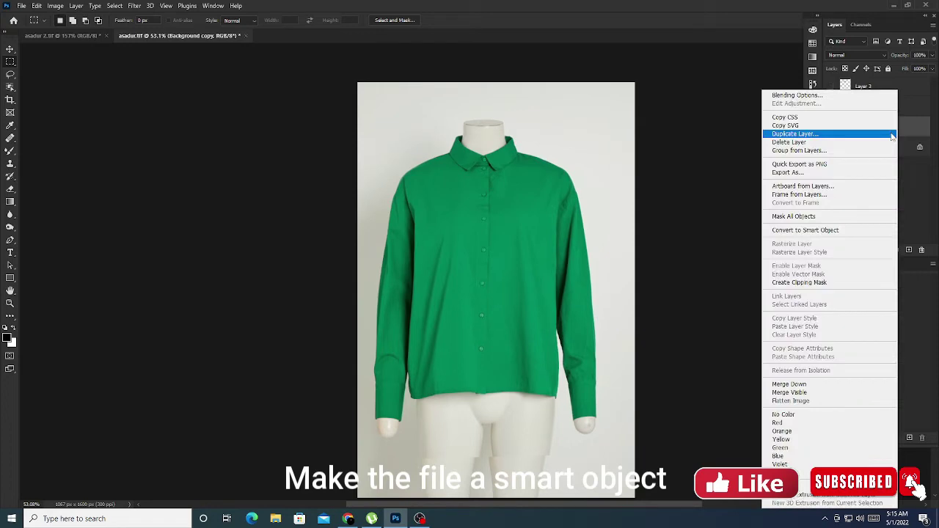
pyautogui.click(798, 231)
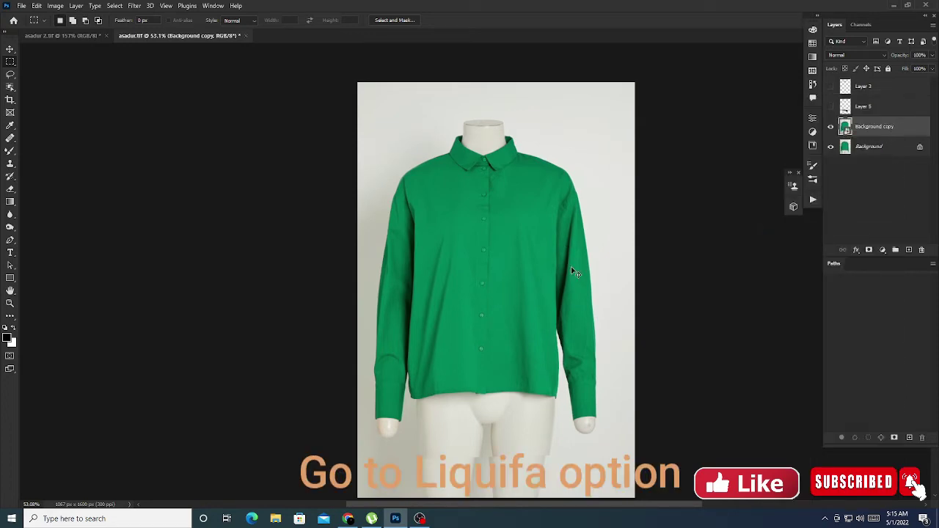
pyautogui.hotkey('ctrl', 'shift', 's')
pyautogui.click(458, 6)
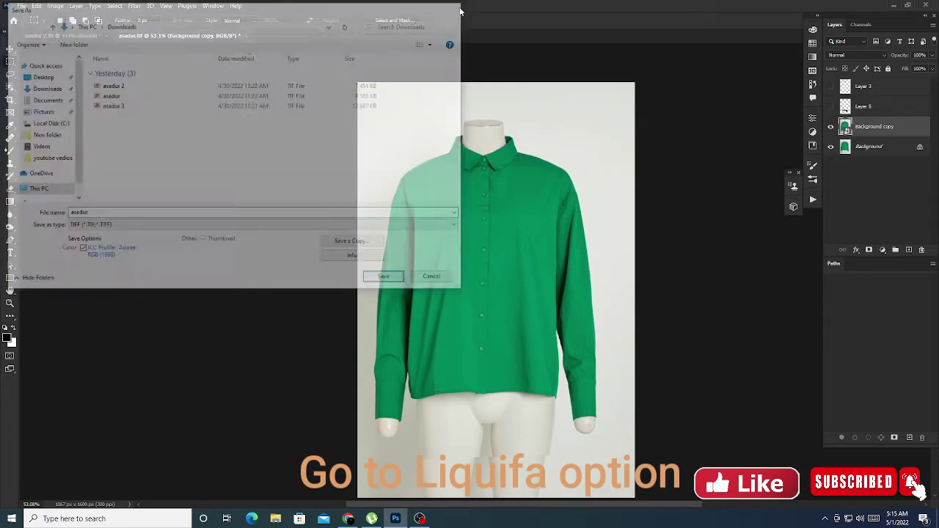
# Step: Open Liquify with the Forward Warp brush at size 125, zoomed to the collar
pyautogui.hotkey('ctrl', 'shift', 'x')
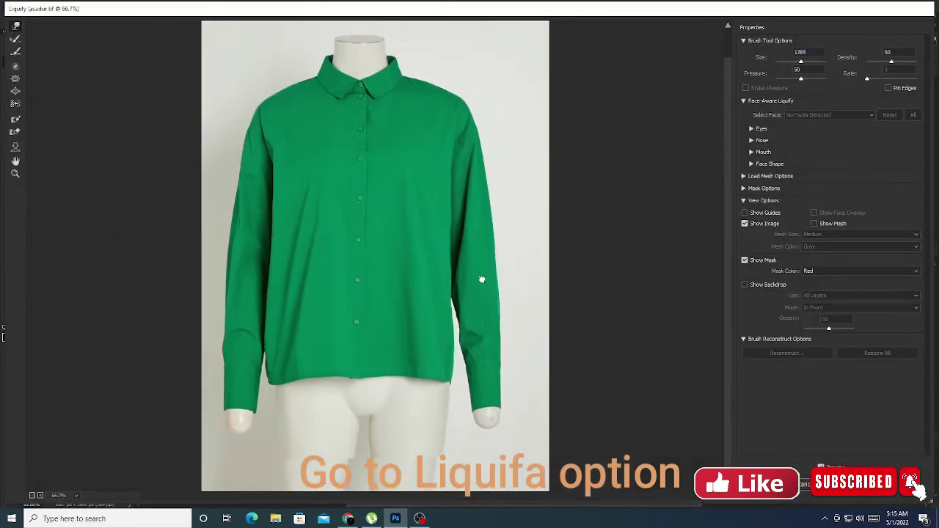
pyautogui.hotkey('ctrl', '1')
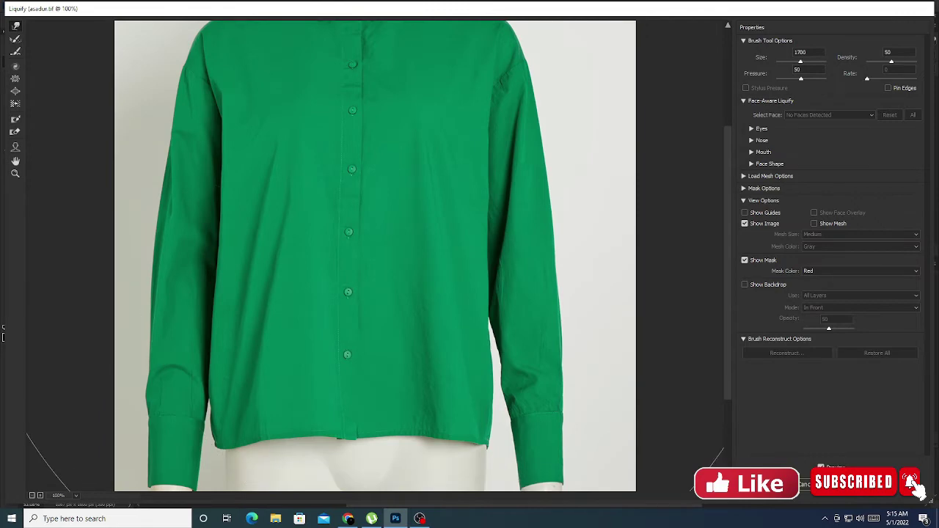
pyautogui.press('[')
pyautogui.press('[')
pyautogui.press('[')
pyautogui.click(13, 104)
pyautogui.moveTo(326, 151)
pyautogui.mouseDown()
pyautogui.moveTo(326, 240)
pyautogui.moveTo(369, 237)
pyautogui.mouseUp()
pyautogui.click(324, 236)
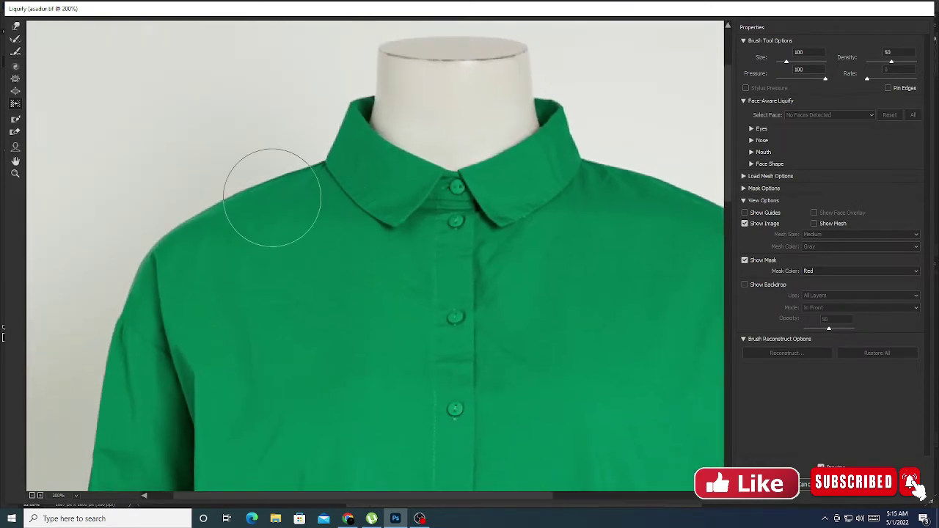
pyautogui.press(']')
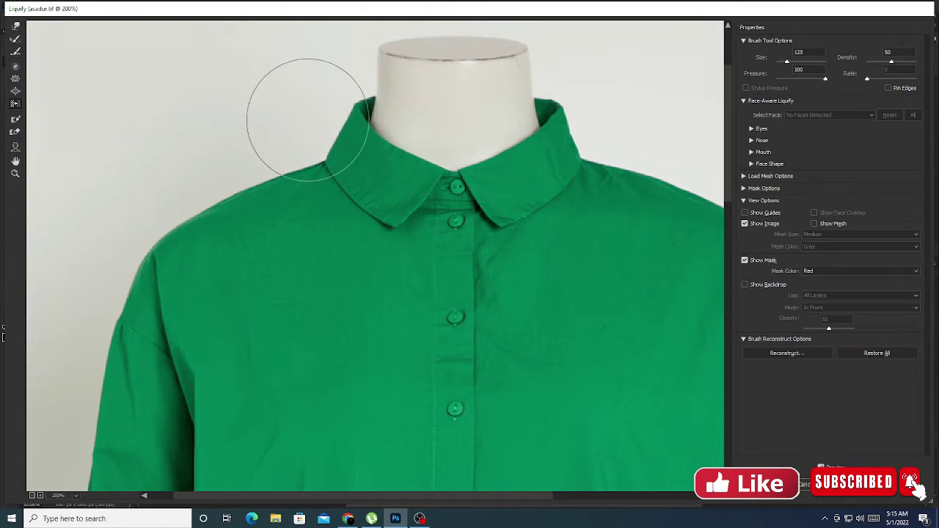
# Step: Frame the left shoulder and warp its edge with the brush enlarged to 250
pyautogui.moveTo(274, 183); pyautogui.dragTo(321, 126)
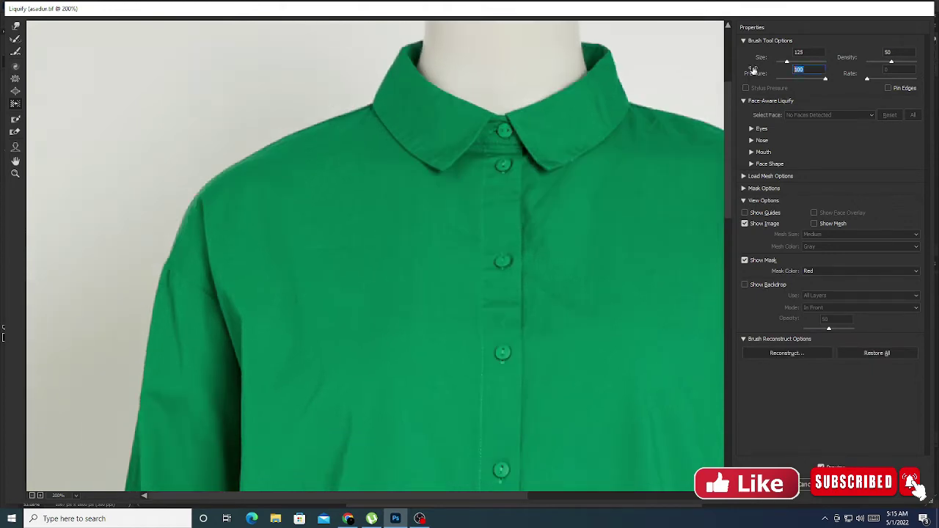
pyautogui.scroll(-1, 277, 169)
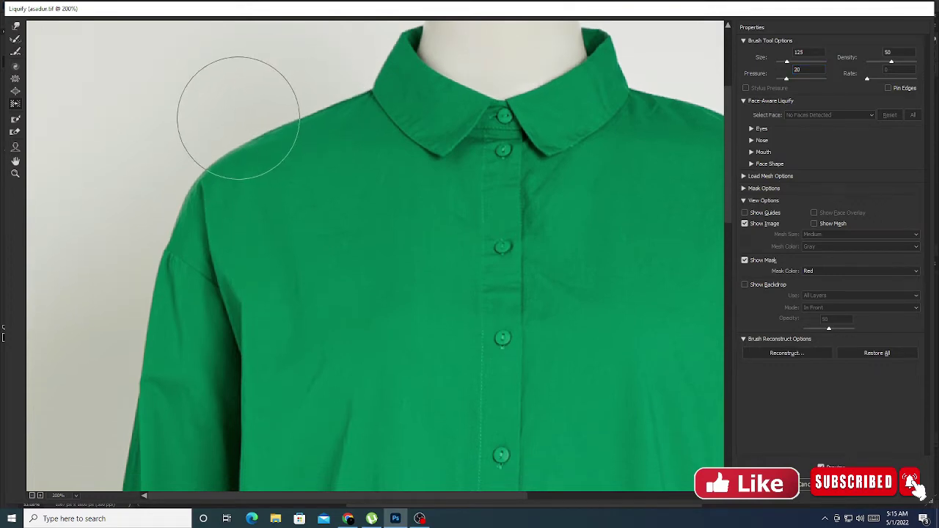
pyautogui.hotkey('ctrl', '0')
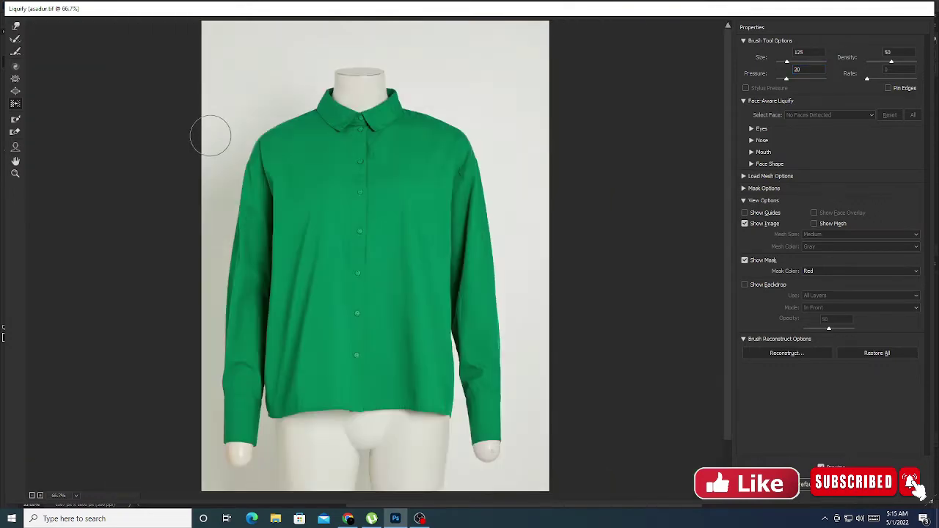
pyautogui.keyDown('ctrl'); pyautogui.click(222, 263); pyautogui.keyUp('ctrl')
pyautogui.scroll(2, 147, 234)
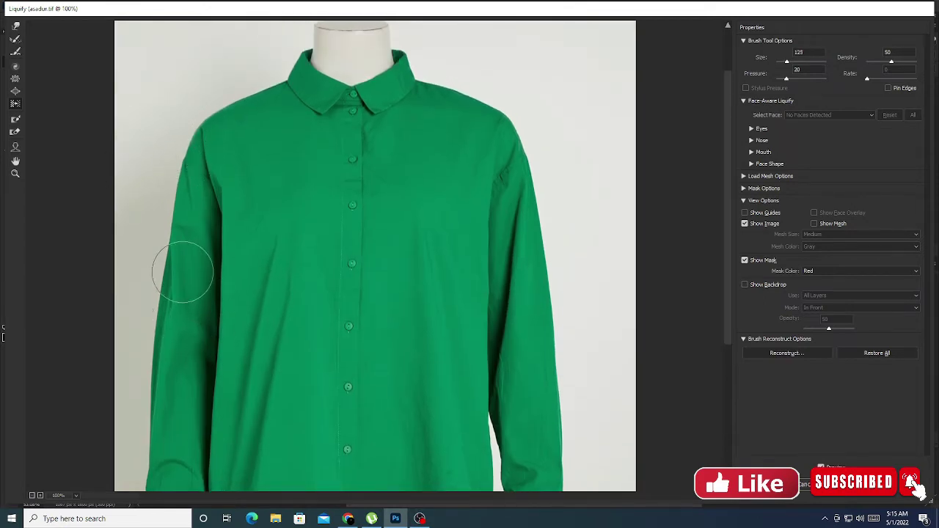
pyautogui.scroll(-5, 183, 271)
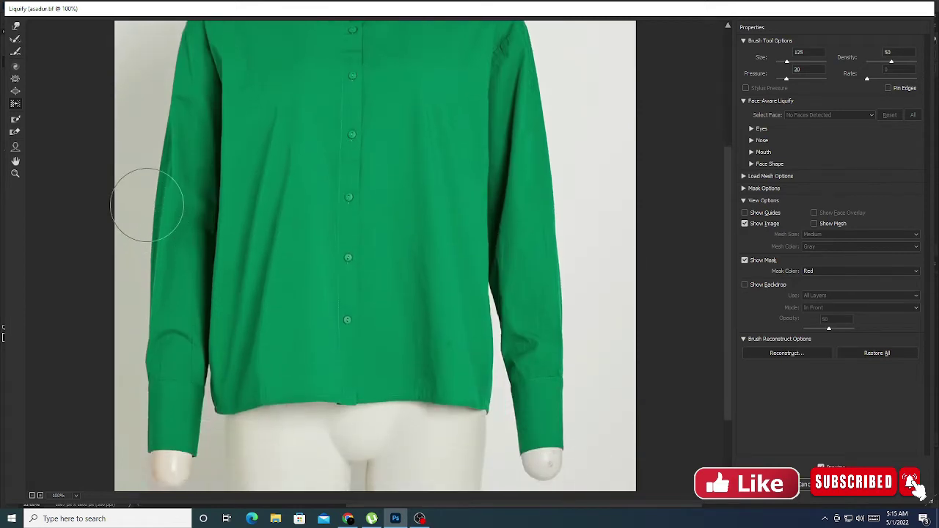
pyautogui.press(']')
pyautogui.press(']')
pyautogui.press(']')
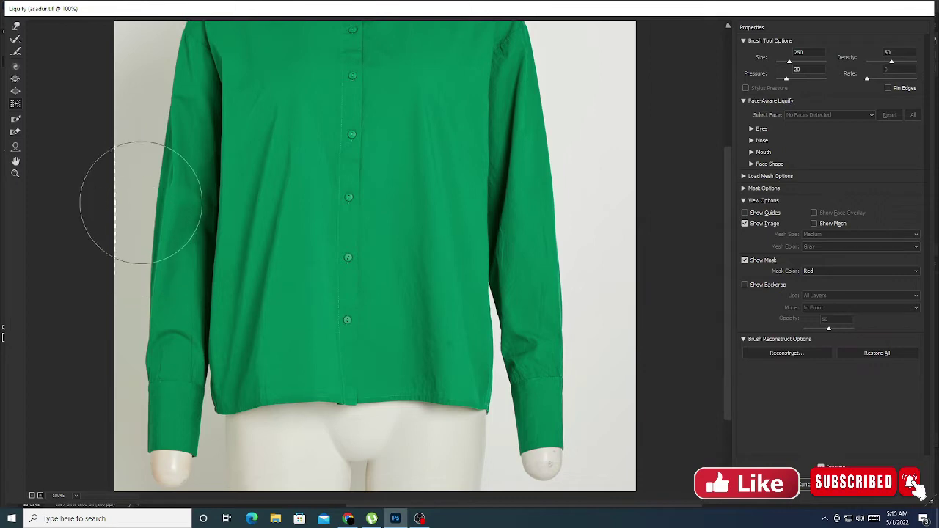
pyautogui.scroll(-4, 144, 308)
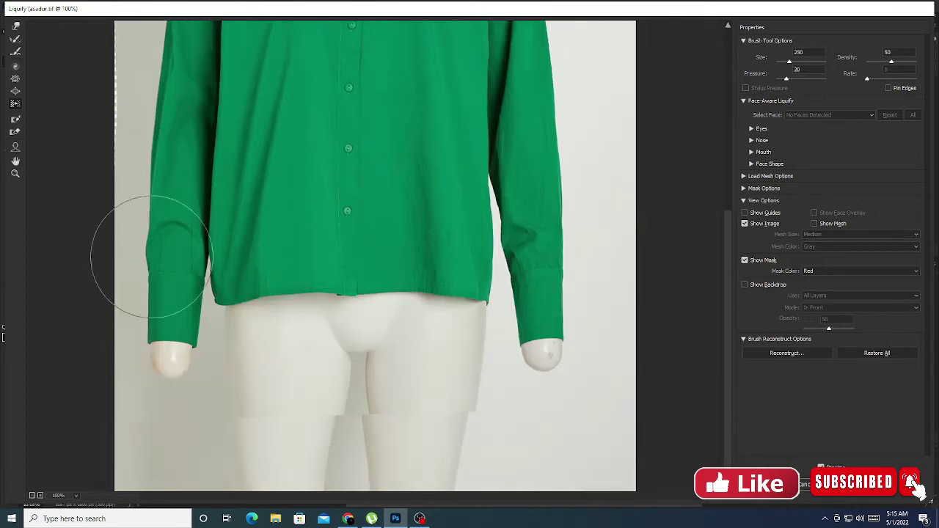
# Step: Warp the left part of the hem at 200% zoom using brush sizes 100–125
pyautogui.press('[')
pyautogui.press('[')
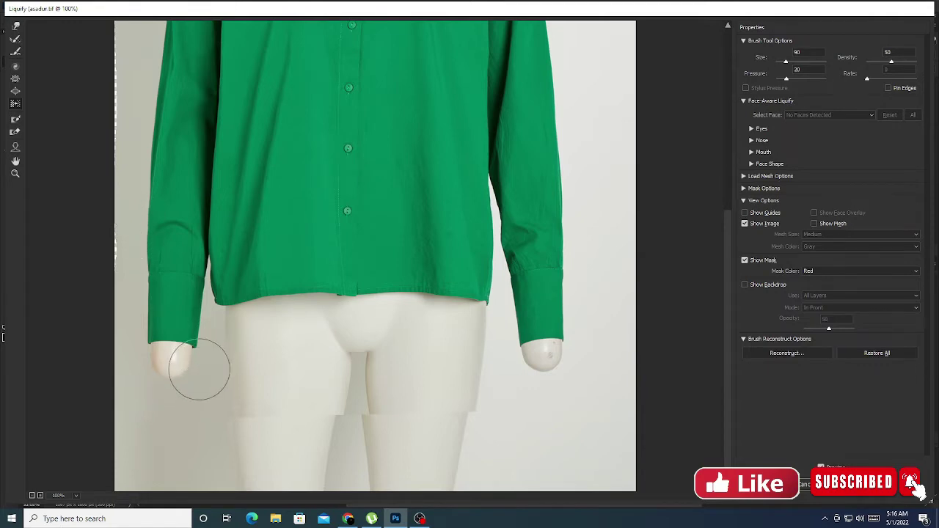
pyautogui.hotkey('ctrl', '+')
pyautogui.moveTo(193, 374); pyautogui.dragTo(342, 303)
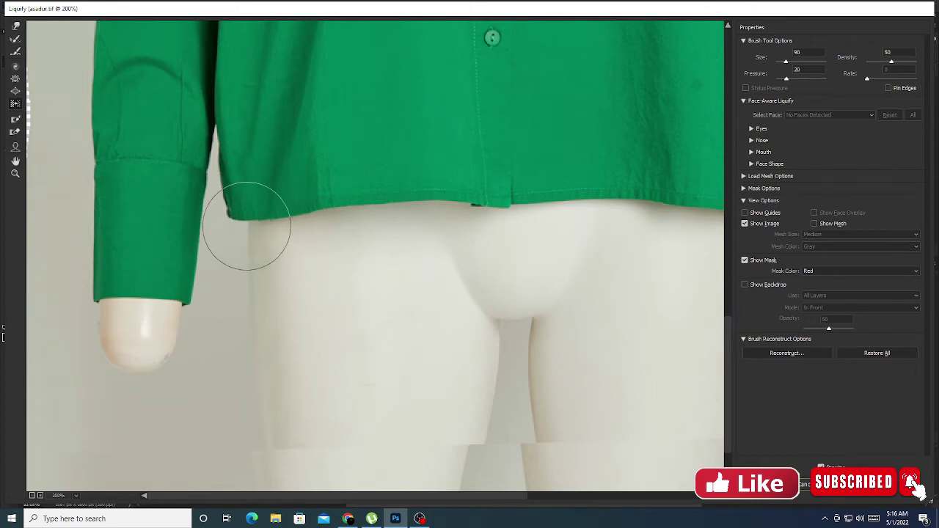
pyautogui.press(']')
pyautogui.press(']')
pyautogui.press(']')
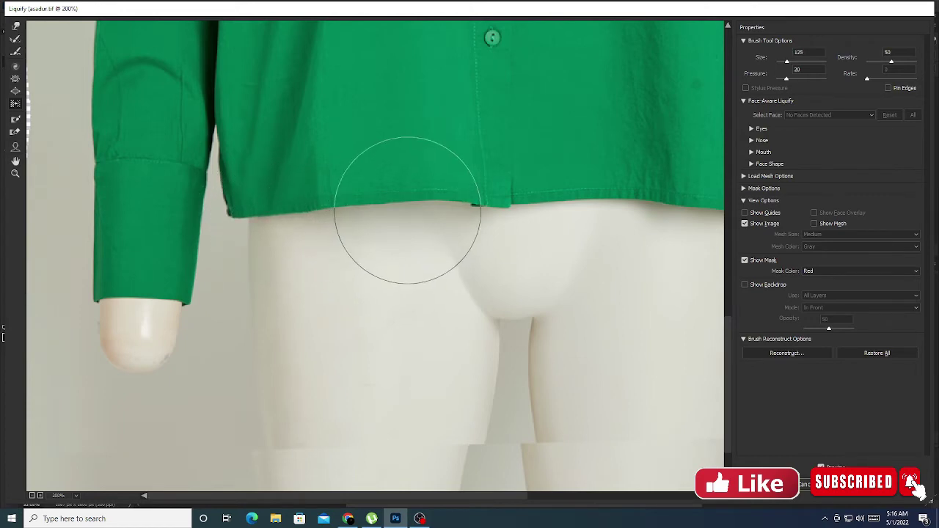
pyautogui.press(']')
pyautogui.press(']')
pyautogui.press('[')
pyautogui.press('[')
pyautogui.press('[')
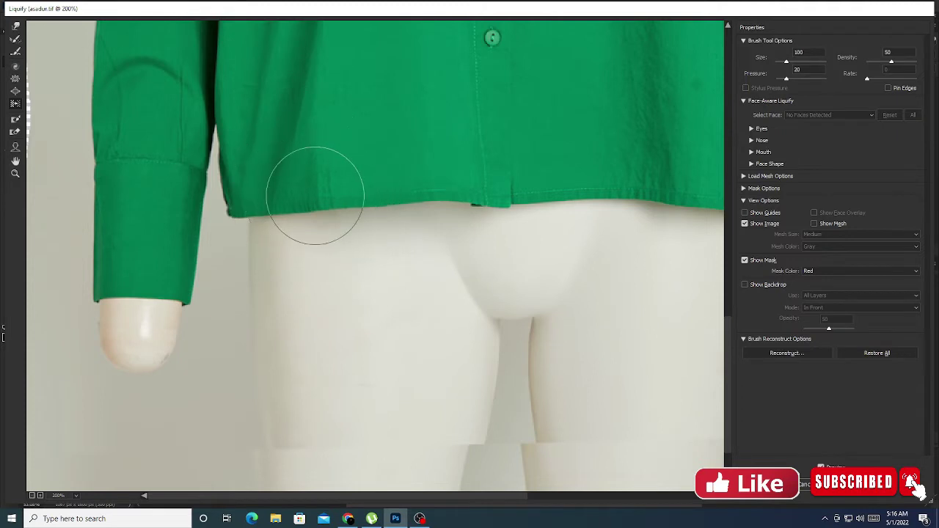
pyautogui.moveTo(301, 222); pyautogui.dragTo(308, 242)
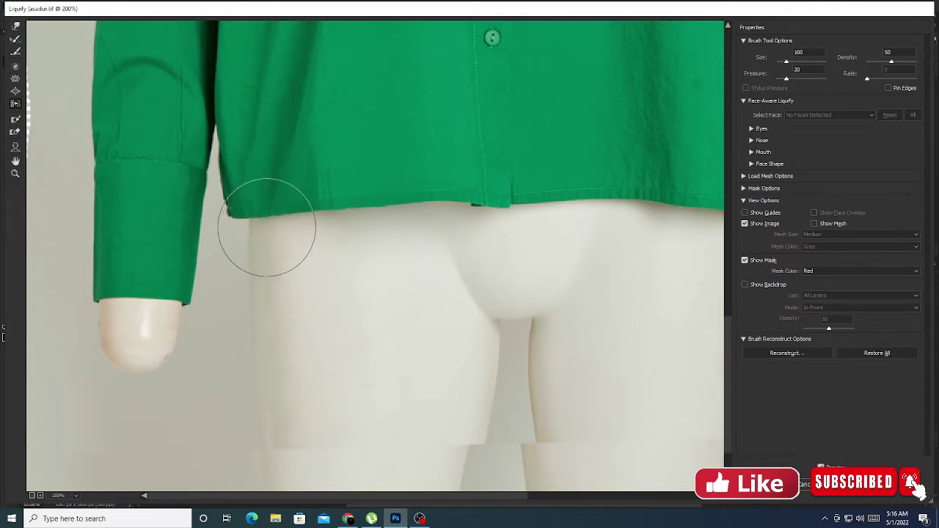
pyautogui.press(']')
pyautogui.moveTo(432, 206)
pyautogui.mouseDown()
pyautogui.moveTo(442, 189)
pyautogui.moveTo(337, 187)
pyautogui.mouseUp()
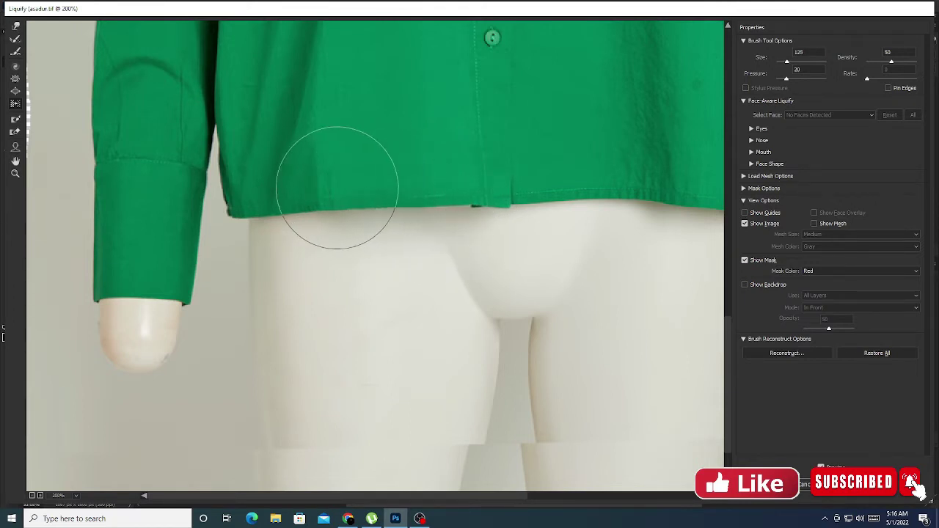
# Step: Level the hem's centre and right corner with a size 200 brush, then finer strokes
pyautogui.moveTo(457, 245); pyautogui.dragTo(330, 246)
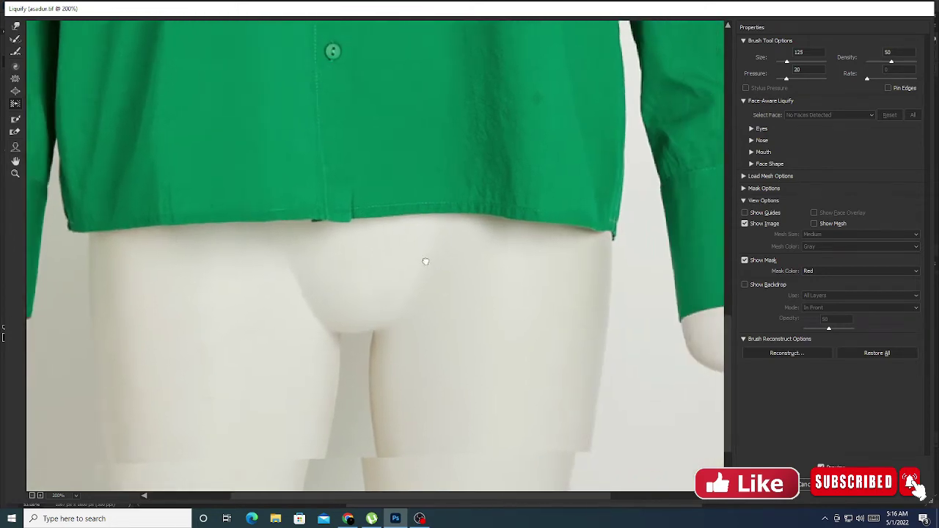
pyautogui.hotkey('ctrl', '-')
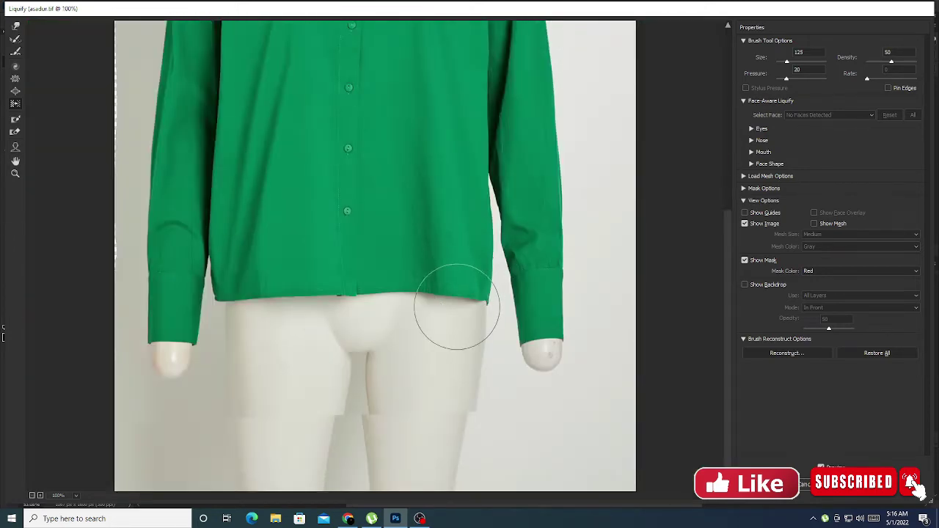
pyautogui.press(']')
pyautogui.press(']')
pyautogui.press(']')
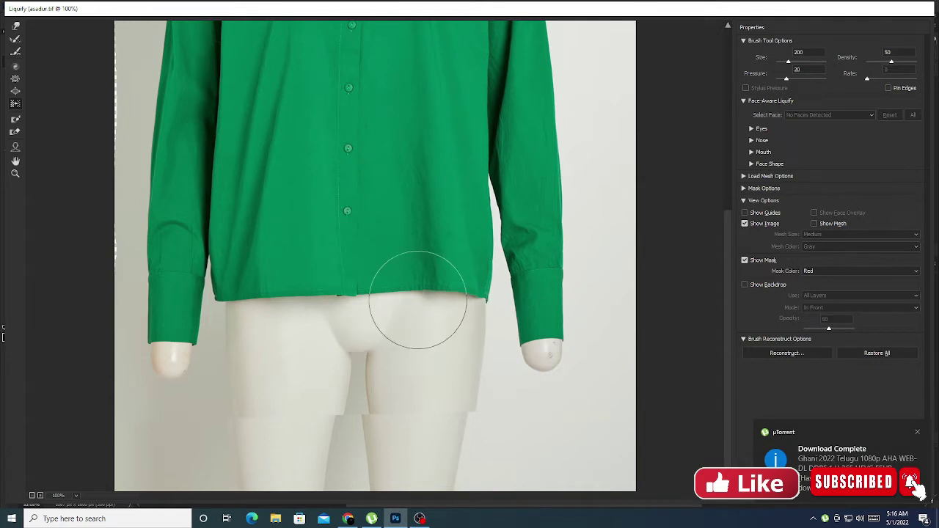
pyautogui.moveTo(418, 300); pyautogui.dragTo(467, 308)
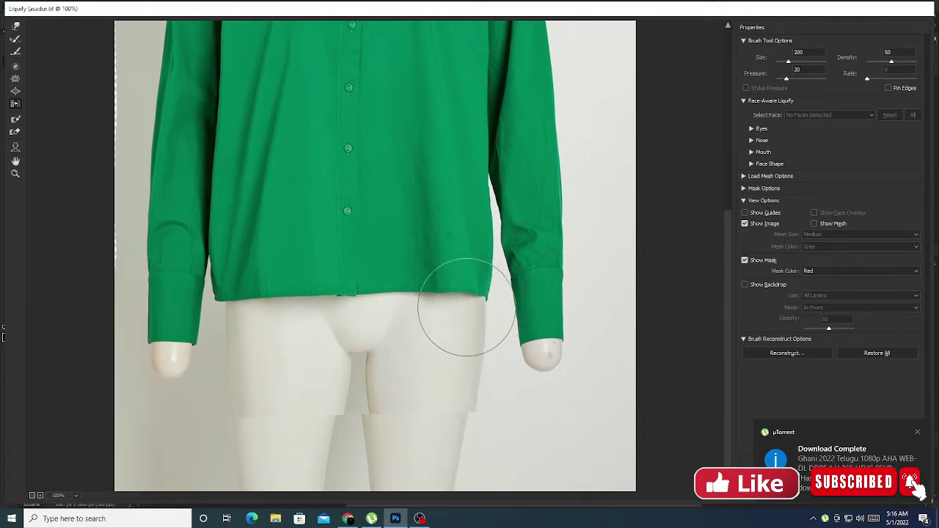
pyautogui.moveTo(409, 289); pyautogui.dragTo(400, 285)
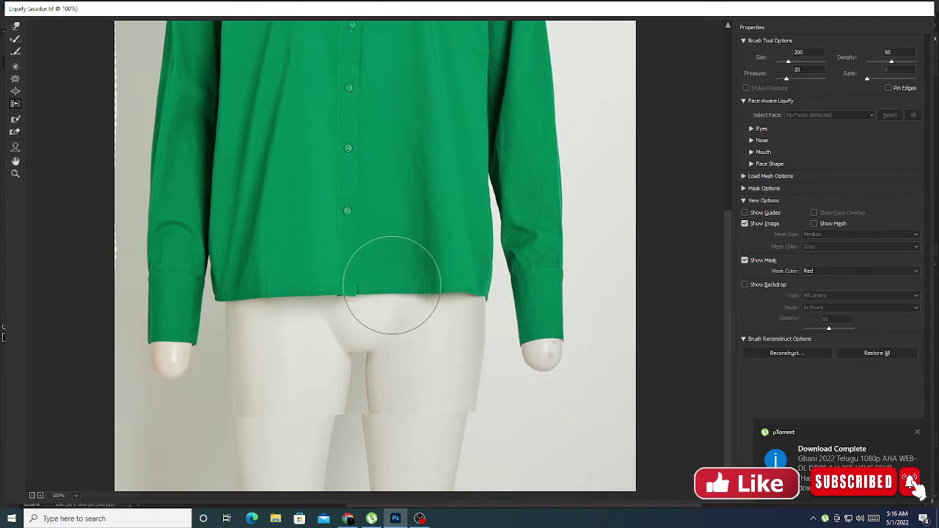
pyautogui.hotkey('ctrl', '+')
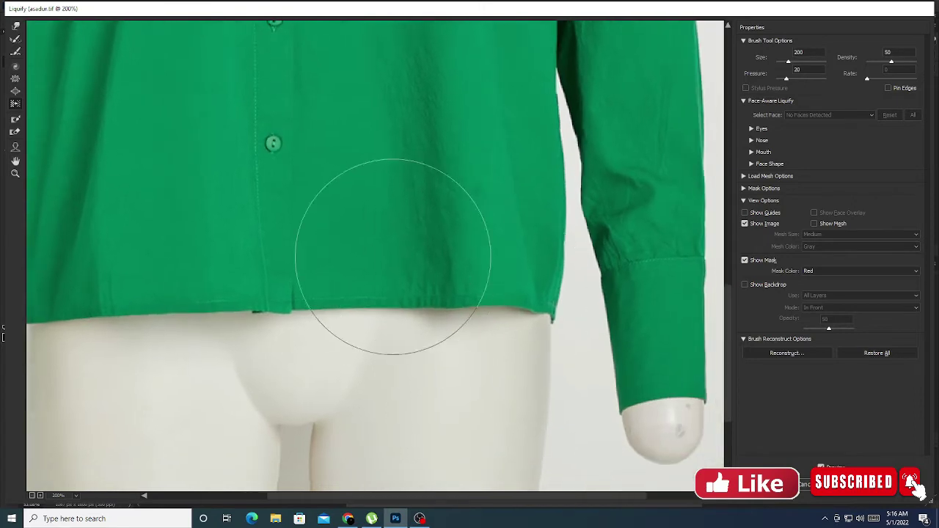
pyautogui.press('[')
pyautogui.press('[')
pyautogui.press('[')
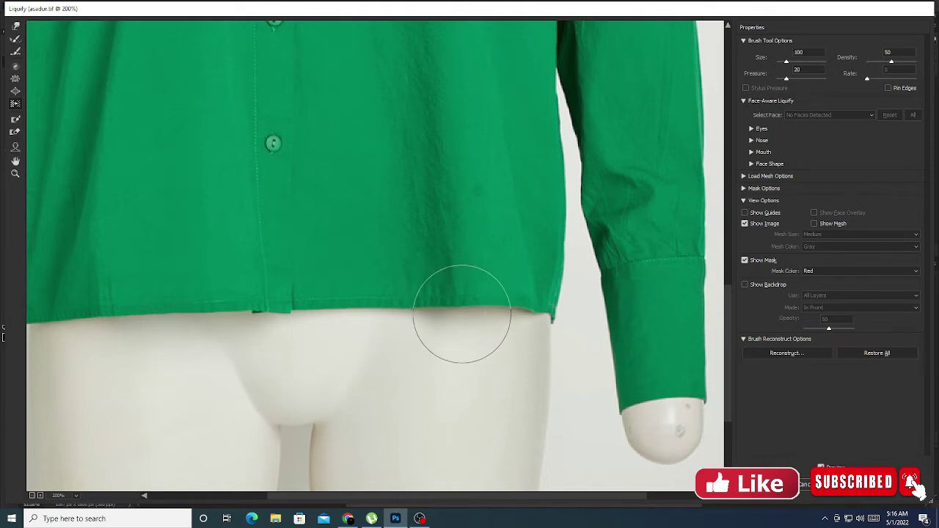
pyautogui.moveTo(505, 307); pyautogui.dragTo(514, 306)
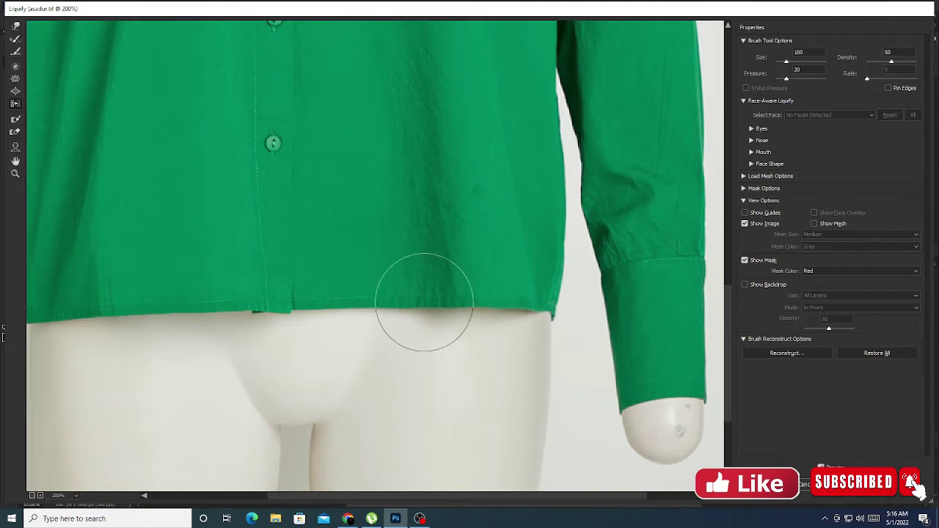
pyautogui.moveTo(367, 214)
pyautogui.mouseDown()
pyautogui.moveTo(405, 231)
pyautogui.moveTo(399, 332)
pyautogui.mouseUp()
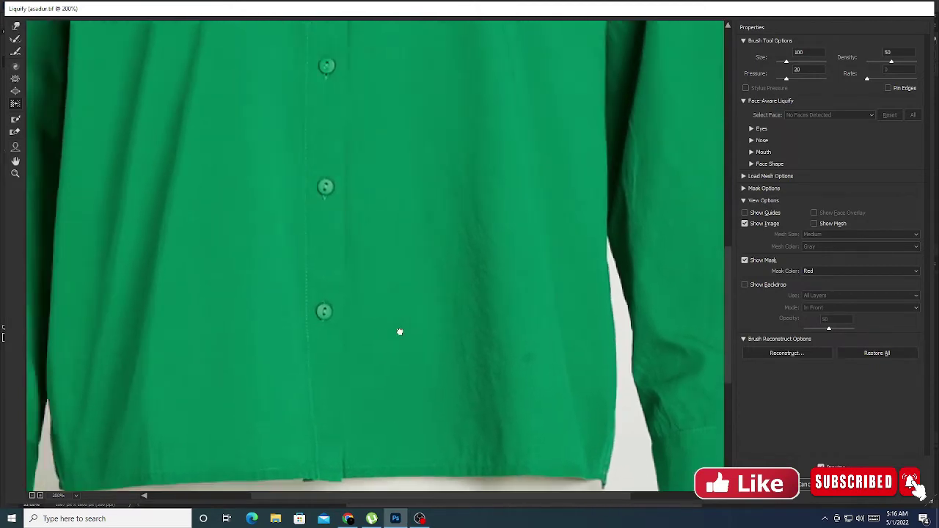
pyautogui.scroll(5, 344, 140)
pyautogui.hotkey('ctrl', '0')
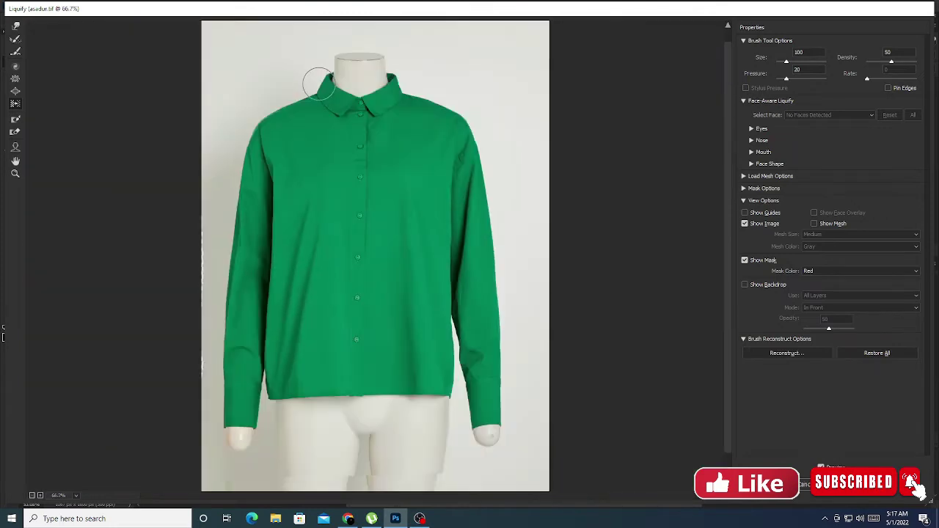
# Step: Keep warping the hem around the centre placket with brush sizes 400, 300 and 125
pyautogui.press(']')
pyautogui.press(']')
pyautogui.press(']')
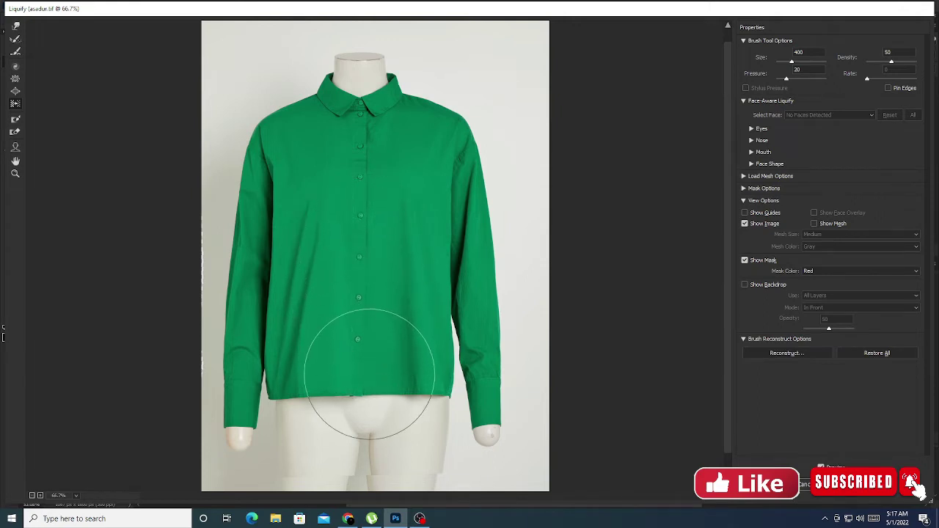
pyautogui.scroll(2, 341, 380)
pyautogui.scroll(-3, 428, 224)
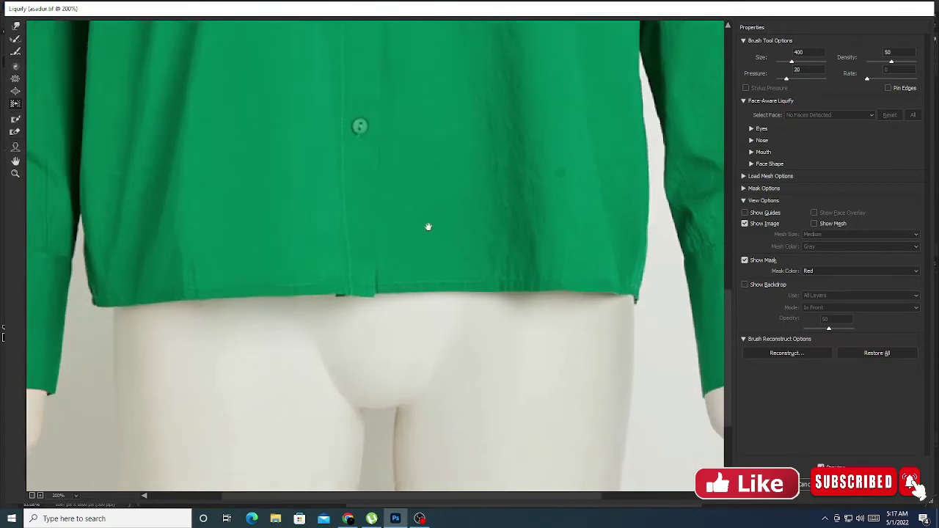
pyautogui.press('[')
pyautogui.press('[')
pyautogui.press('[')
pyautogui.press('[')
pyautogui.press('[')
pyautogui.press('[')
pyautogui.press('[')
pyautogui.press('[')
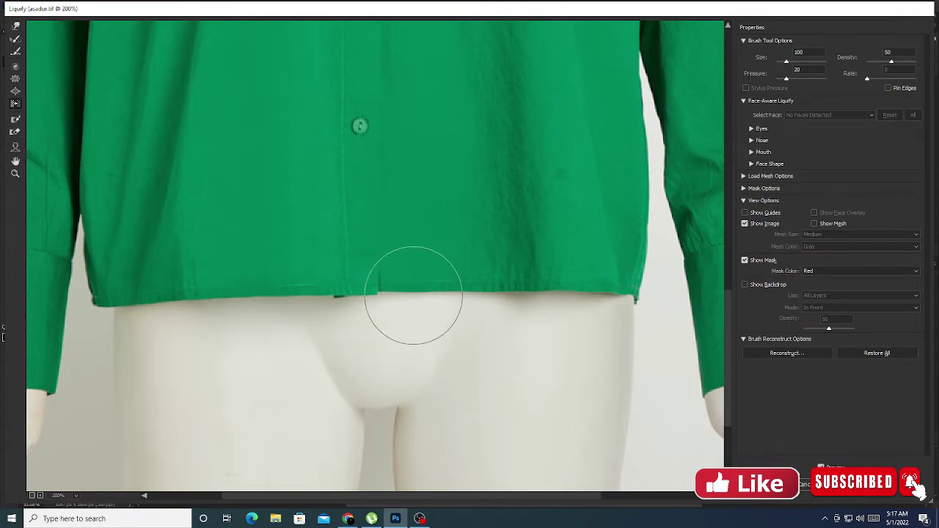
pyautogui.press(']')
pyautogui.press(']')
pyautogui.press(']')
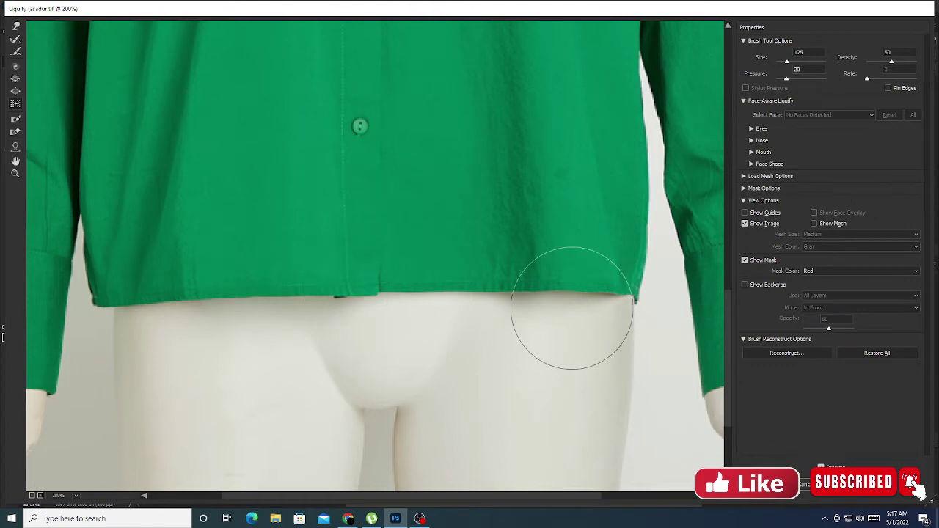
# Step: Apply the Liquify warp and start a pen path with anchors along the collar edge
pyautogui.press('Return')
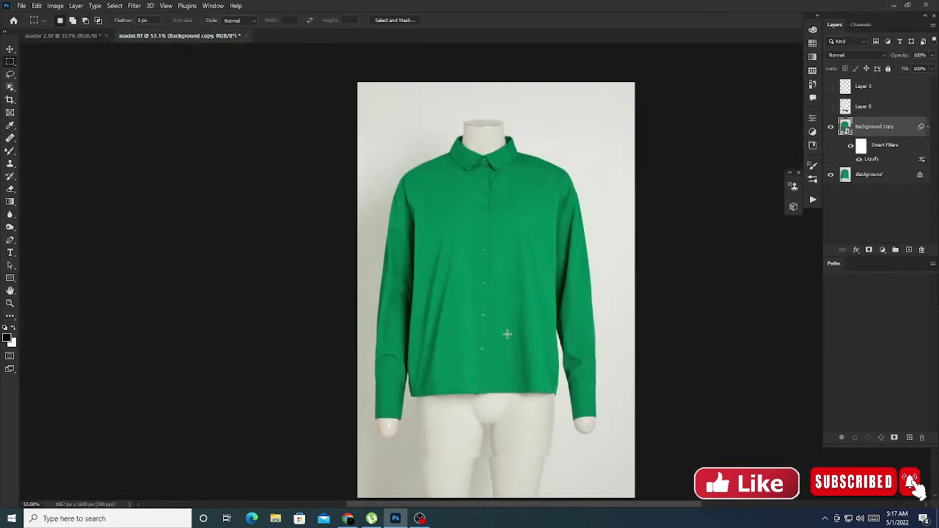
pyautogui.moveTo(473, 174); pyautogui.dragTo(539, 422)
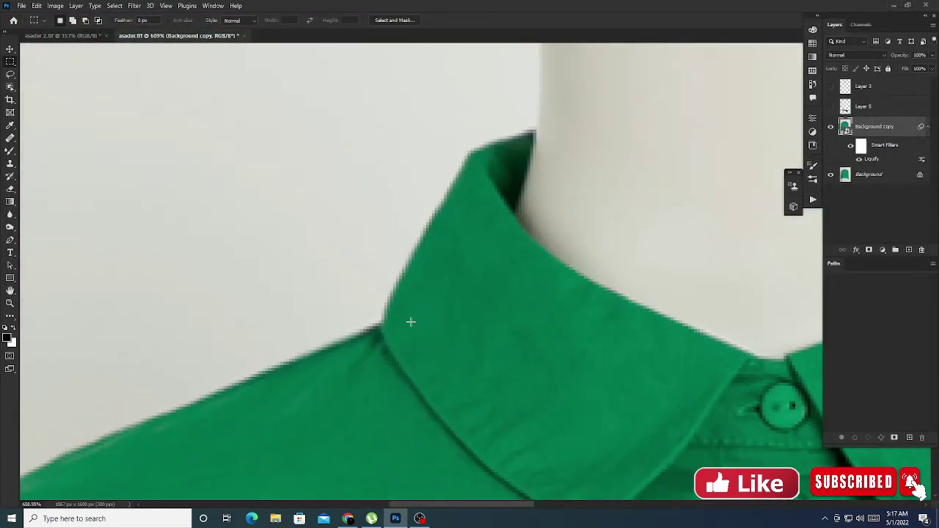
pyautogui.press('p')
pyautogui.scroll(-3, 371, 326)
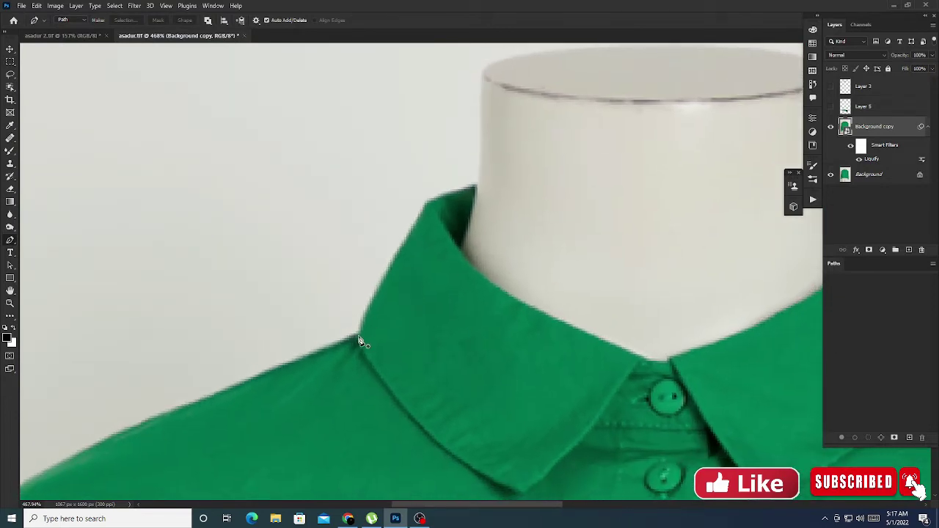
pyautogui.click(360, 340)
pyautogui.scroll(2, 370, 308)
pyautogui.moveTo(402, 250); pyautogui.dragTo(408, 247)
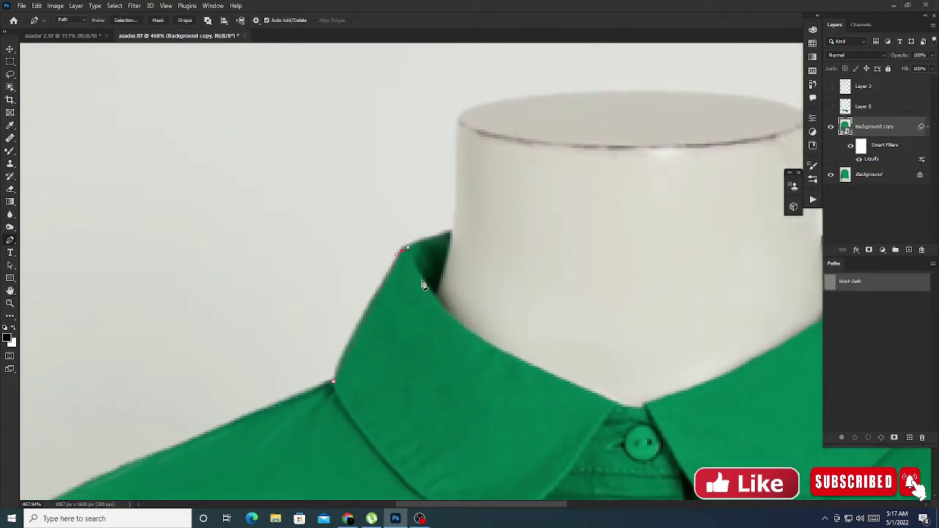
pyautogui.click(417, 274)
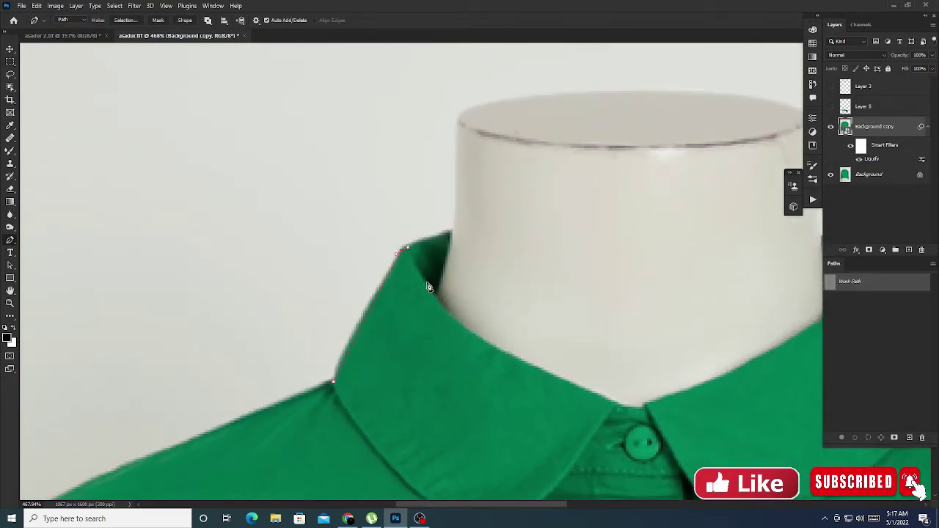
pyautogui.click(447, 315)
# Step: Continue the path along the bottom hem to its left corner
pyautogui.moveTo(509, 368)
pyautogui.mouseDown()
pyautogui.moveTo(393, 275)
pyautogui.moveTo(501, 318)
pyautogui.moveTo(467, 260)
pyautogui.mouseUp()
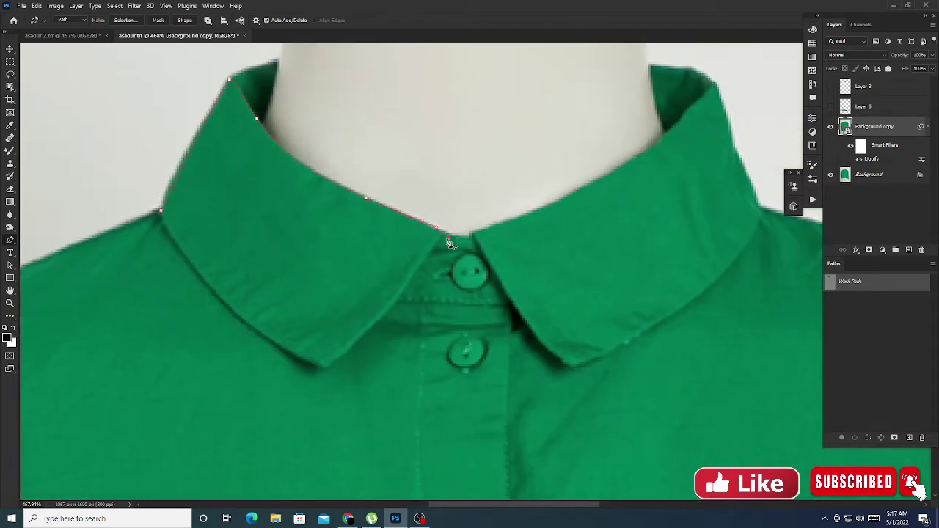
pyautogui.scroll(-5, 459, 243)
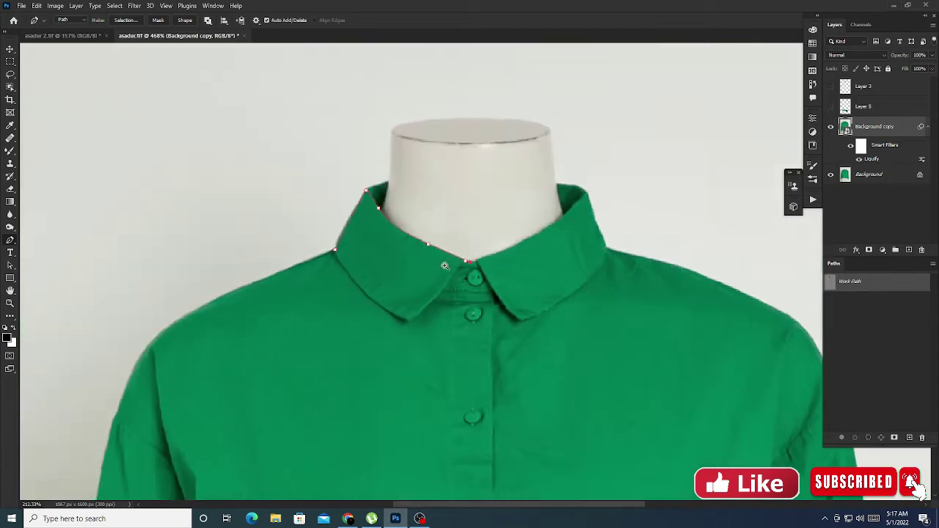
pyautogui.scroll(-5, 426, 249)
pyautogui.scroll(-5, 422, 247)
pyautogui.scroll(-5, 433, 258)
pyautogui.scroll(3, 432, 286)
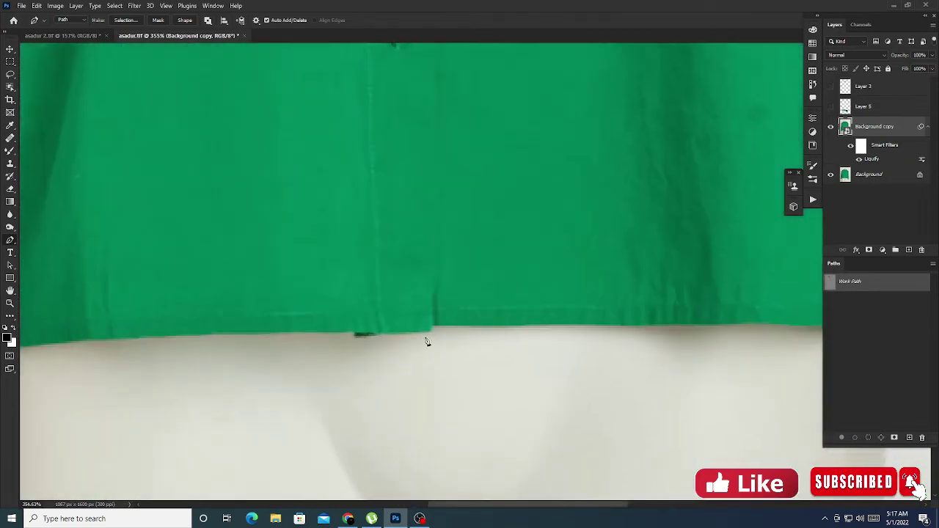
pyautogui.moveTo(381, 338); pyautogui.dragTo(502, 327)
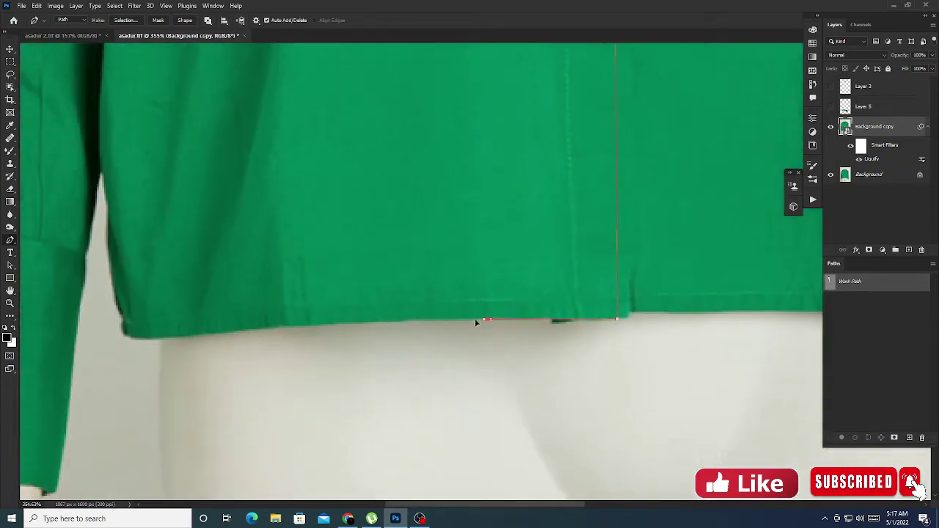
pyautogui.moveTo(430, 322); pyautogui.dragTo(496, 321)
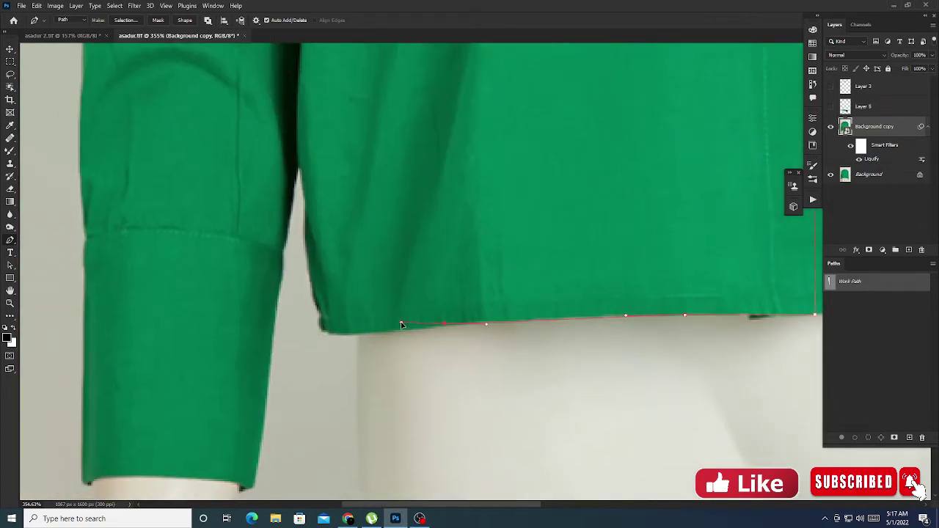
pyautogui.moveTo(381, 331)
pyautogui.mouseDown()
pyautogui.moveTo(443, 340)
pyautogui.moveTo(391, 339)
pyautogui.mouseUp()
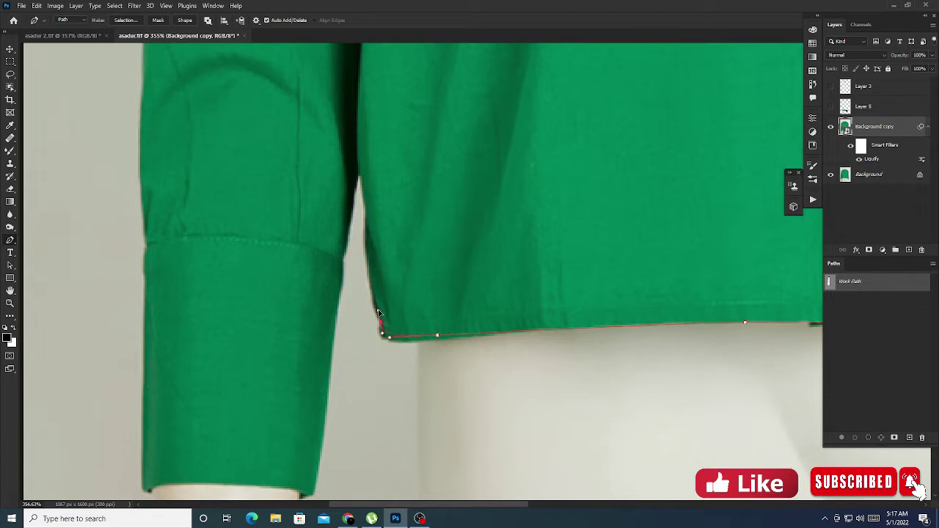
# Step: Extend the path up the shirt's side edge and down the sleeve's inner edge to the cuff
pyautogui.moveTo(376, 307); pyautogui.dragTo(408, 401)
pyautogui.click(406, 367)
pyautogui.click(400, 330)
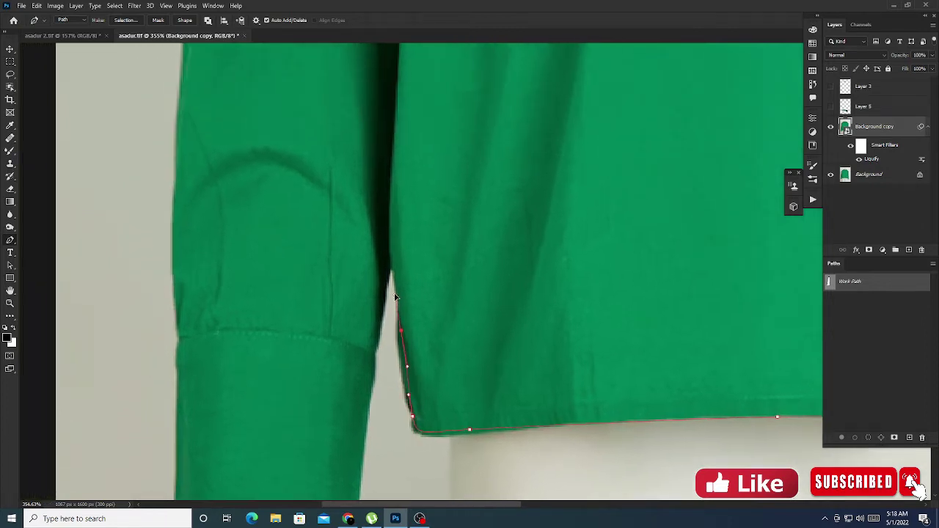
pyautogui.click(395, 289)
pyautogui.moveTo(379, 330); pyautogui.dragTo(375, 370)
pyautogui.moveTo(389, 422); pyautogui.dragTo(401, 237)
pyautogui.moveTo(367, 318)
pyautogui.mouseDown()
pyautogui.moveTo(361, 380)
pyautogui.moveTo(334, 400)
pyautogui.moveTo(361, 385)
pyautogui.mouseUp()
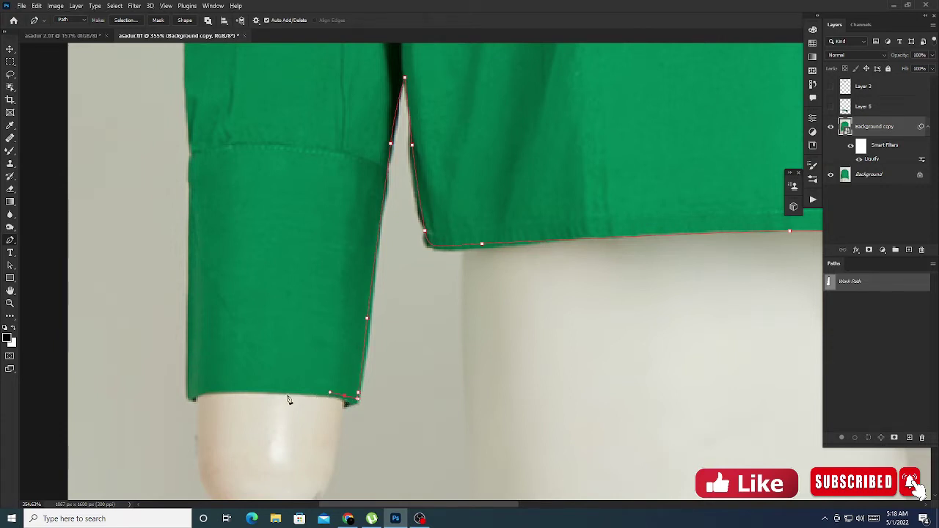
pyautogui.moveTo(288, 400); pyautogui.dragTo(378, 409)
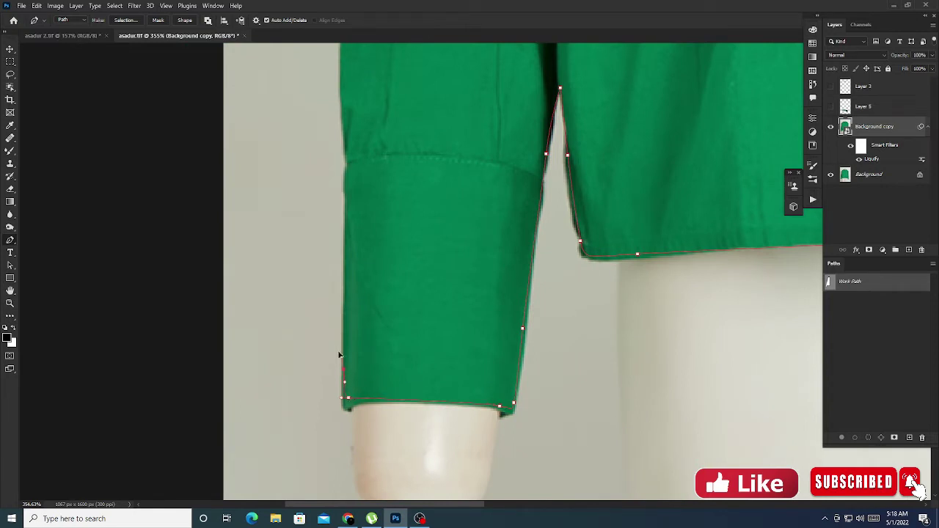
# Step: Remove the stray cuff point and add anchors up the left sleeve edge
pyautogui.scroll(1, 345, 352)
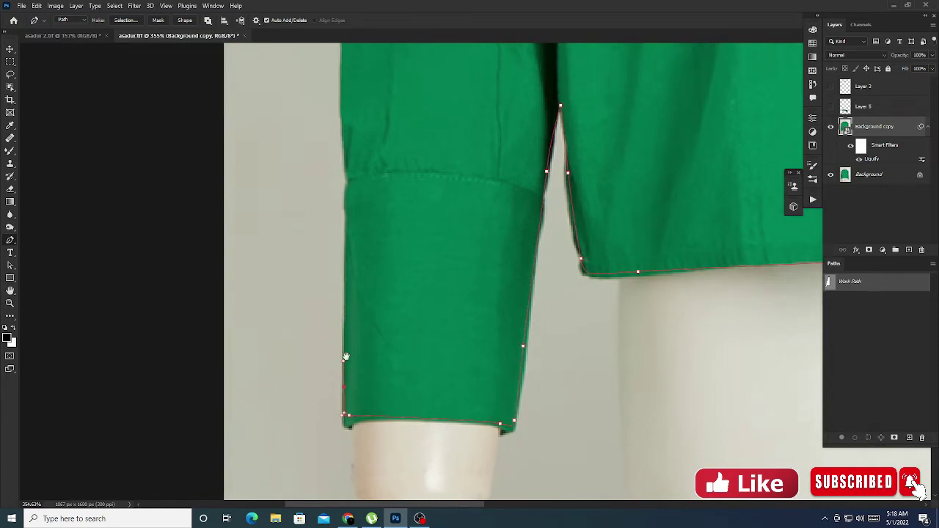
pyautogui.scroll(5, 351, 308)
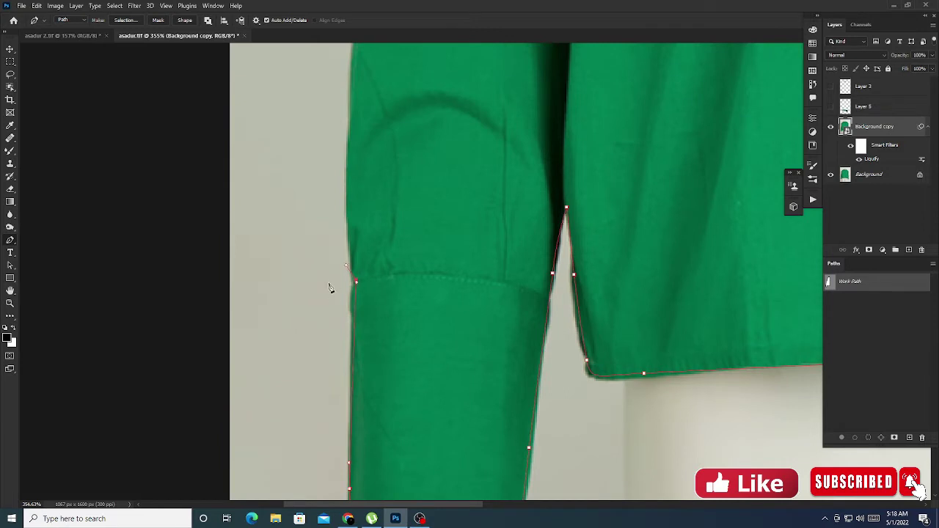
pyautogui.click(358, 282)
pyautogui.scroll(5, 353, 282)
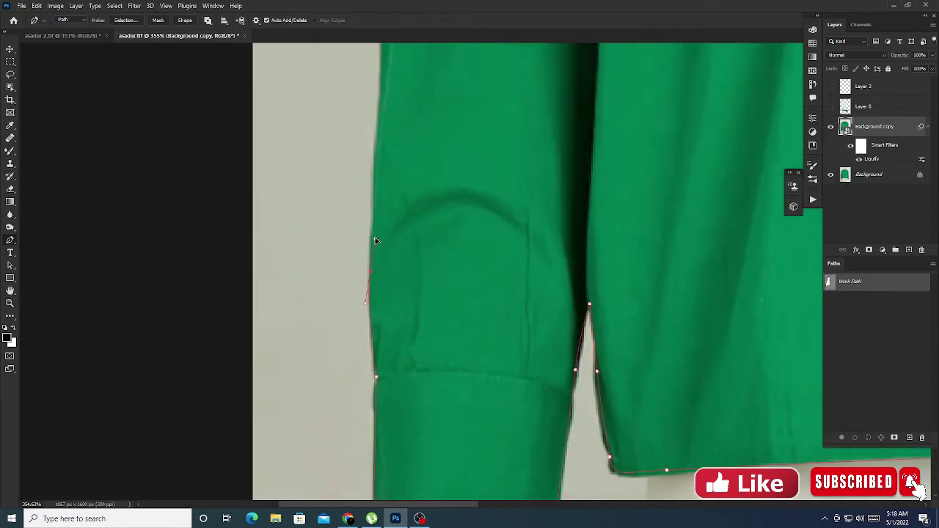
pyautogui.scroll(5, 371, 426)
pyautogui.click(376, 284)
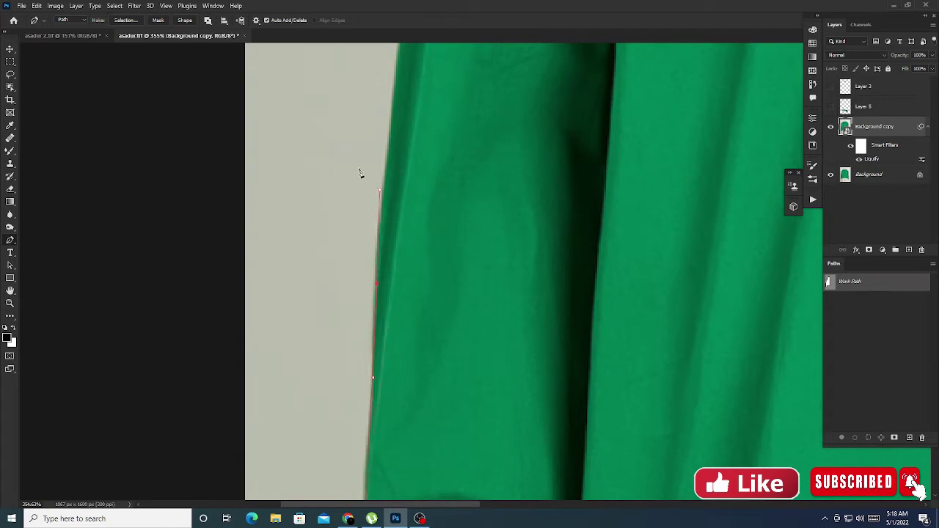
pyautogui.scroll(5, 374, 180)
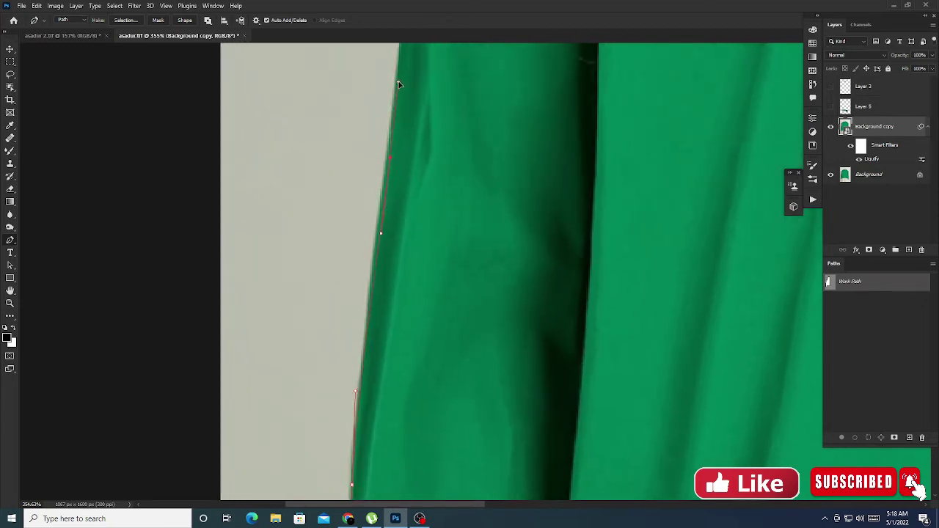
pyautogui.click(398, 79)
pyautogui.scroll(6, 393, 242)
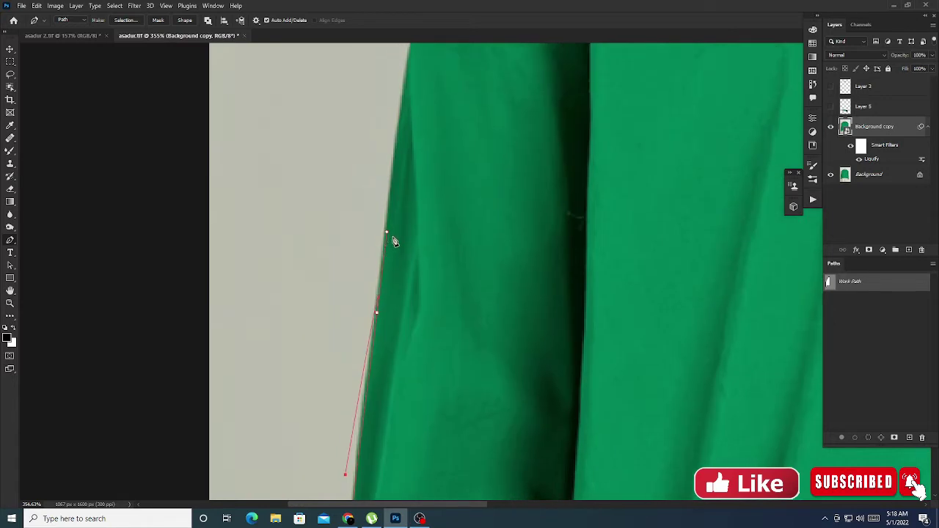
pyautogui.scroll(6, 400, 161)
pyautogui.click(385, 180)
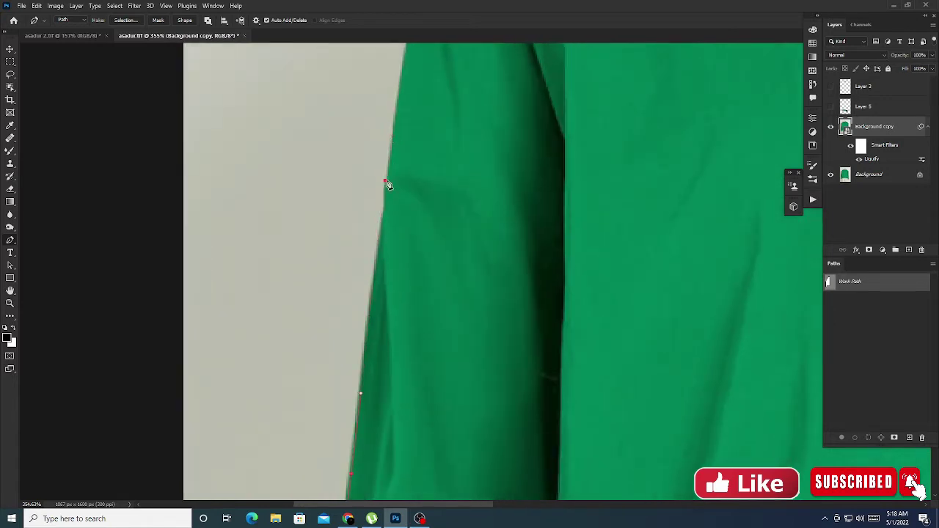
# Step: Carry the path over the sleeve top and curved shoulder to an anchor near the collar
pyautogui.click(399, 102)
pyautogui.scroll(10, 411, 169)
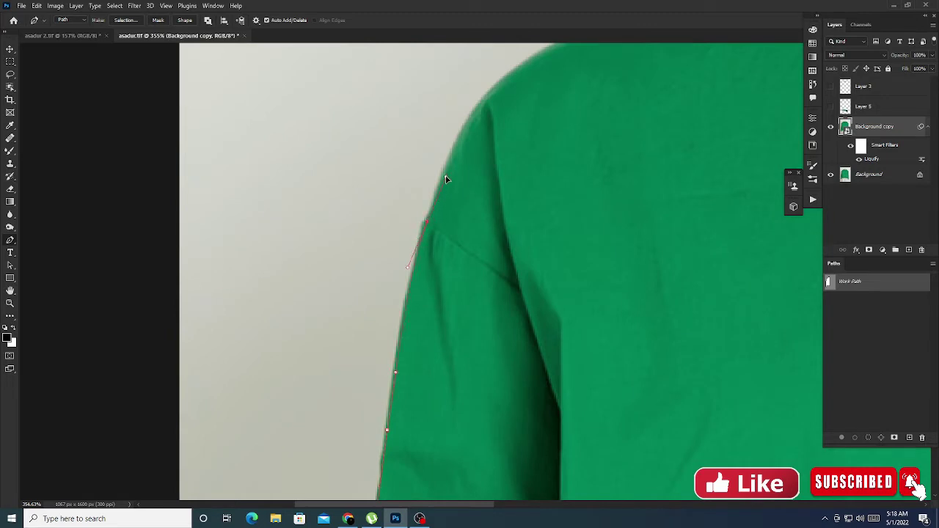
pyautogui.click(447, 163)
pyautogui.scroll(7, 447, 163)
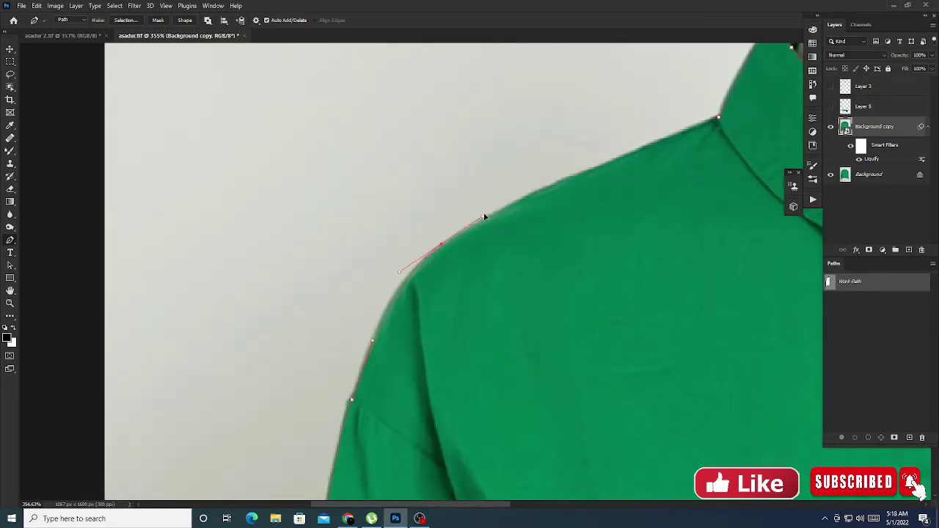
pyautogui.moveTo(463, 235); pyautogui.dragTo(522, 204)
pyautogui.scroll(5, 470, 250)
pyautogui.hscroll(8, 470, 250)
pyautogui.click(383, 302)
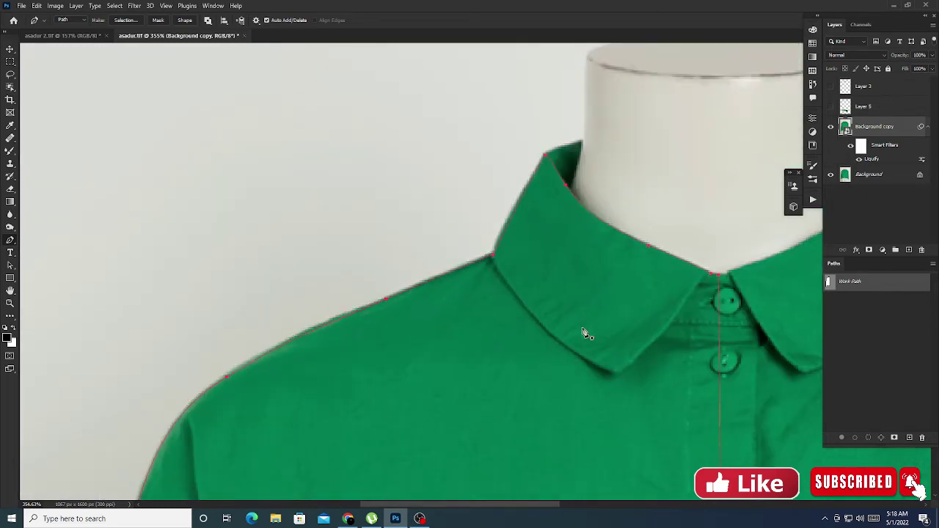
pyautogui.hotkey('ctrl', '0')
# Step: Save the work path as Path 1 and add a new empty Layer 6
pyautogui.doubleClick(881, 283)
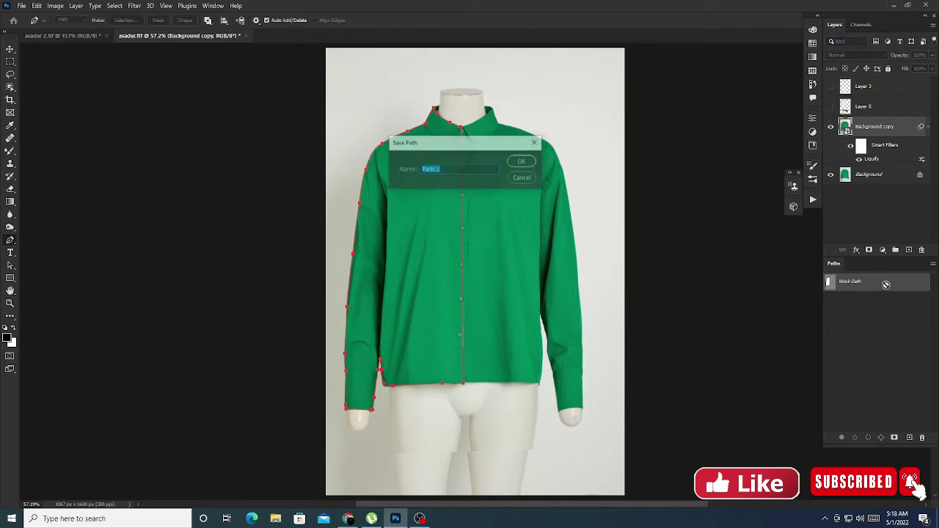
pyautogui.press('Return')
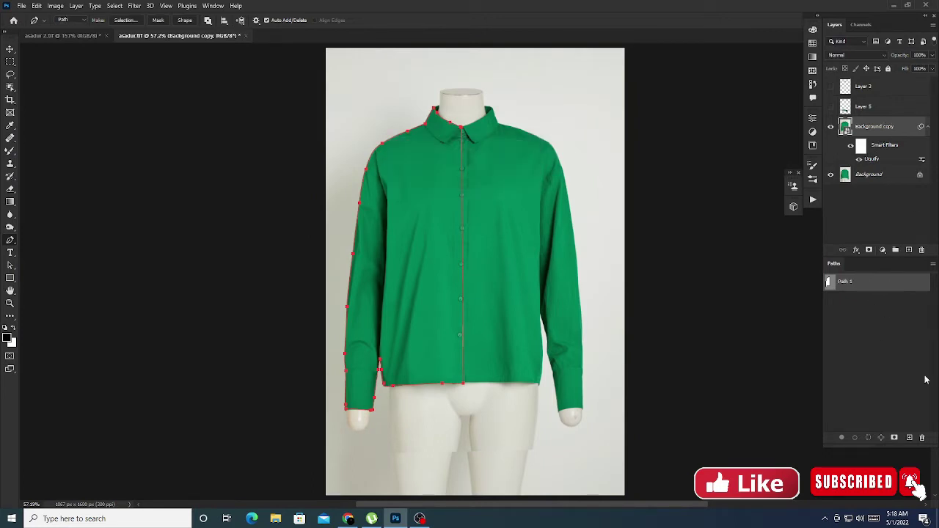
pyautogui.click(909, 250)
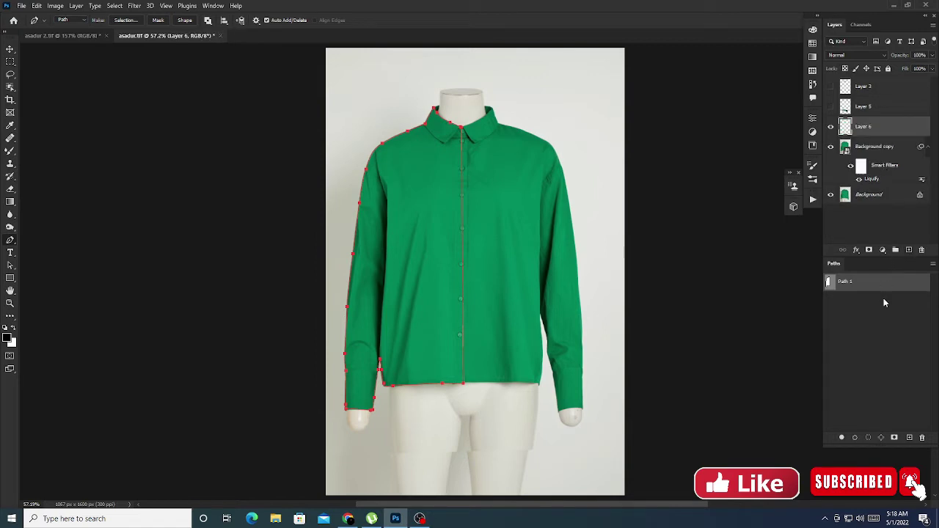
# Step: Duplicate Path 1 and flip the copy horizontally onto the shirt's right side
pyautogui.moveTo(880, 283); pyautogui.dragTo(909, 437)
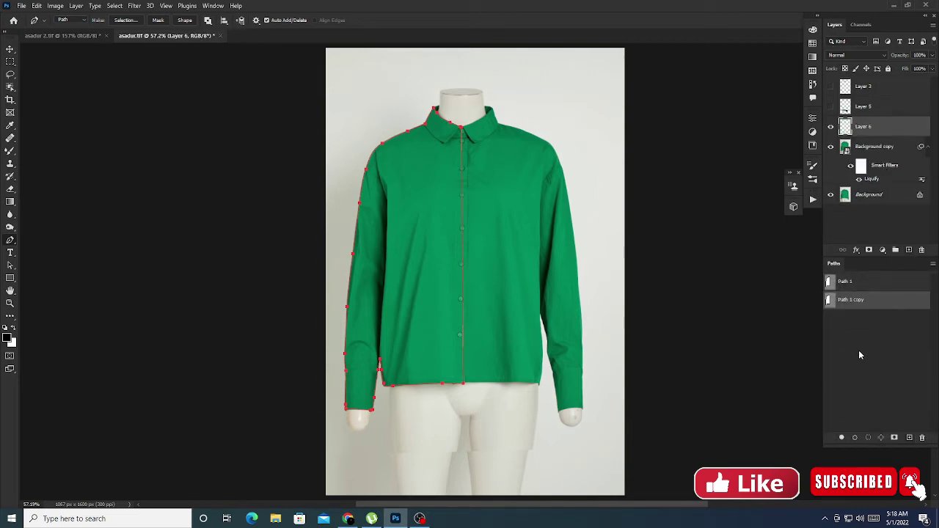
pyautogui.hotkey('ctrl', 't')
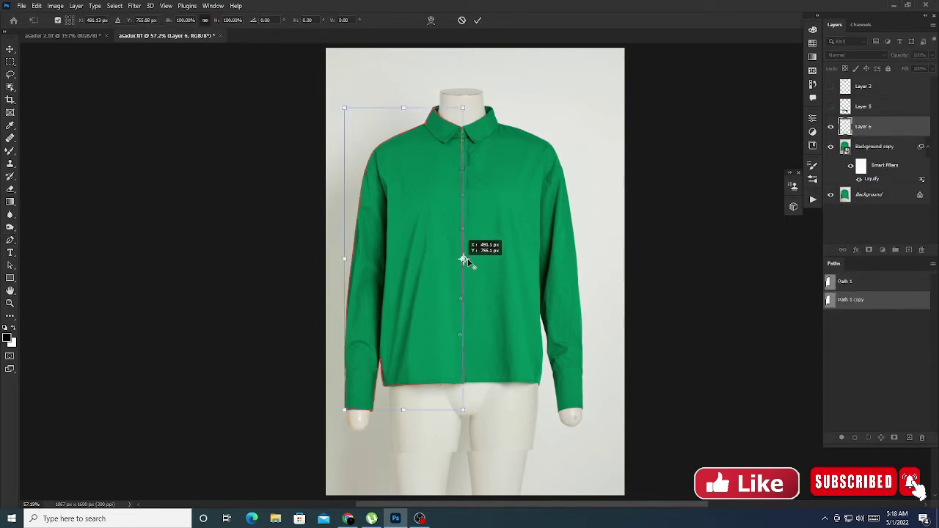
pyautogui.rightClick(432, 239)
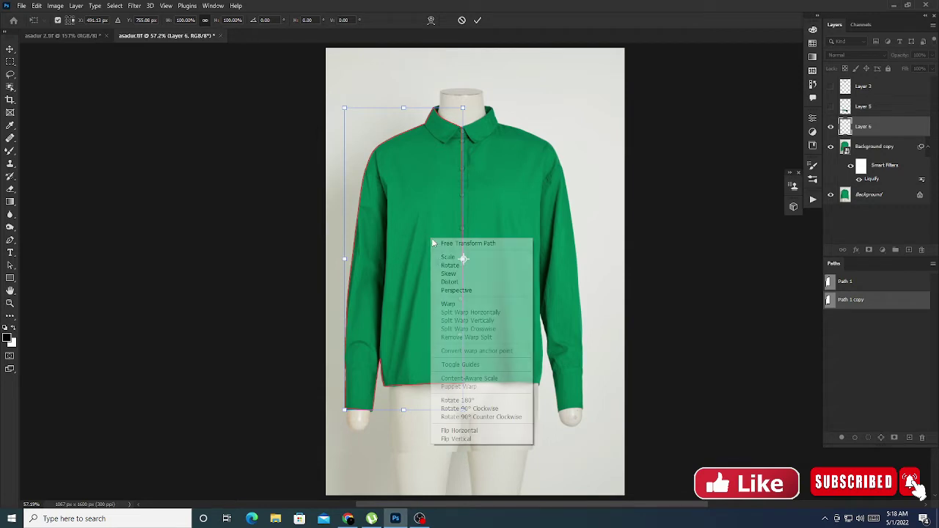
pyautogui.click(470, 430)
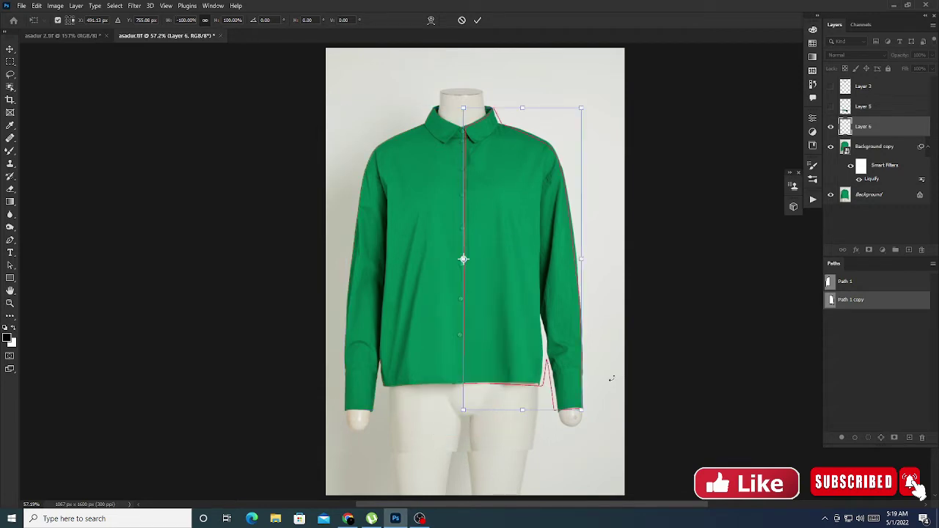
pyautogui.press('Return')
# Step: Switch to the Brush tool at size 2 px with increased hardness
pyautogui.moveTo(491, 115); pyautogui.dragTo(538, 234)
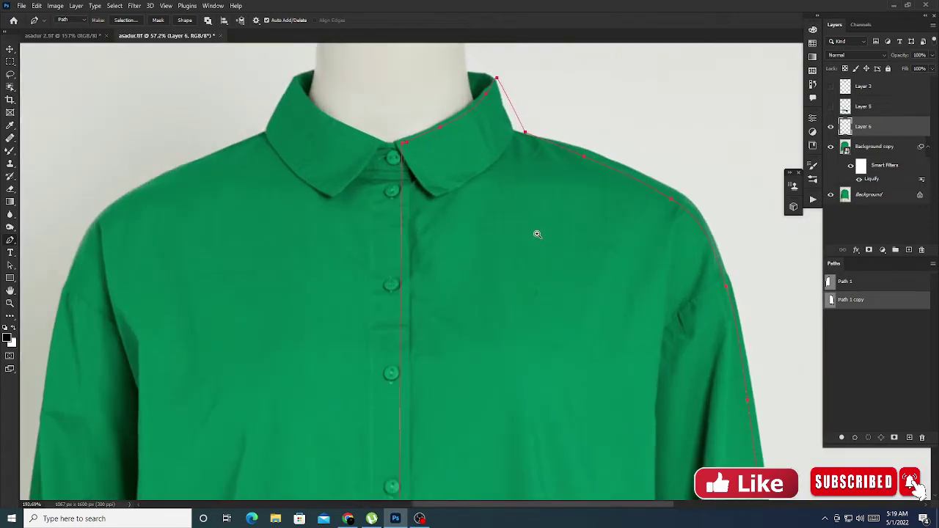
pyautogui.scroll(-3, 538, 234)
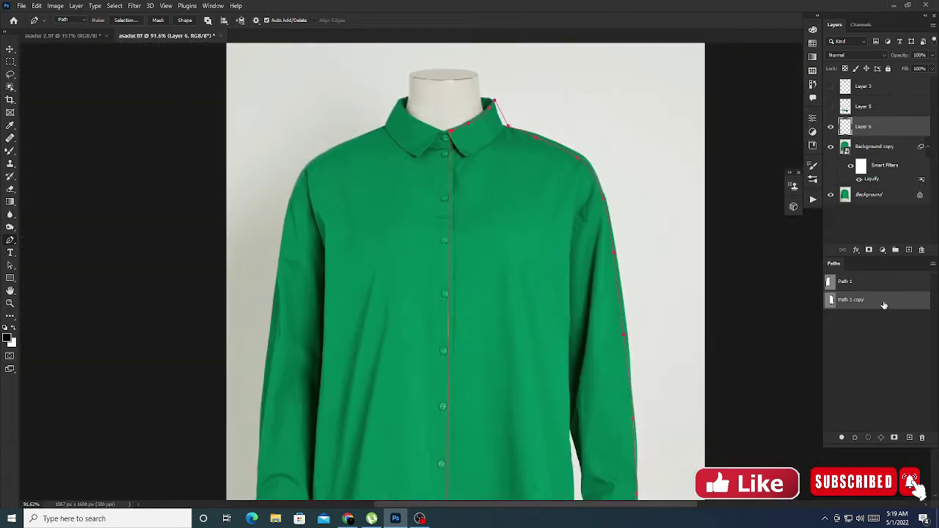
pyautogui.rightClick(10, 151)
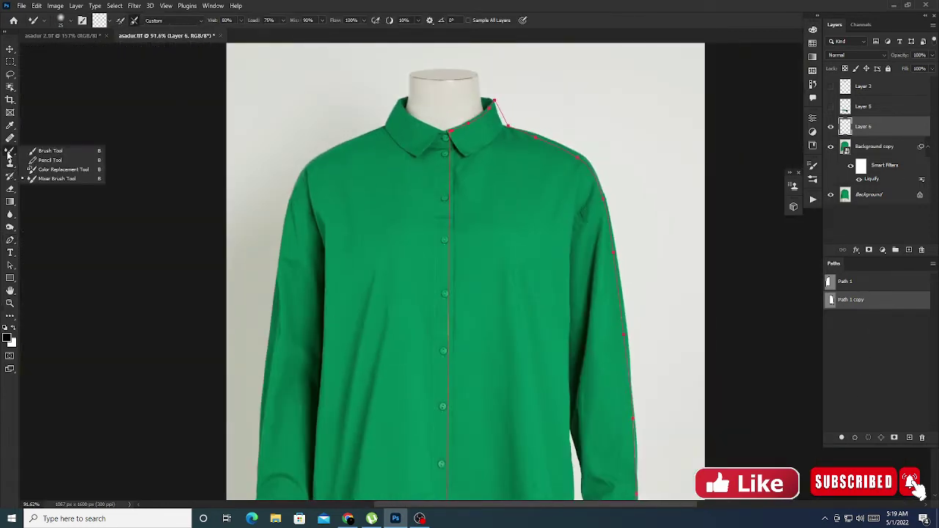
pyautogui.click(55, 156)
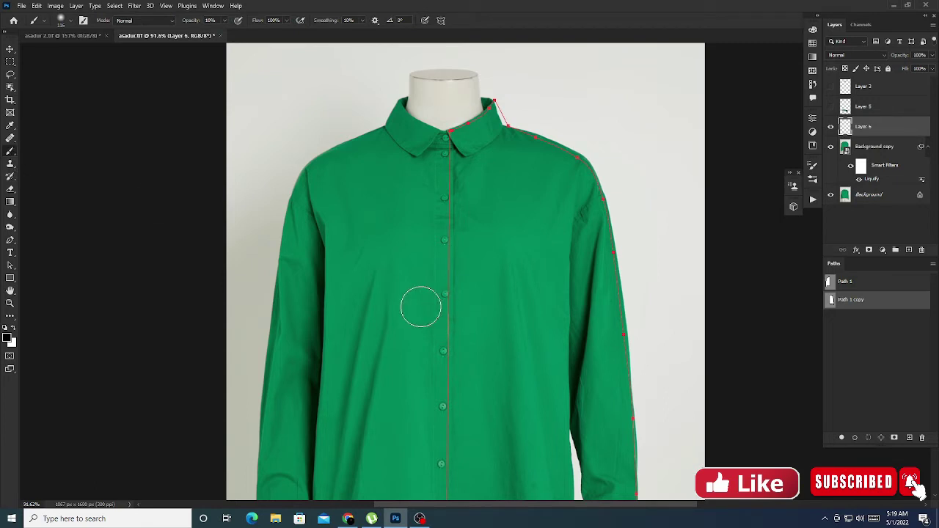
pyautogui.rightClick(455, 325)
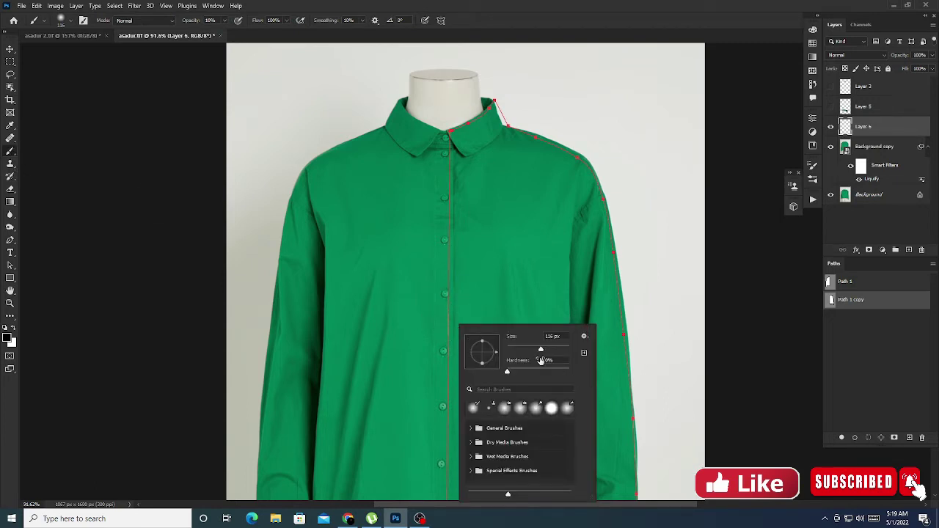
pyautogui.click(61, 24)
pyautogui.click(60, 24)
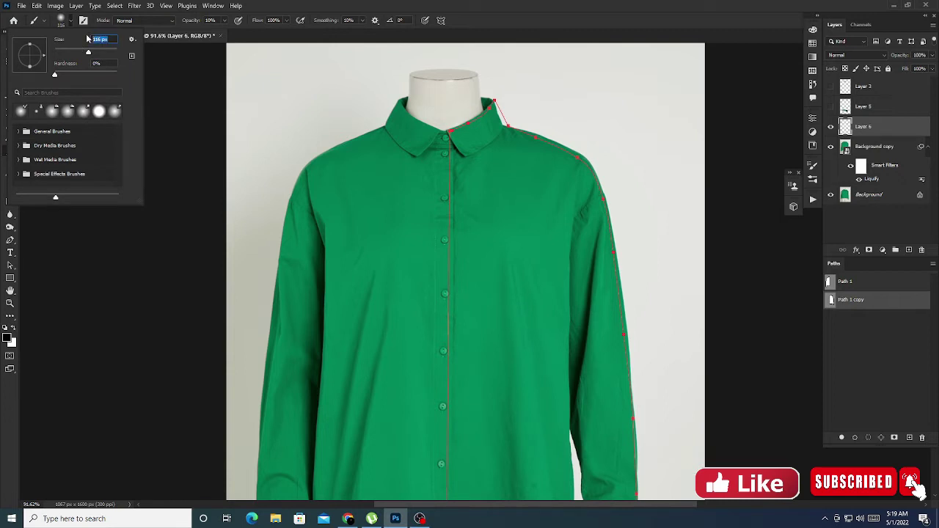
pyautogui.write('2')
pyautogui.moveTo(55, 74); pyautogui.dragTo(67, 75)
pyautogui.press('Return')
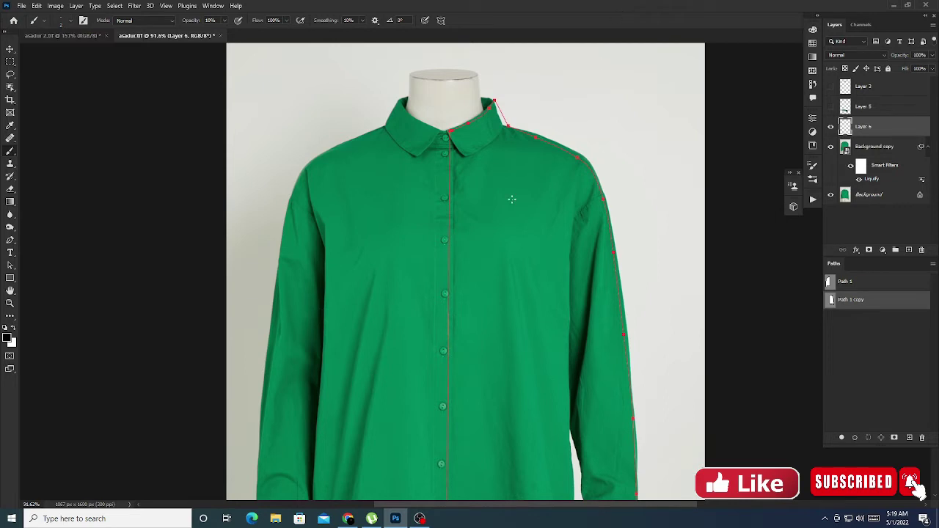
pyautogui.rightClick(477, 201)
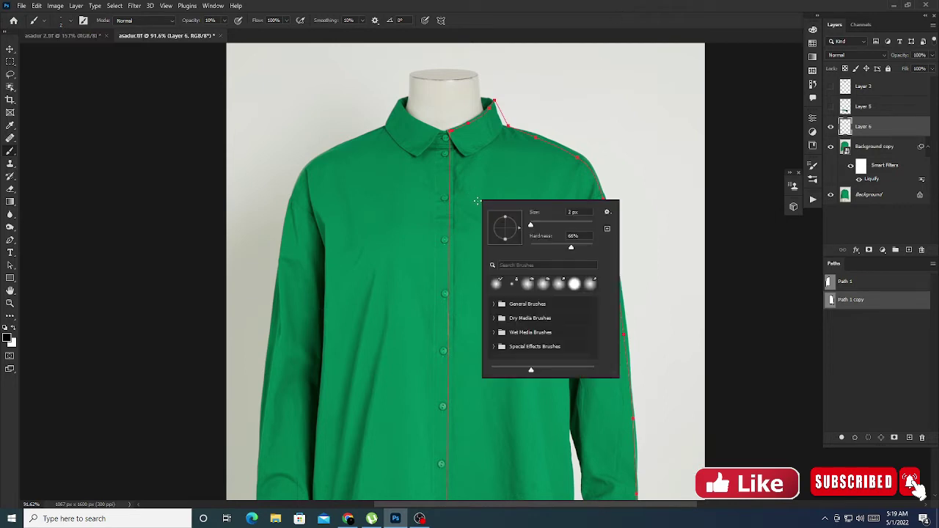
# Step: Set the foreground to red ff0000 and stroke Path 1 copy with the brush
pyautogui.click(886, 394)
pyautogui.click(852, 300)
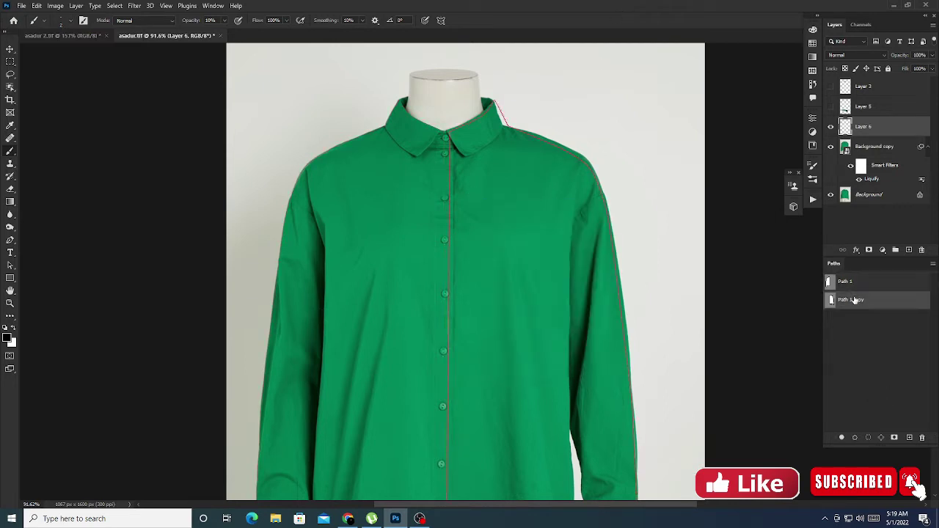
pyautogui.click(8, 338)
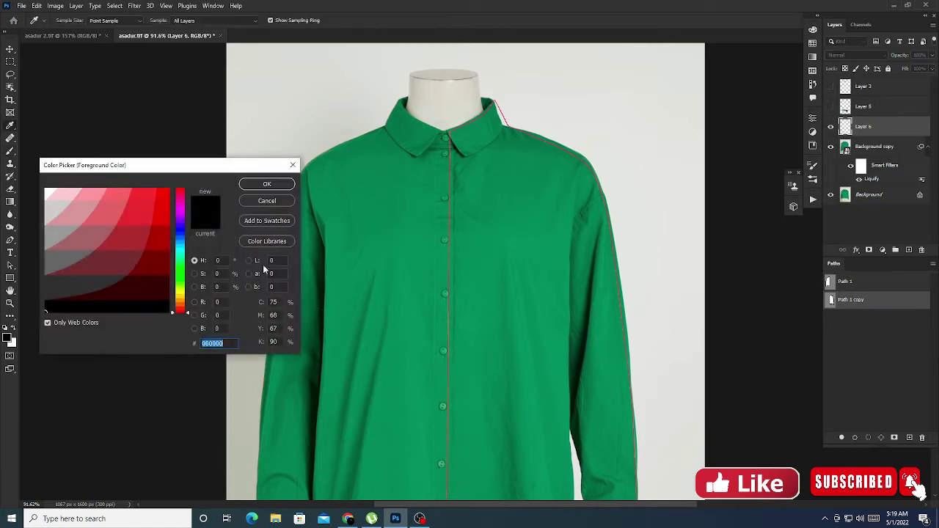
pyautogui.click(157, 200)
pyautogui.click(266, 185)
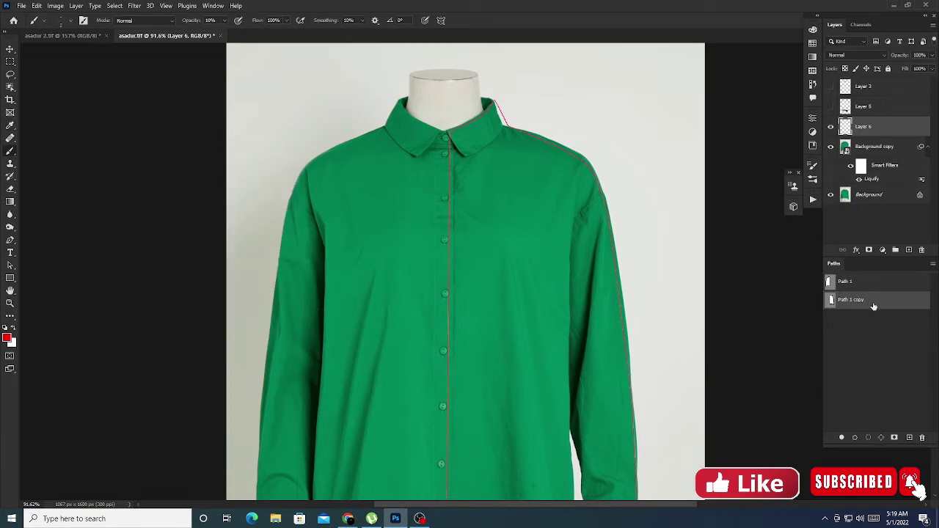
pyautogui.click(856, 439)
pyautogui.click(861, 380)
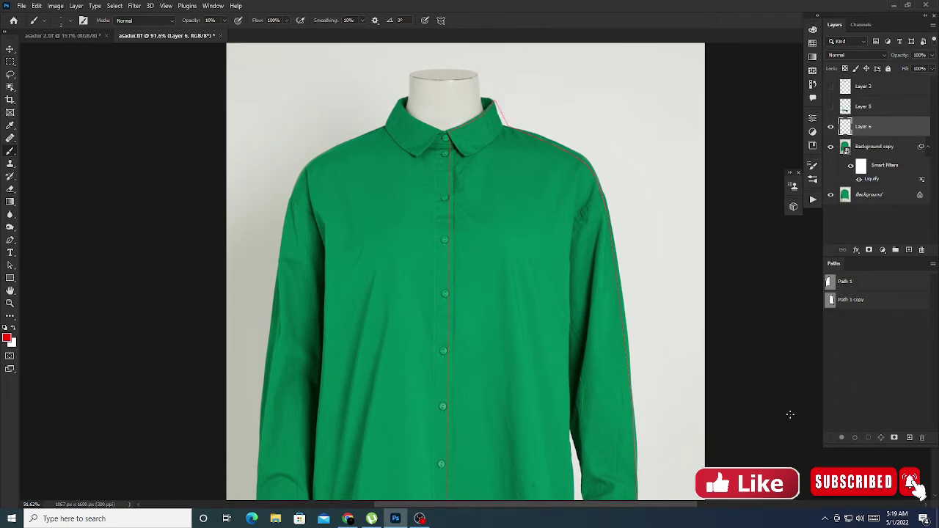
pyautogui.scroll(3, 560, 183)
pyautogui.scroll(-4, 604, 247)
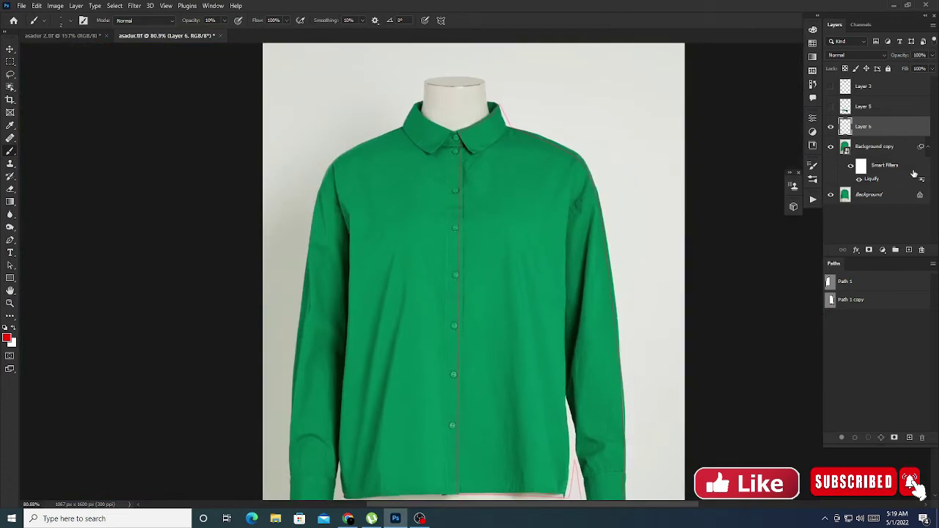
# Step: Run Liquify on Background copy with Layer 3 as the backdrop, then apply it
pyautogui.click(883, 147)
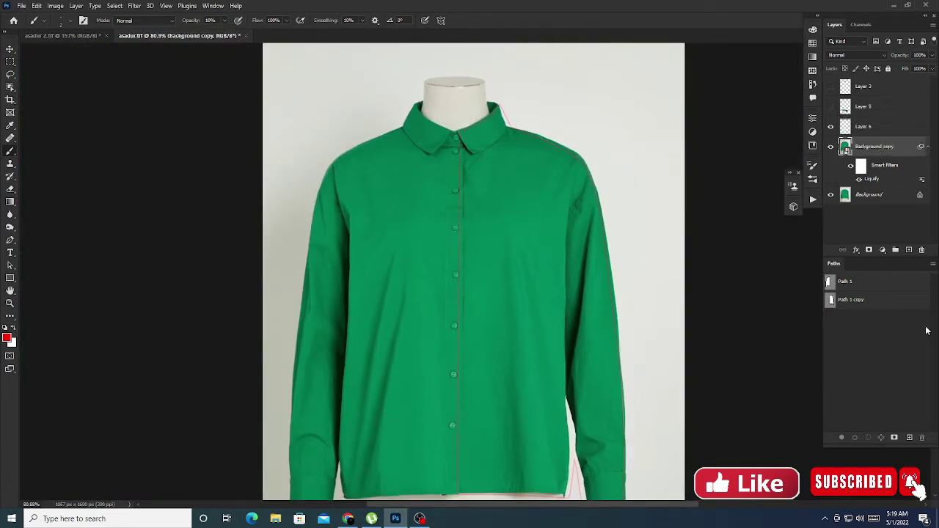
pyautogui.click(872, 300)
pyautogui.hotkey('ctrl', 'shift', 'x')
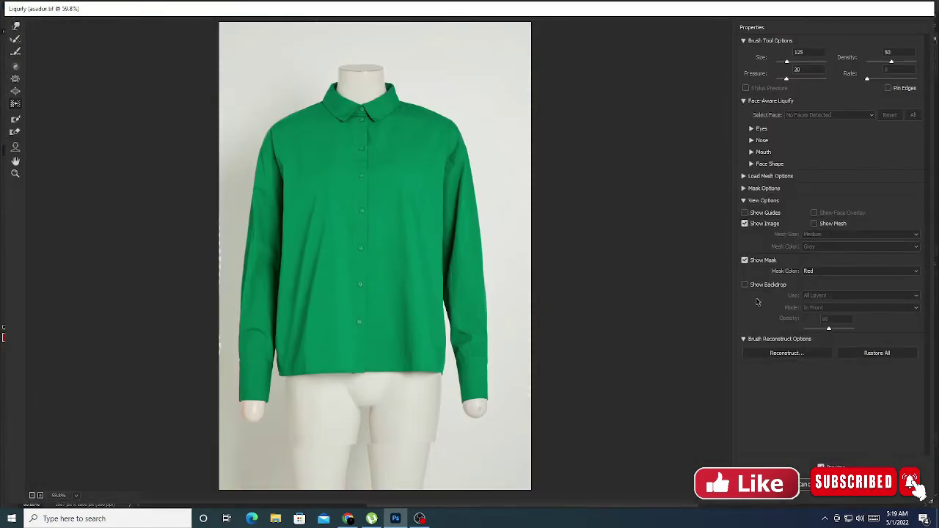
pyautogui.click(745, 285)
pyautogui.click(851, 296)
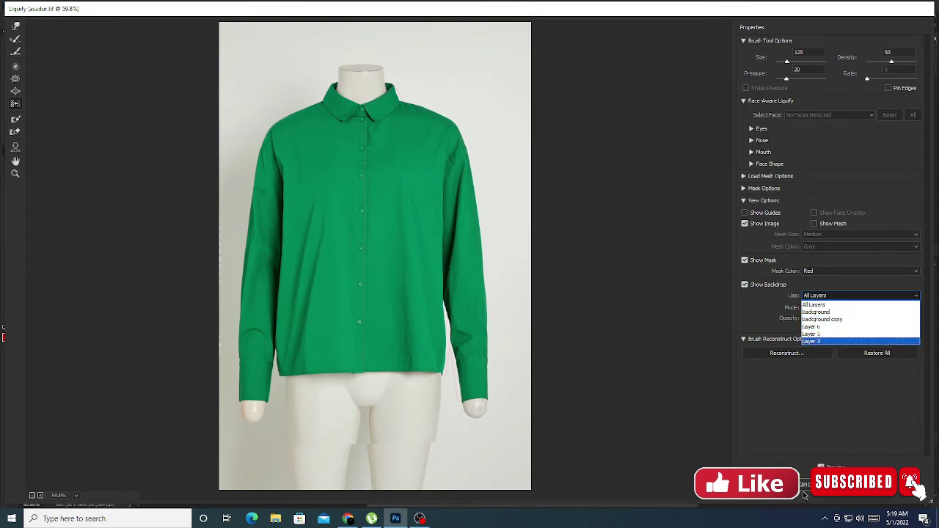
pyautogui.click(822, 341)
pyautogui.press('Return')
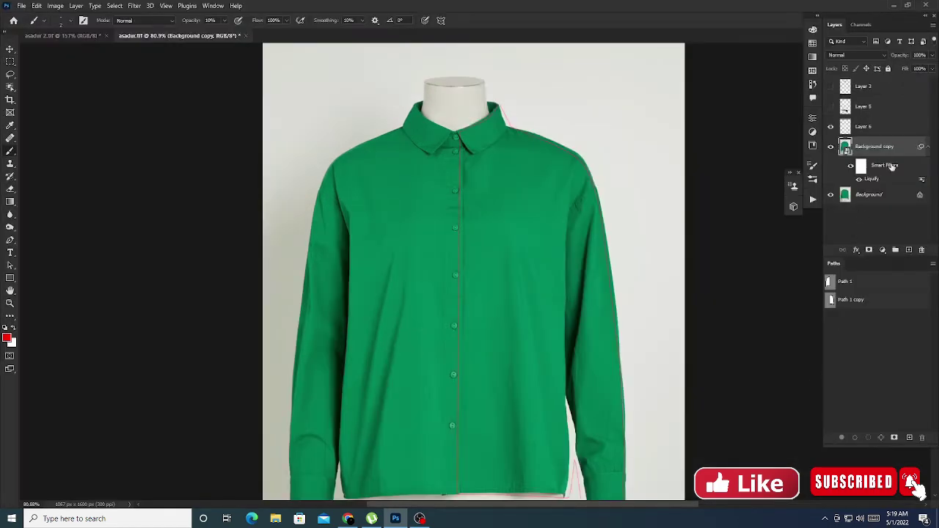
# Step: Rasterize Background copy and show Layer 6 as the Liquify backdrop at 100 opacity
pyautogui.rightClick(891, 167)
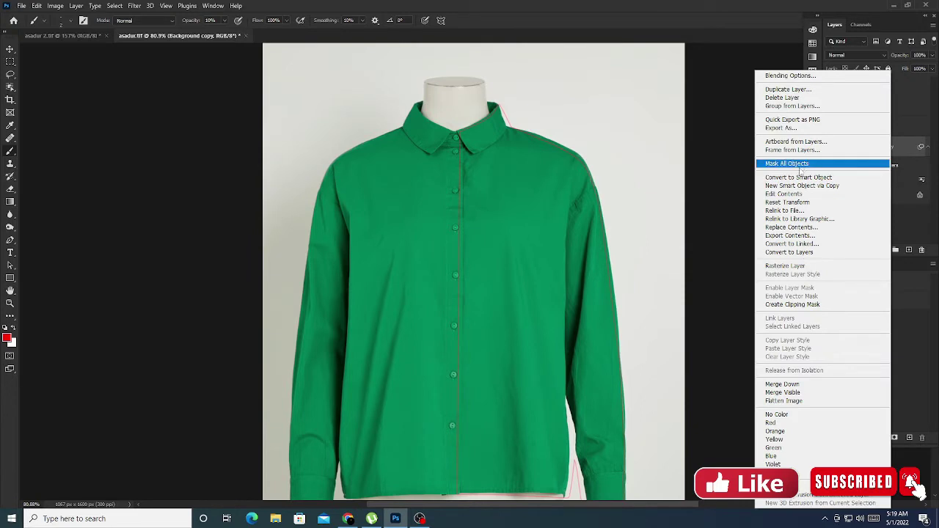
pyautogui.click(800, 266)
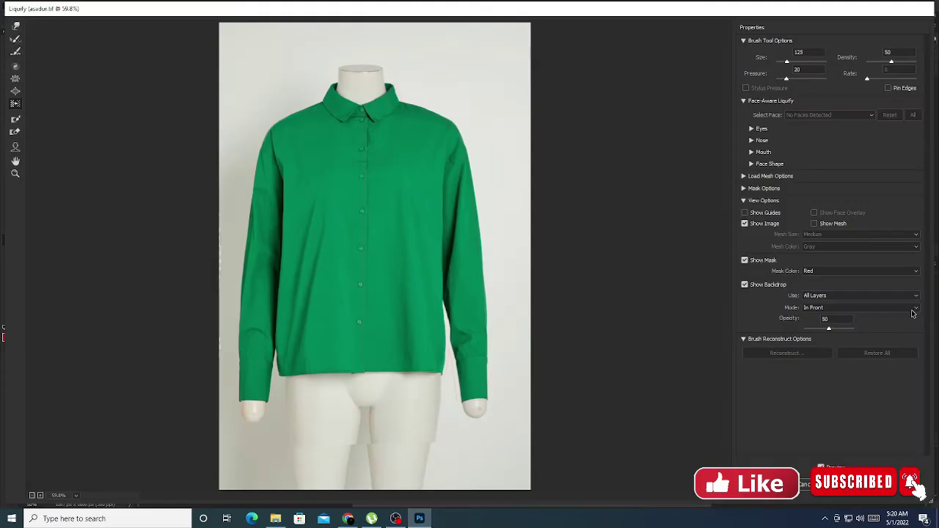
pyautogui.click(834, 297)
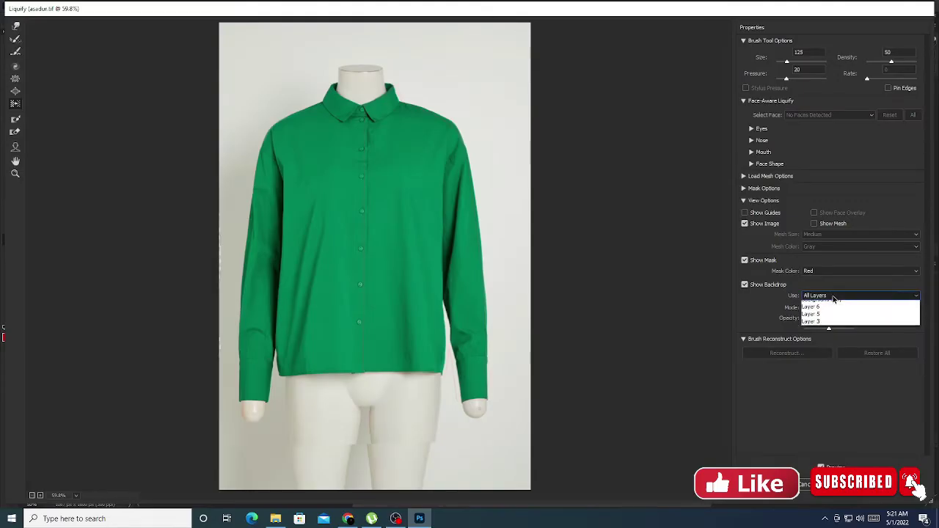
pyautogui.click(826, 327)
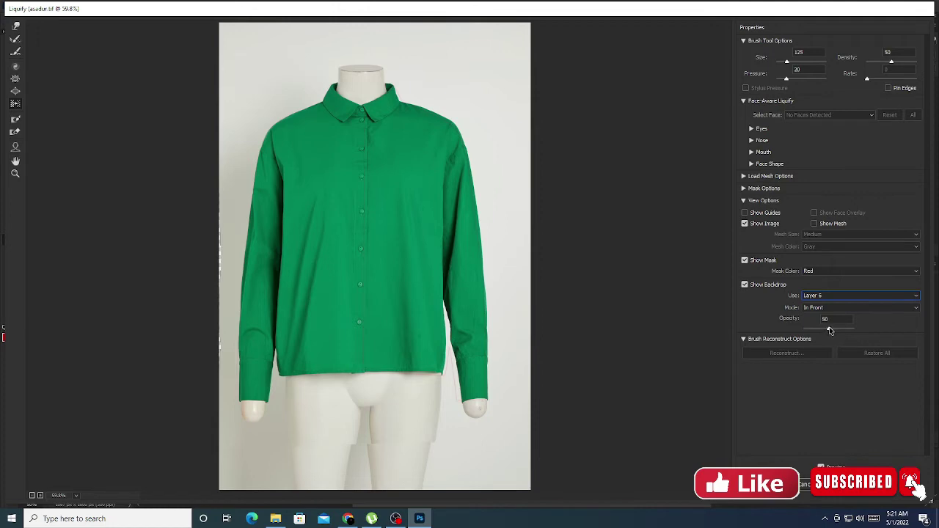
pyautogui.moveTo(830, 328); pyautogui.dragTo(866, 330)
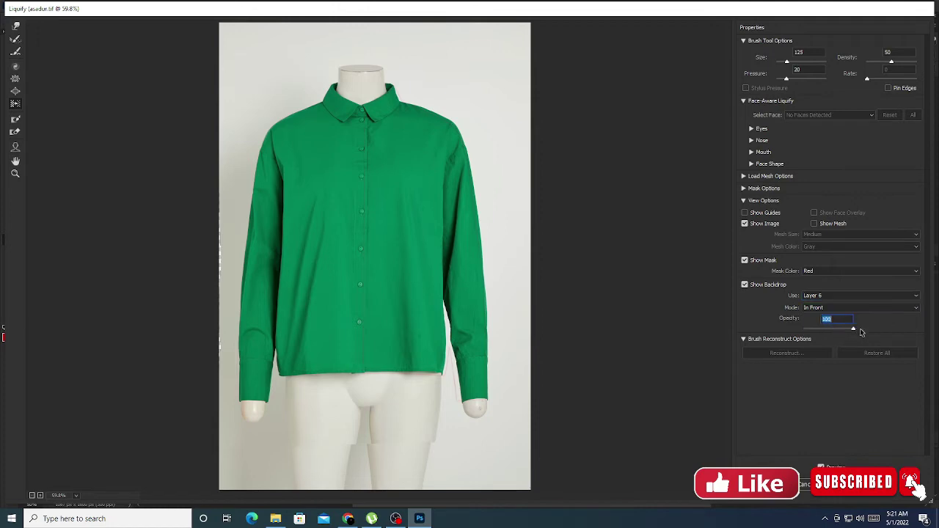
pyautogui.click(644, 269)
pyautogui.moveTo(411, 236)
pyautogui.mouseDown()
pyautogui.moveTo(350, 365)
pyautogui.moveTo(425, 379)
pyautogui.mouseUp()
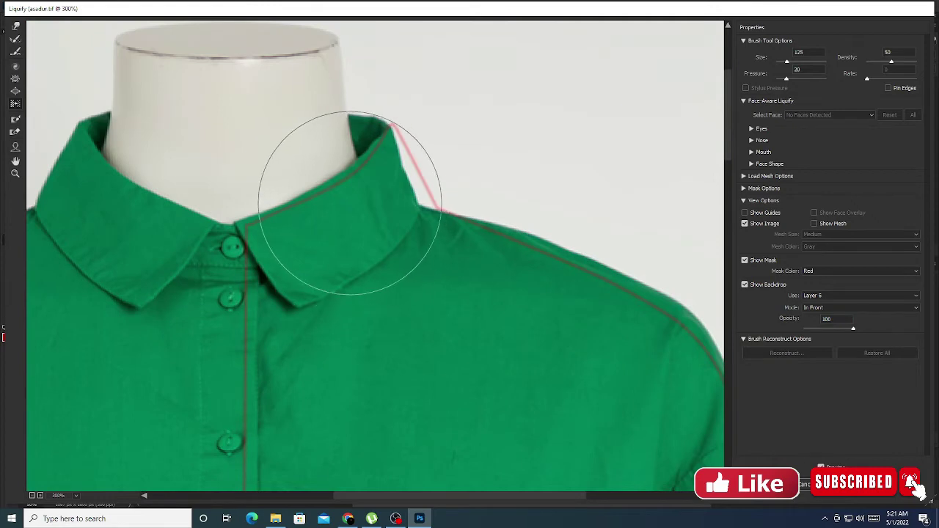
# Step: Forward Warp the right collar edge outward until it meets the Layer 6 red line
pyautogui.click(16, 25)
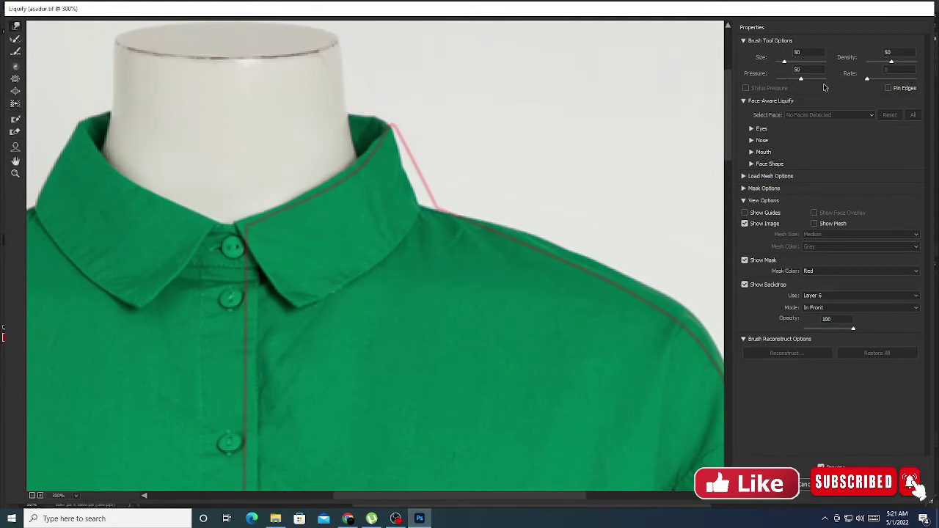
pyautogui.press(']')
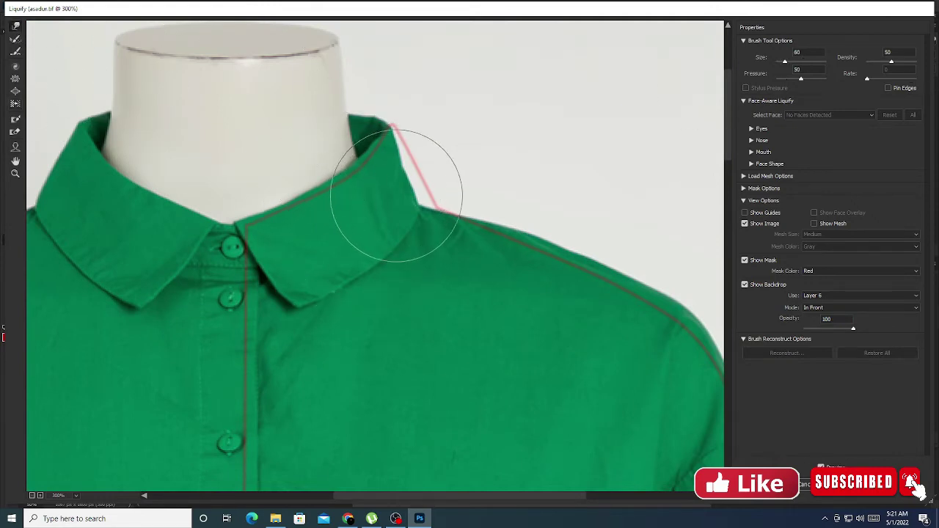
pyautogui.press(']')
pyautogui.press(']')
pyautogui.press(']')
pyautogui.press(']')
pyautogui.press(']')
pyautogui.click(410, 190)
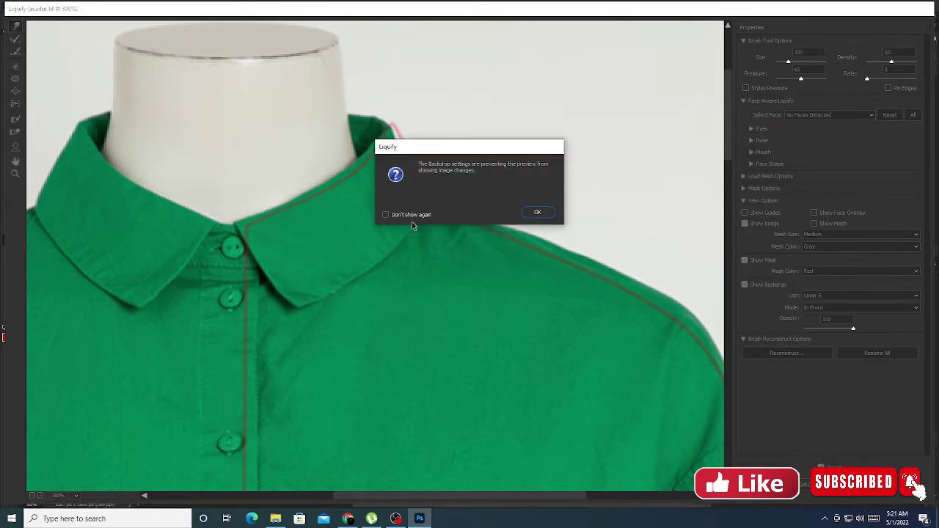
pyautogui.click(417, 220)
pyautogui.click(538, 212)
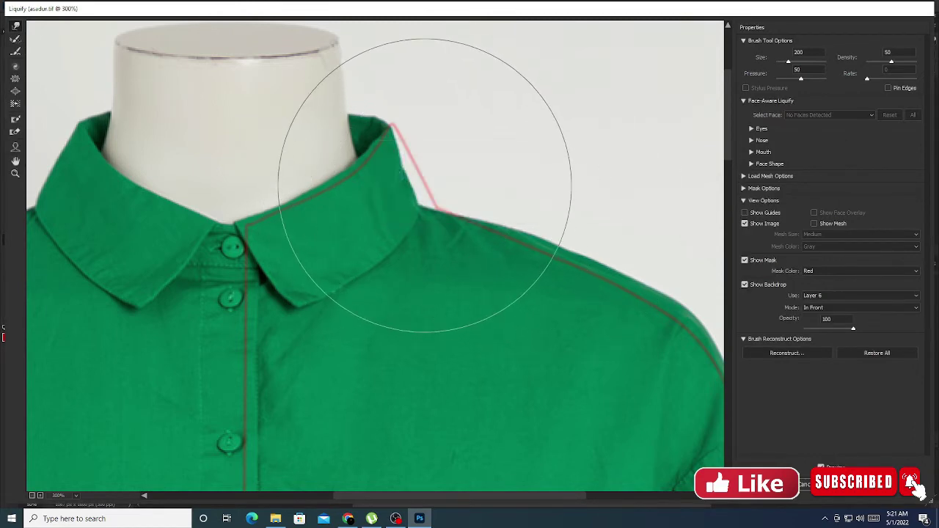
pyautogui.press('[')
pyautogui.press('[')
pyautogui.press('[')
pyautogui.press('[')
pyautogui.press('[')
pyautogui.moveTo(418, 178)
pyautogui.mouseDown()
pyautogui.moveTo(430, 168)
pyautogui.moveTo(424, 172)
pyautogui.moveTo(449, 206)
pyautogui.moveTo(422, 133)
pyautogui.mouseUp()
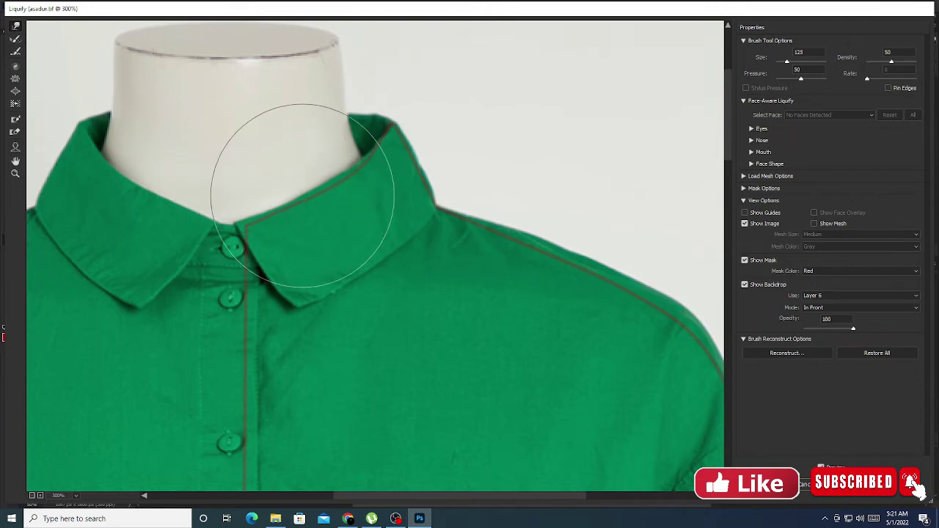
pyautogui.press('[')
pyautogui.press('[')
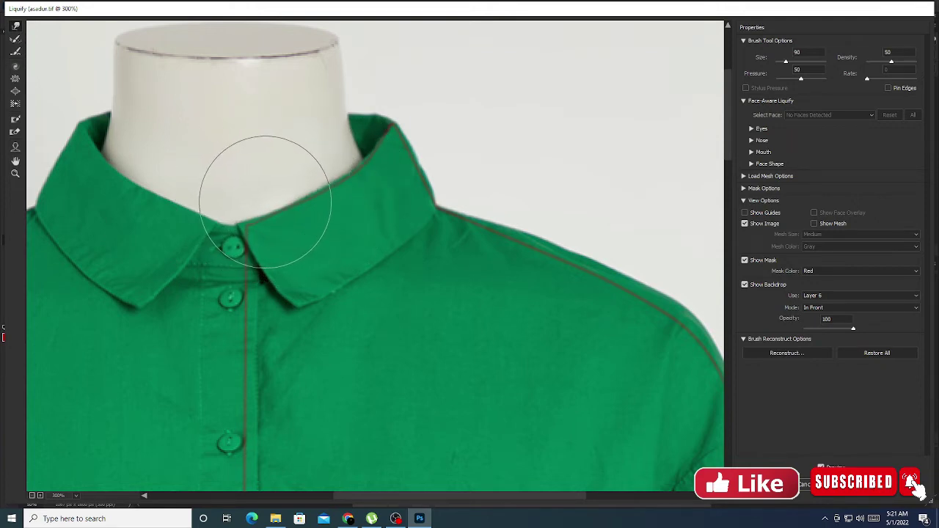
pyautogui.press(']')
pyautogui.press(']')
pyautogui.press(']')
pyautogui.press(']')
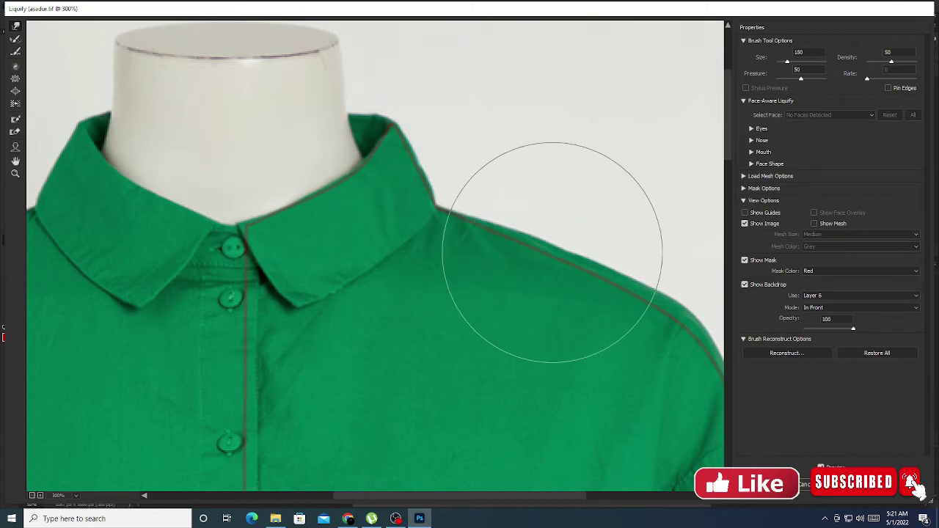
pyautogui.moveTo(524, 199)
pyautogui.mouseDown()
pyautogui.moveTo(429, 193)
pyautogui.moveTo(388, 126)
pyautogui.moveTo(361, 125)
pyautogui.moveTo(373, 137)
pyautogui.moveTo(330, 104)
pyautogui.mouseUp()
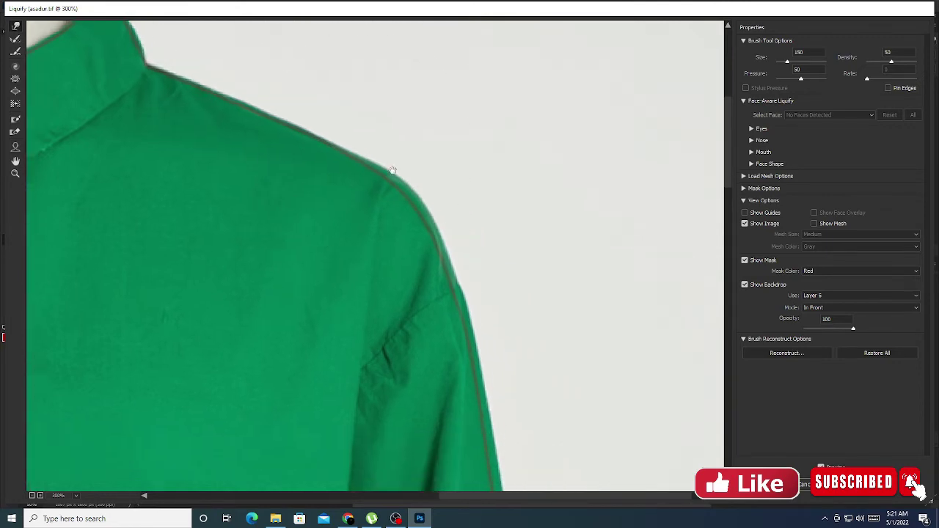
# Step: Warp the upper sleeve edge out over the outline with a size 200 brush
pyautogui.moveTo(460, 226); pyautogui.dragTo(390, 168)
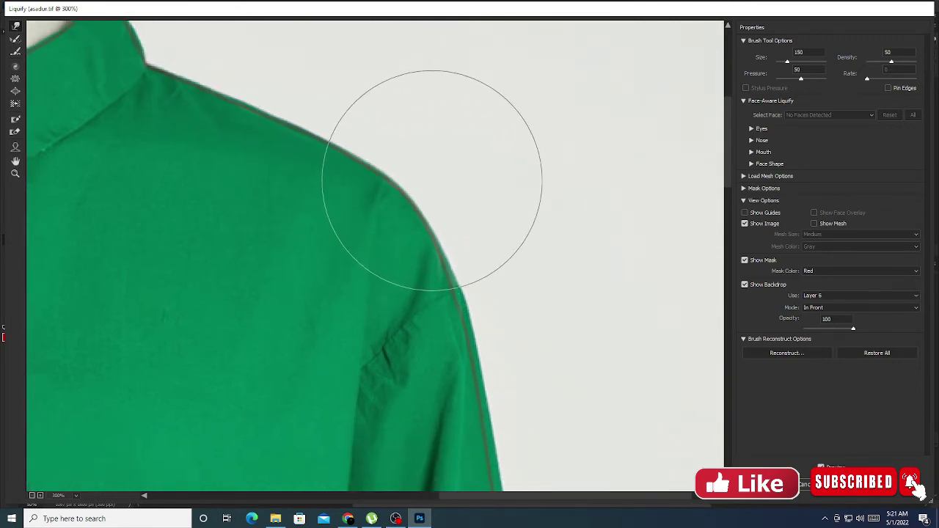
pyautogui.scroll(-3, 440, 180)
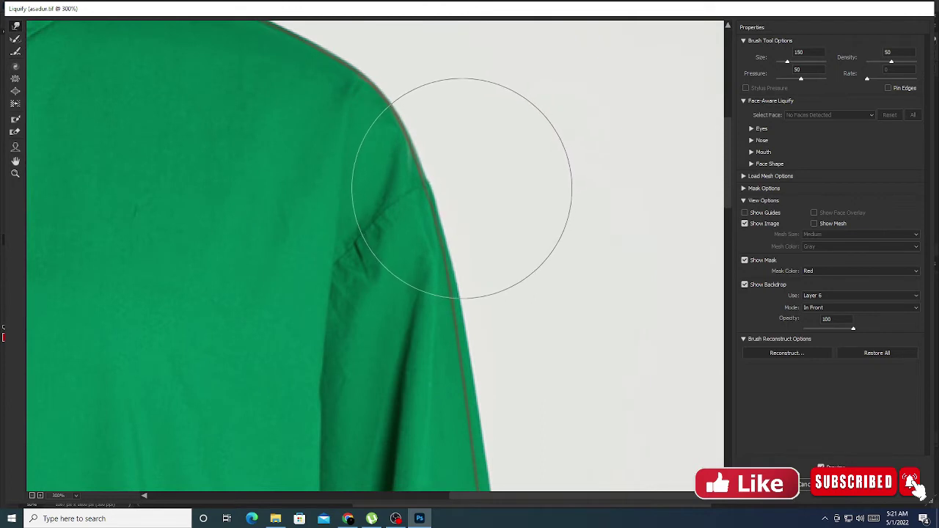
pyautogui.scroll(-2, 462, 191)
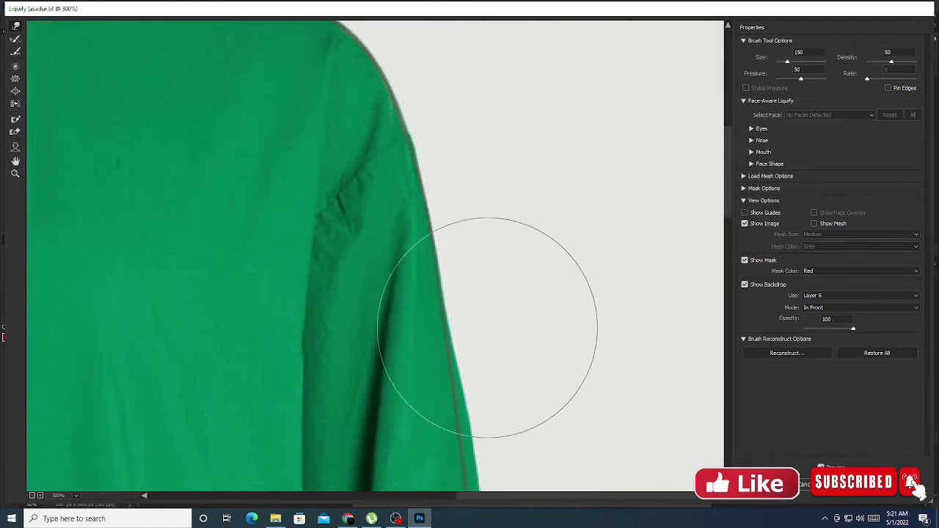
pyautogui.scroll(-3, 469, 272)
pyautogui.scroll(2, 461, 199)
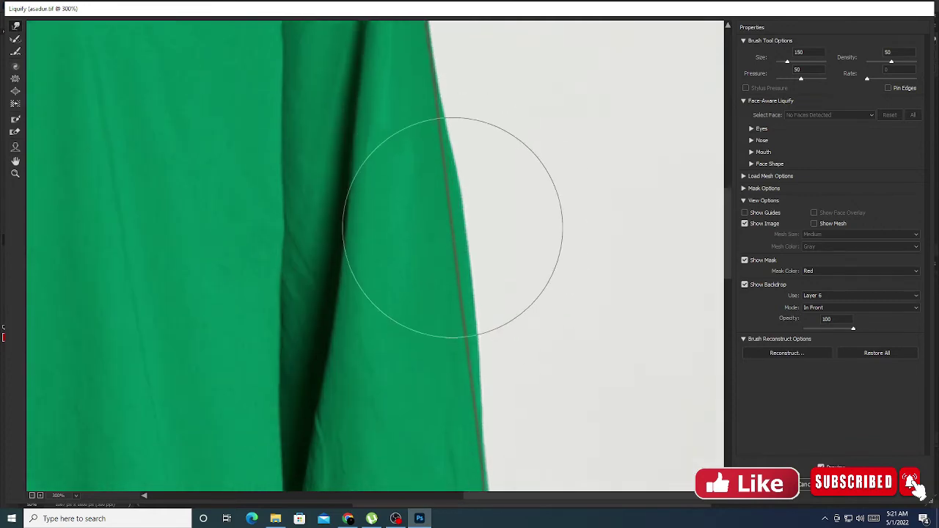
pyautogui.press(']')
pyautogui.moveTo(494, 241)
pyautogui.mouseDown()
pyautogui.moveTo(478, 222)
pyautogui.moveTo(519, 193)
pyautogui.moveTo(480, 174)
pyautogui.moveTo(481, 127)
pyautogui.mouseUp()
pyautogui.moveTo(459, 203); pyautogui.dragTo(514, 253)
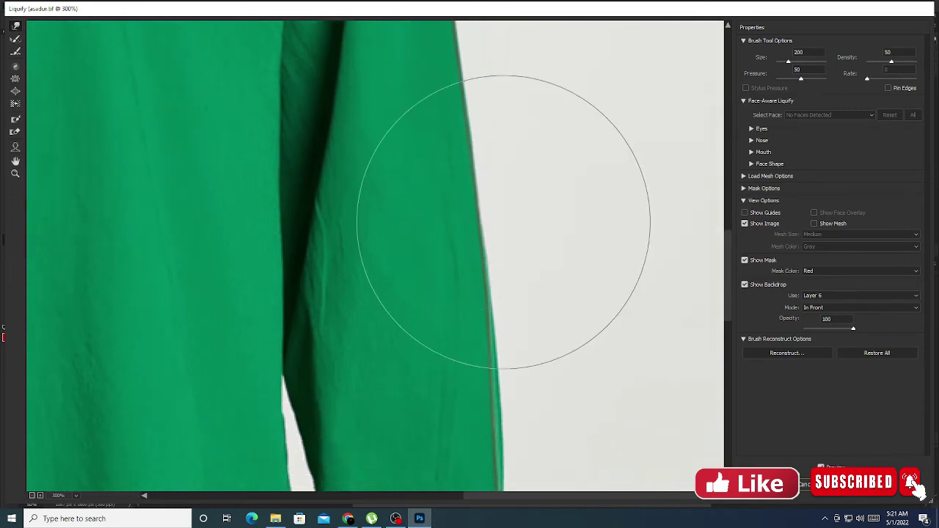
# Step: Smooth the lower sleeve edge down to the cuff, then zoom out to 200%
pyautogui.press('[')
pyautogui.press('[')
pyautogui.press('[')
pyautogui.press('[')
pyautogui.press('[')
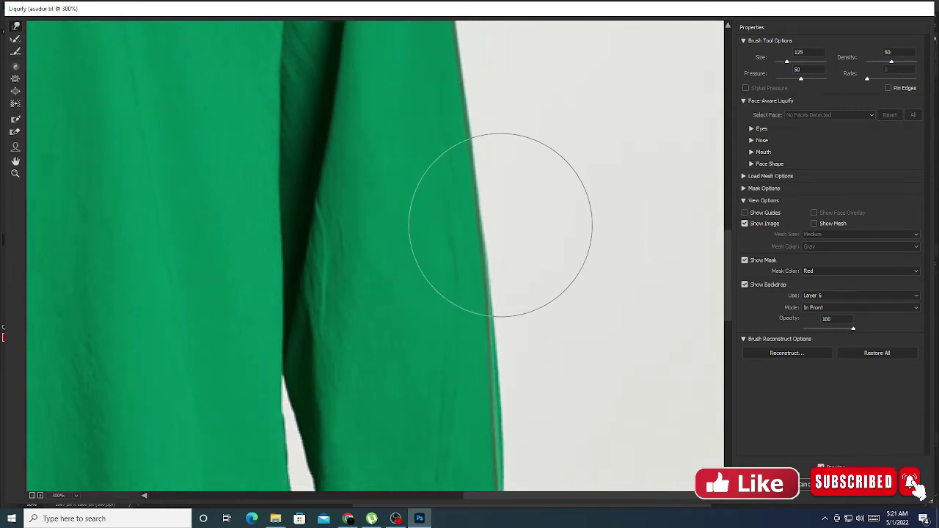
pyautogui.scroll(-3, 485, 221)
pyautogui.press(']')
pyautogui.press(']')
pyautogui.press(']')
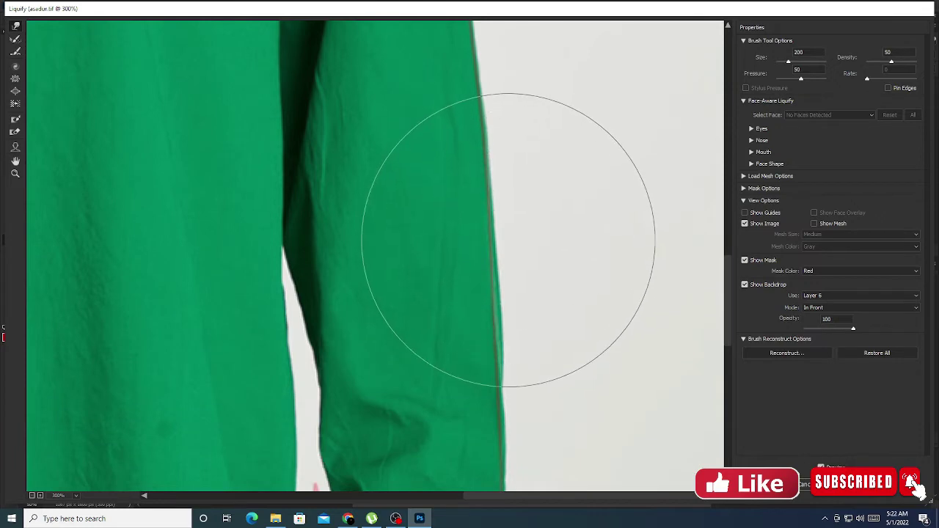
pyautogui.moveTo(510, 235); pyautogui.dragTo(525, 346)
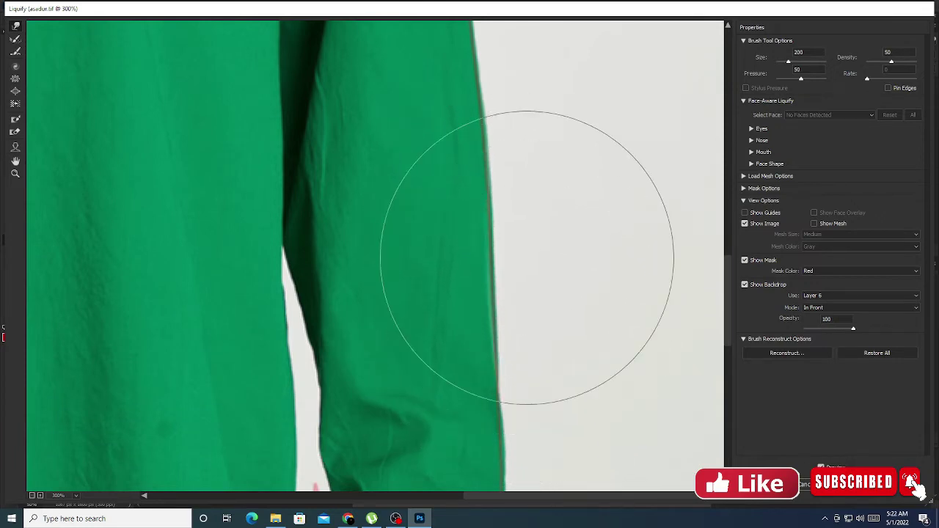
pyautogui.scroll(-4, 513, 242)
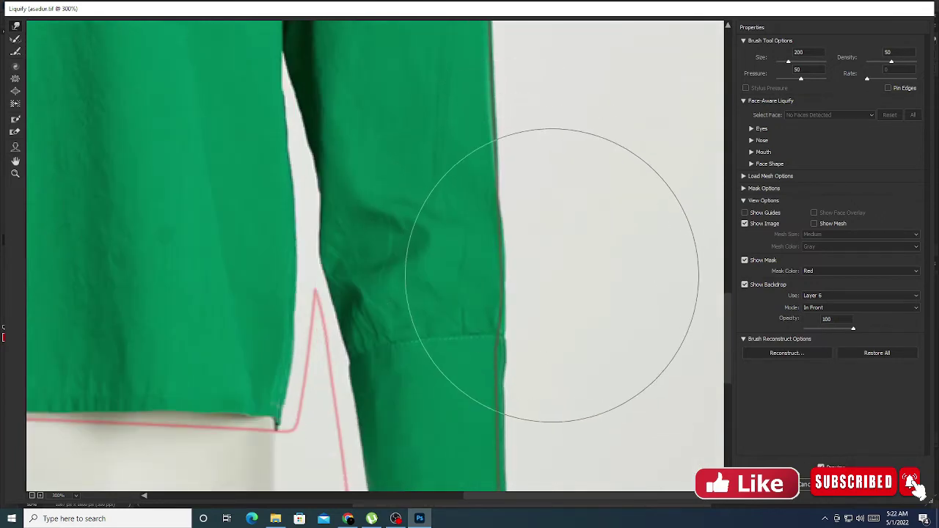
pyautogui.moveTo(535, 279); pyautogui.dragTo(513, 272)
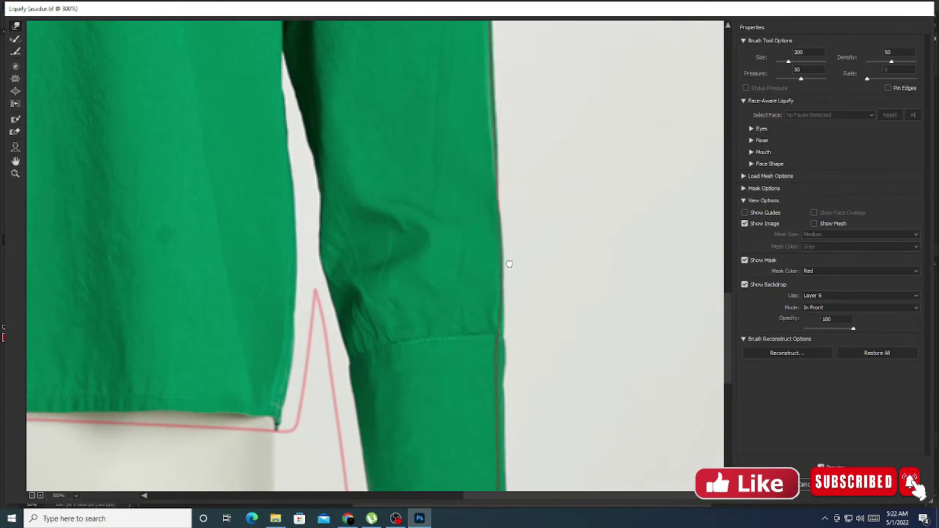
pyautogui.scroll(-4, 507, 262)
pyautogui.hotkey('ctrl', '-')
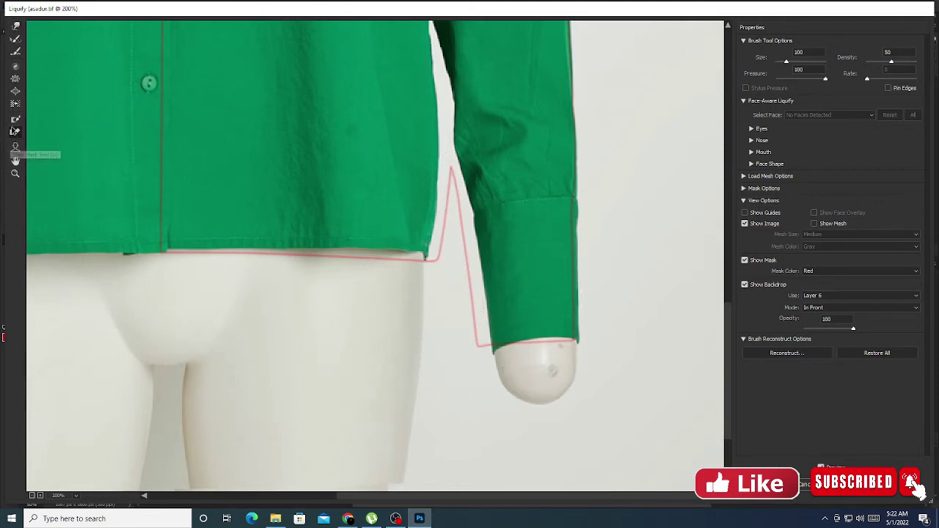
# Step: Freeze the shirt's lower side and hem, and set the warp brush to size 300
pyautogui.moveTo(405, 284)
pyautogui.mouseDown()
pyautogui.moveTo(388, 53)
pyautogui.moveTo(388, 269)
pyautogui.moveTo(314, 178)
pyautogui.moveTo(378, 59)
pyautogui.mouseUp()
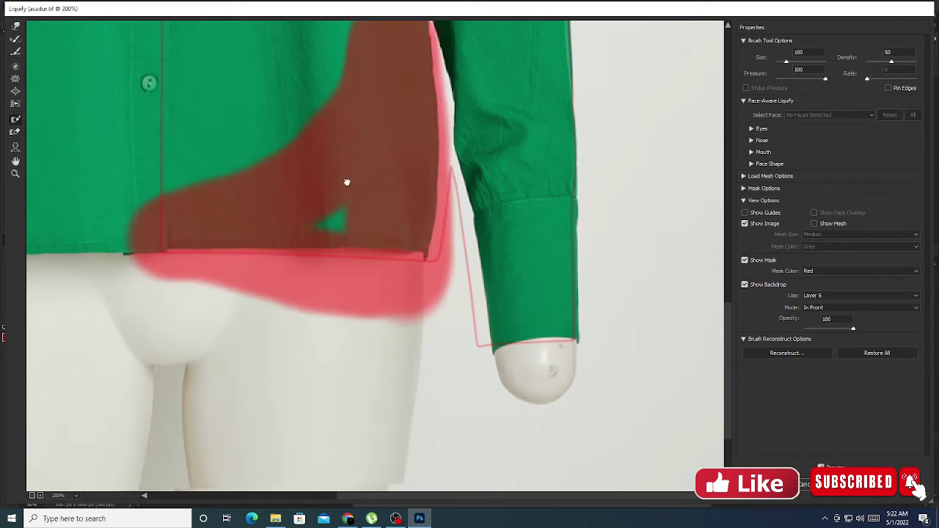
pyautogui.scroll(3, 345, 183)
pyautogui.moveTo(331, 315)
pyautogui.mouseDown()
pyautogui.moveTo(417, 69)
pyautogui.moveTo(272, 199)
pyautogui.moveTo(362, 110)
pyautogui.mouseUp()
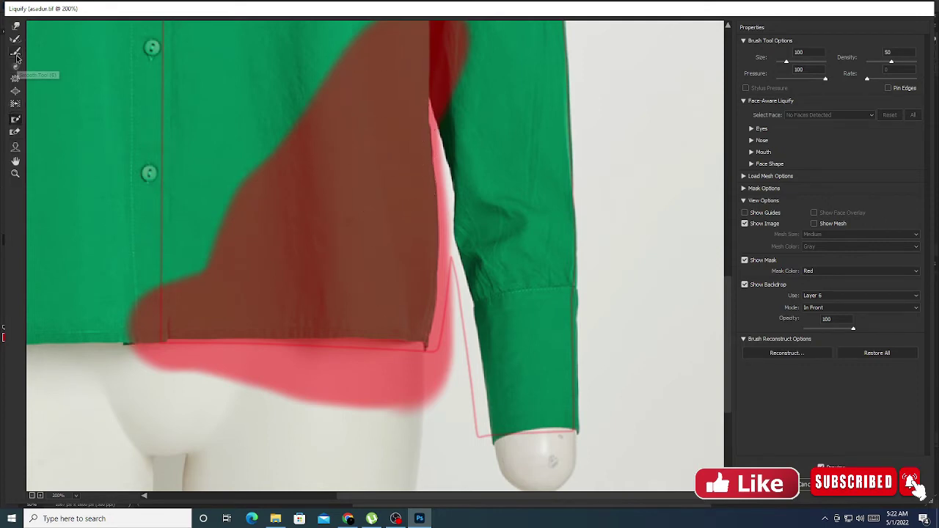
pyautogui.click(18, 28)
pyautogui.press(']')
pyautogui.press(']')
pyautogui.press(']')
pyautogui.press(']')
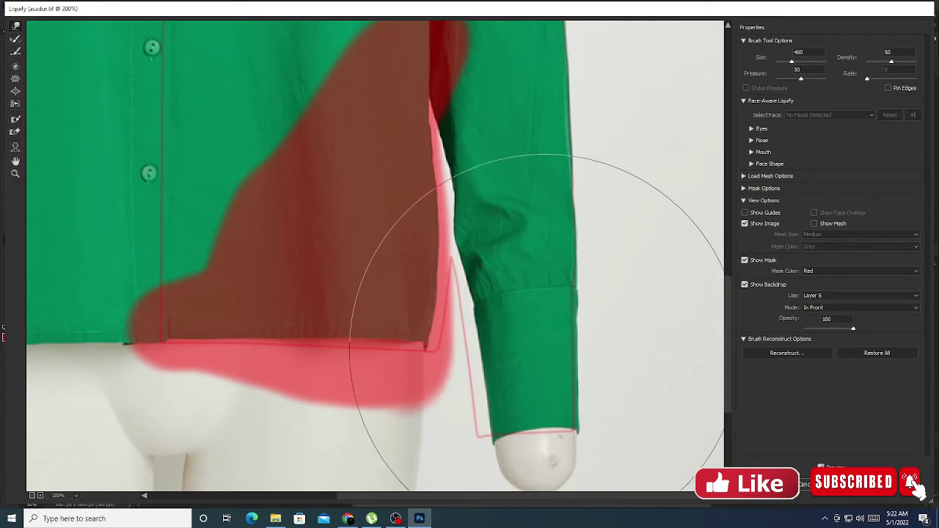
pyautogui.press(']')
pyautogui.press(']')
pyautogui.press(']')
pyautogui.press('[')
pyautogui.press('[')
pyautogui.press('[')
pyautogui.press(']')
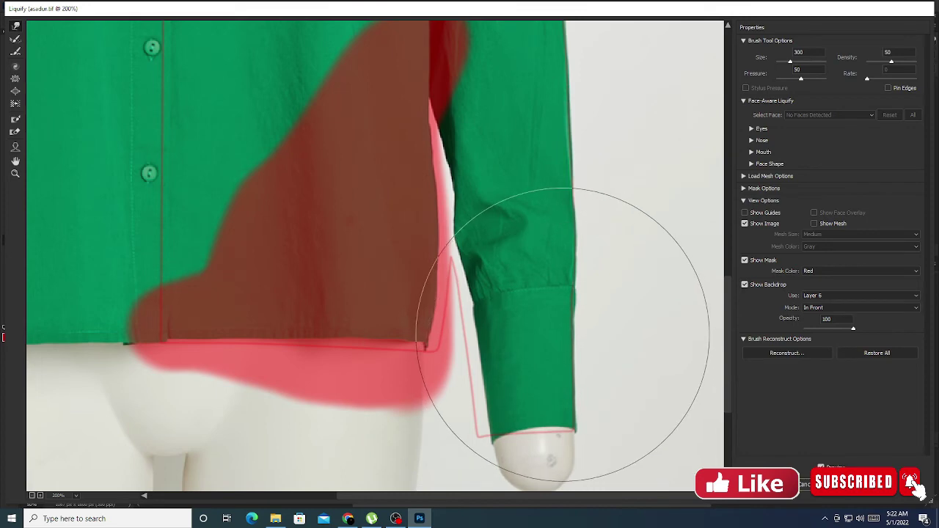
pyautogui.press('[')
pyautogui.press('[')
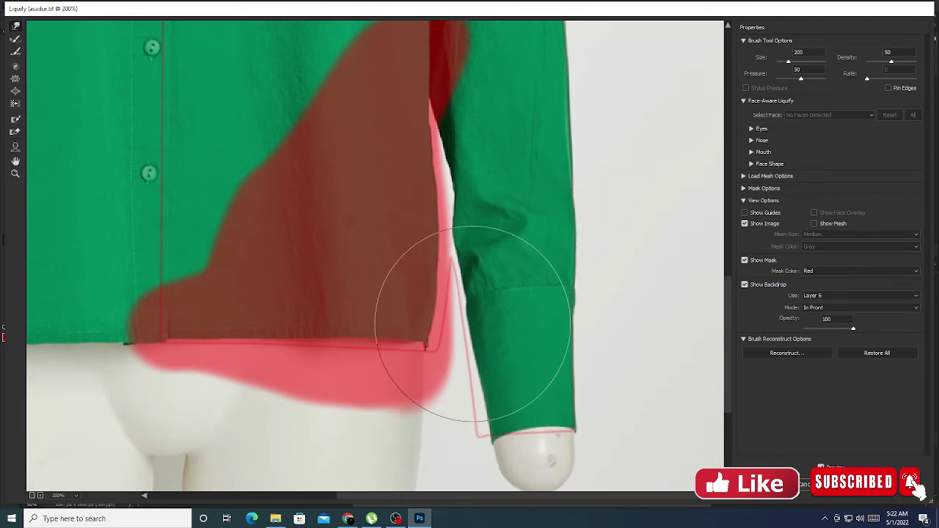
# Step: Warp the cuff's left and bottom edges back to the outline with a size 125 brush
pyautogui.moveTo(492, 388); pyautogui.dragTo(477, 468)
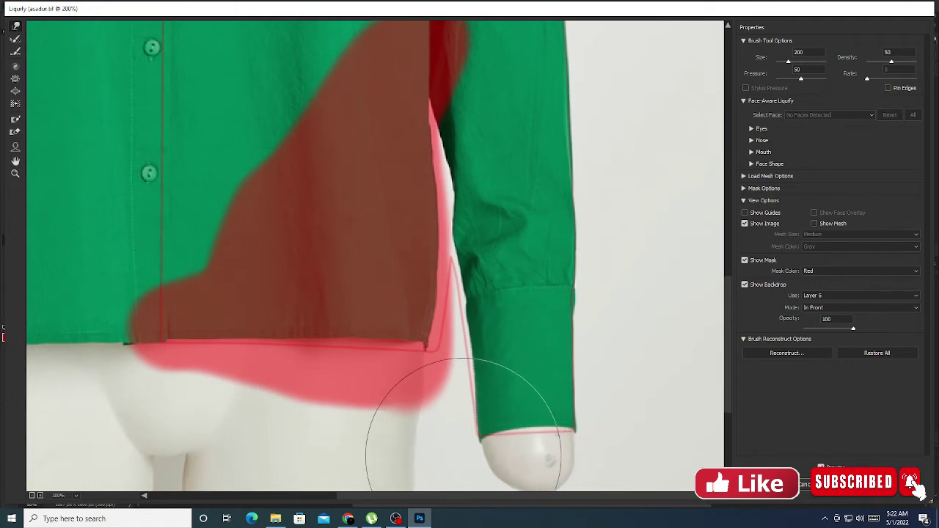
pyautogui.press('[')
pyautogui.press('[')
pyautogui.press('[')
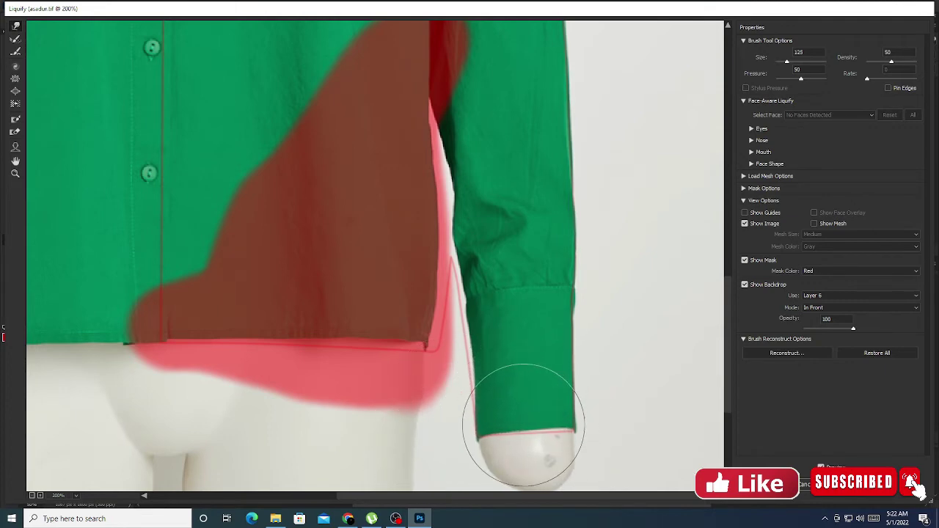
pyautogui.moveTo(540, 413); pyautogui.dragTo(486, 424)
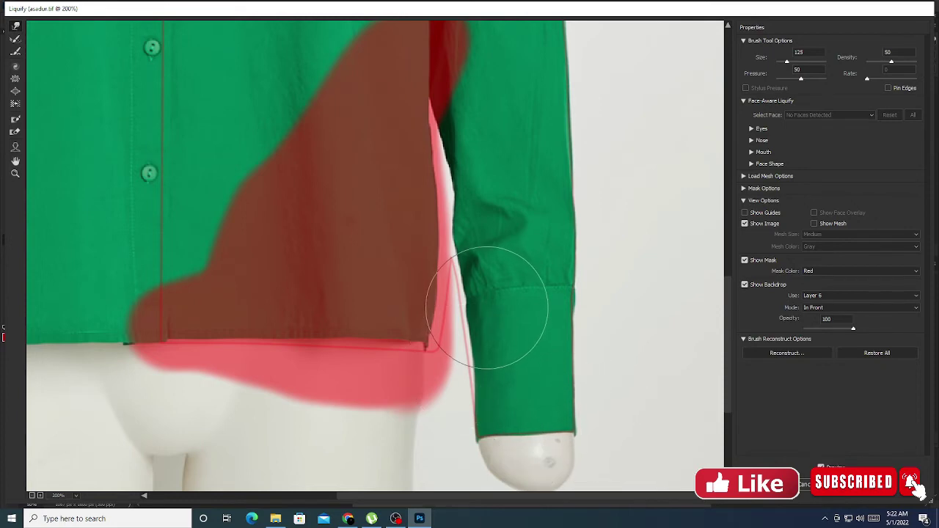
pyautogui.press(']')
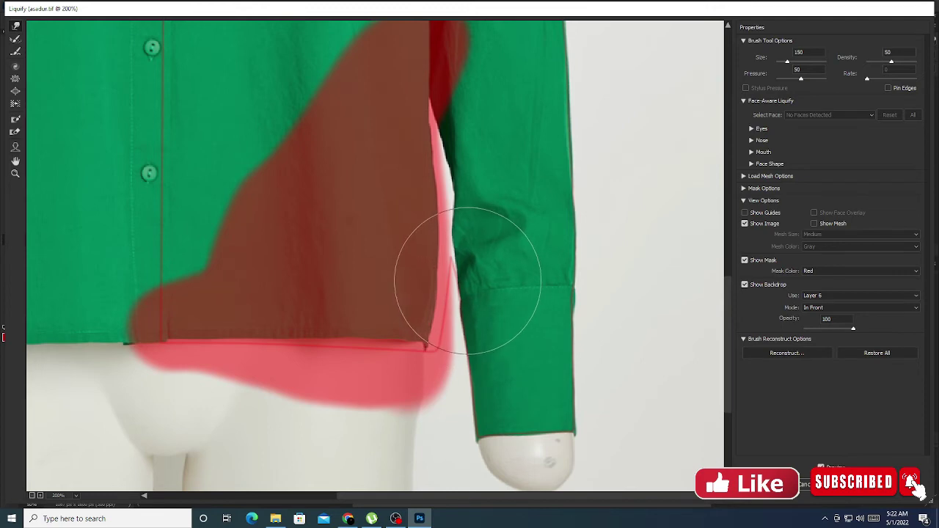
pyautogui.press('[')
pyautogui.press('[')
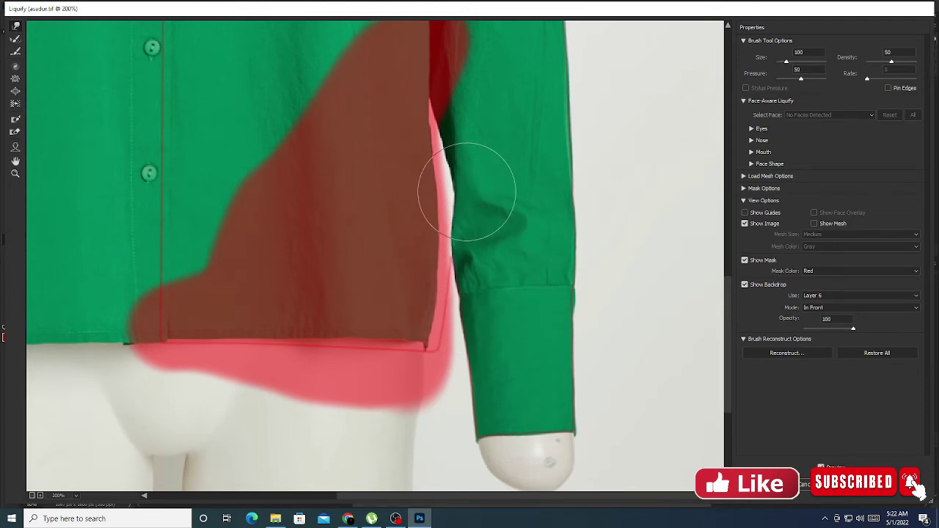
pyautogui.press(']')
# Step: Push the sleeve's inner edge leftward and thaw most of the red freeze mask
pyautogui.moveTo(448, 185)
pyautogui.mouseDown()
pyautogui.moveTo(430, 130)
pyautogui.moveTo(447, 216)
pyautogui.mouseUp()
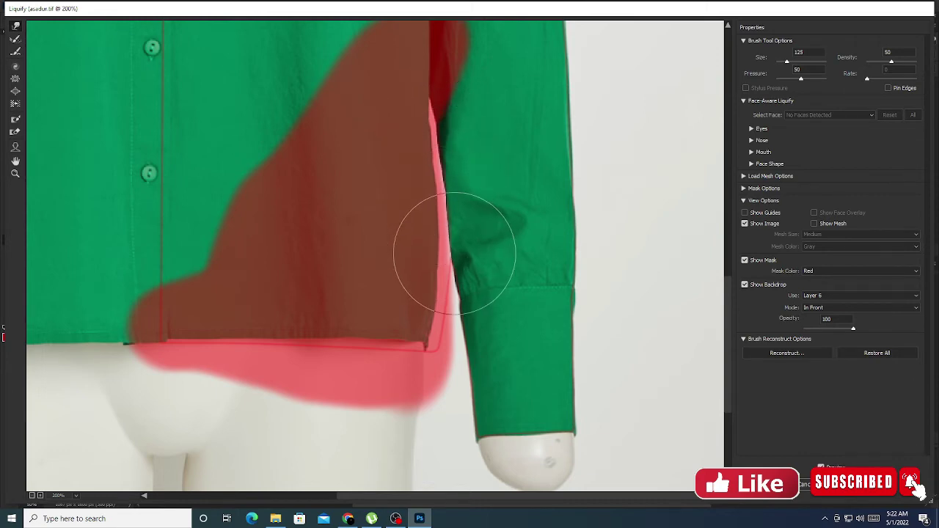
pyautogui.hotkey('ctrl', 'z')
pyautogui.press('[')
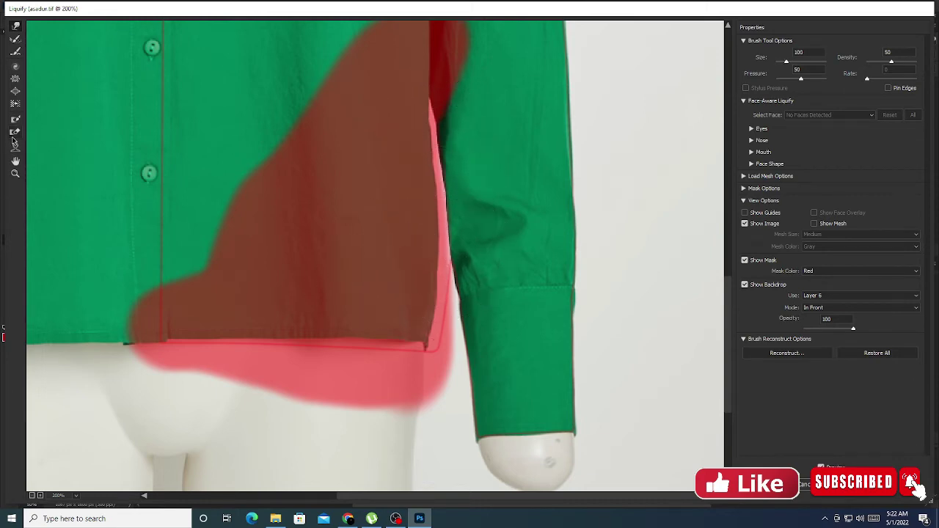
pyautogui.moveTo(390, 149)
pyautogui.mouseDown()
pyautogui.moveTo(378, 73)
pyautogui.moveTo(377, 388)
pyautogui.moveTo(168, 335)
pyautogui.moveTo(244, 375)
pyautogui.moveTo(284, 146)
pyautogui.moveTo(304, 283)
pyautogui.moveTo(399, 80)
pyautogui.mouseUp()
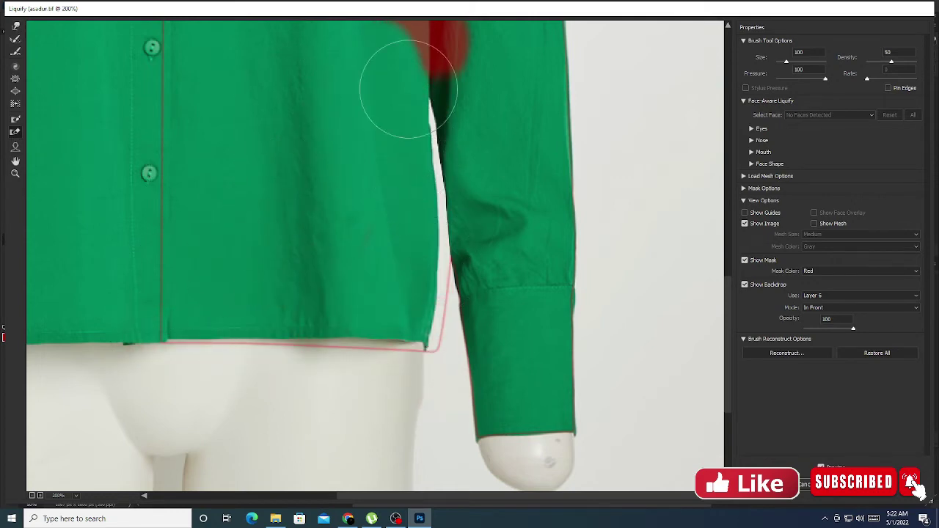
# Step: Smooth the hem edge near the sleeve with a size 90 brush; undo a trial cuff freeze
pyautogui.scroll(5, 471, 135)
pyautogui.moveTo(471, 135); pyautogui.dragTo(448, 324)
pyautogui.scroll(-5, 472, 342)
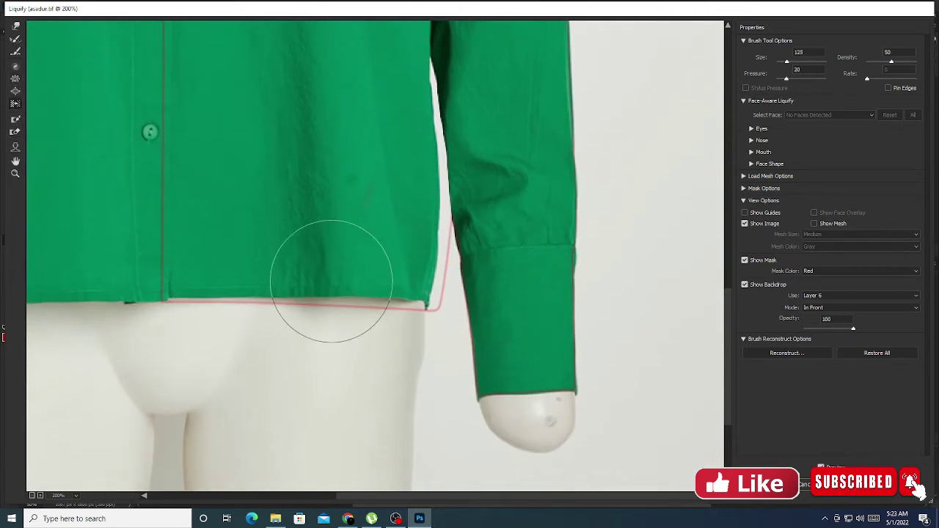
pyautogui.press(']')
pyautogui.press(']')
pyautogui.press(']')
pyautogui.press(']')
pyautogui.press(']')
pyautogui.press(']')
pyautogui.press(']')
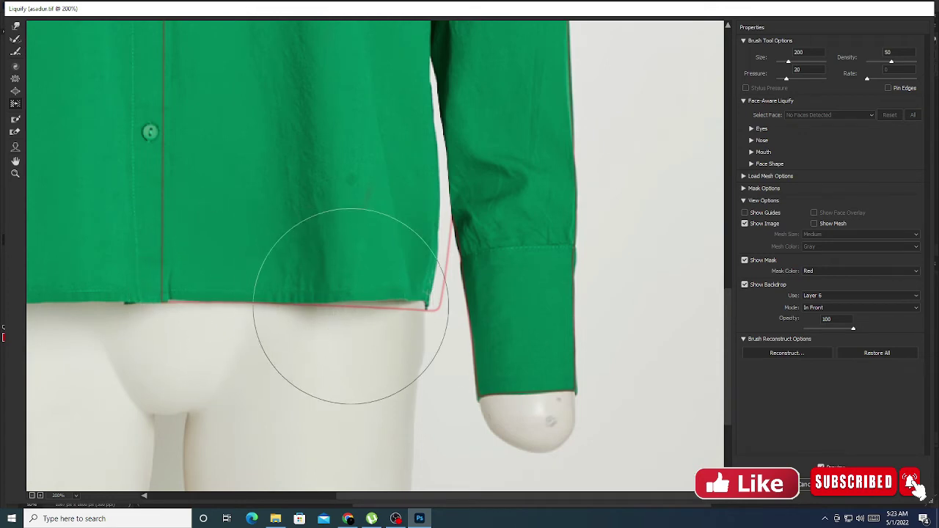
pyautogui.press('[')
pyautogui.press('[')
pyautogui.press('[')
pyautogui.press('[')
pyautogui.press('[')
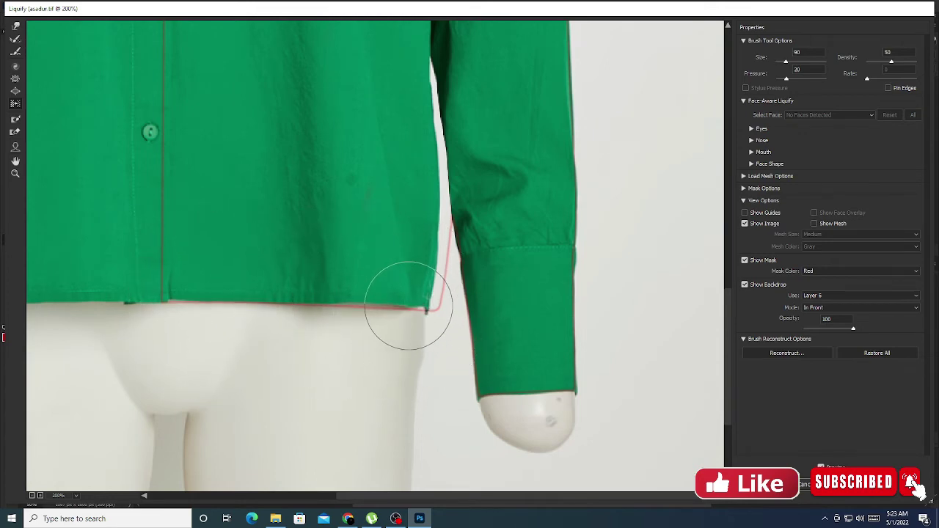
pyautogui.moveTo(401, 306); pyautogui.dragTo(348, 298)
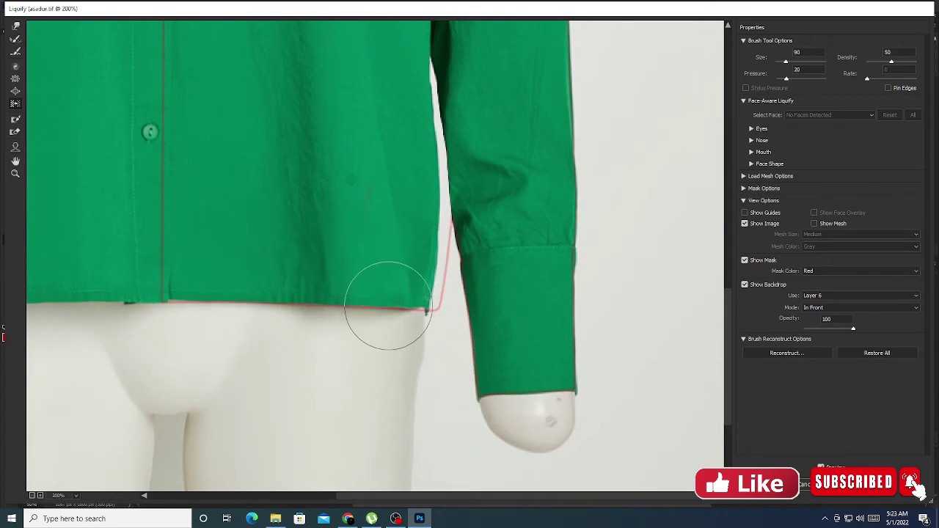
pyautogui.moveTo(428, 308); pyautogui.dragTo(422, 308)
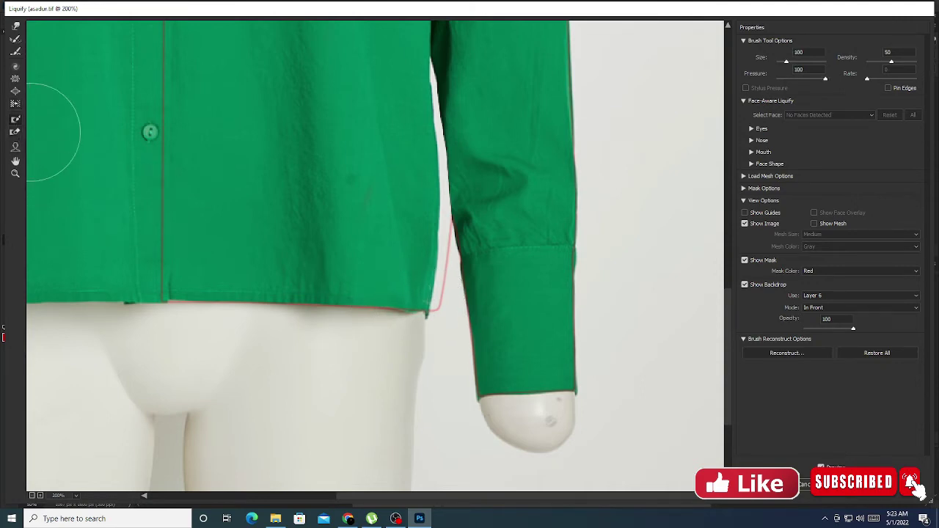
pyautogui.moveTo(561, 450)
pyautogui.mouseDown()
pyautogui.moveTo(483, 293)
pyautogui.moveTo(499, 247)
pyautogui.moveTo(527, 262)
pyautogui.moveTo(548, 252)
pyautogui.mouseUp()
pyautogui.hotkey('ctrl', 'z')
# Step: Freeze-mask the hand, cuff and whole right sleeve, then commit the Liquify warp
pyautogui.moveTo(538, 414)
pyautogui.mouseDown()
pyautogui.moveTo(503, 284)
pyautogui.moveTo(492, 168)
pyautogui.moveTo(504, 294)
pyautogui.moveTo(550, 279)
pyautogui.moveTo(486, 63)
pyautogui.mouseUp()
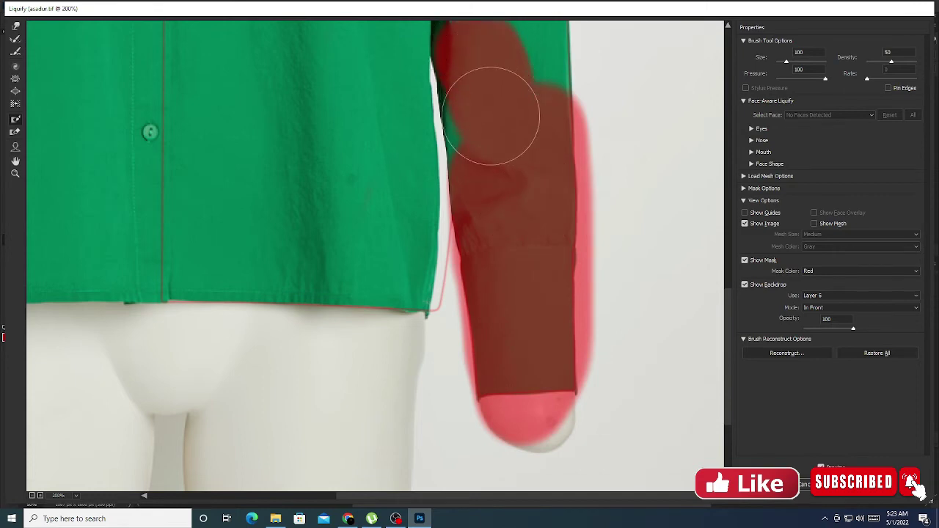
pyautogui.moveTo(492, 186)
pyautogui.mouseDown()
pyautogui.moveTo(478, 64)
pyautogui.moveTo(535, 84)
pyautogui.moveTo(581, 206)
pyautogui.mouseUp()
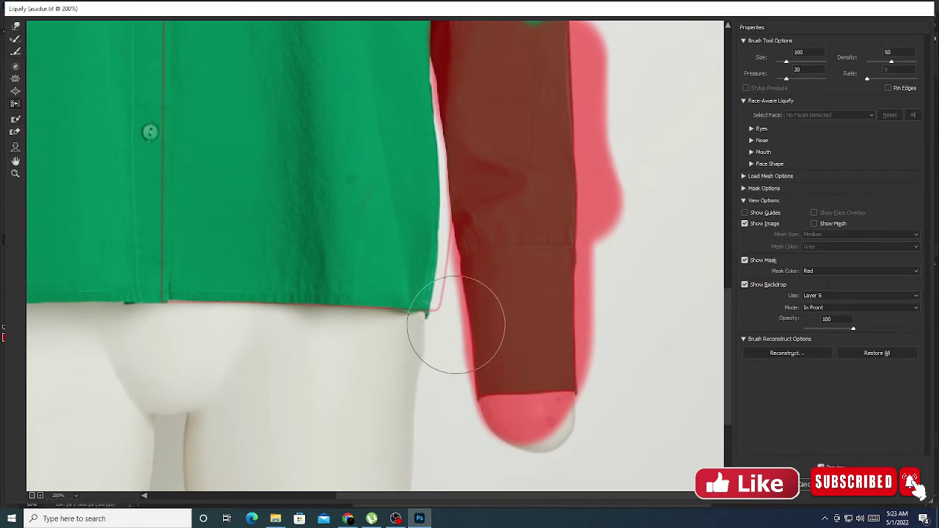
pyautogui.press(']')
pyautogui.press(']')
pyautogui.press(']')
pyautogui.press(']')
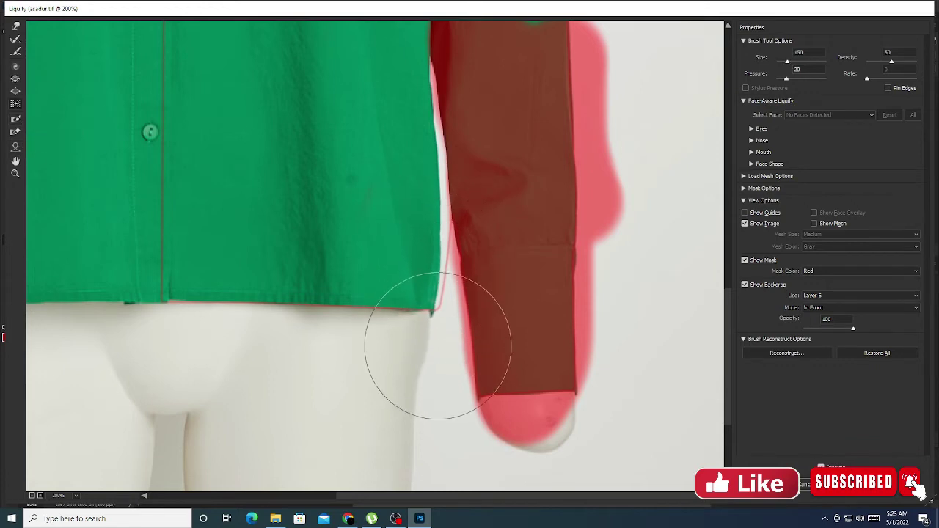
pyautogui.moveTo(438, 346)
pyautogui.mouseDown()
pyautogui.moveTo(419, 294)
pyautogui.moveTo(446, 311)
pyautogui.moveTo(413, 162)
pyautogui.moveTo(459, 213)
pyautogui.mouseUp()
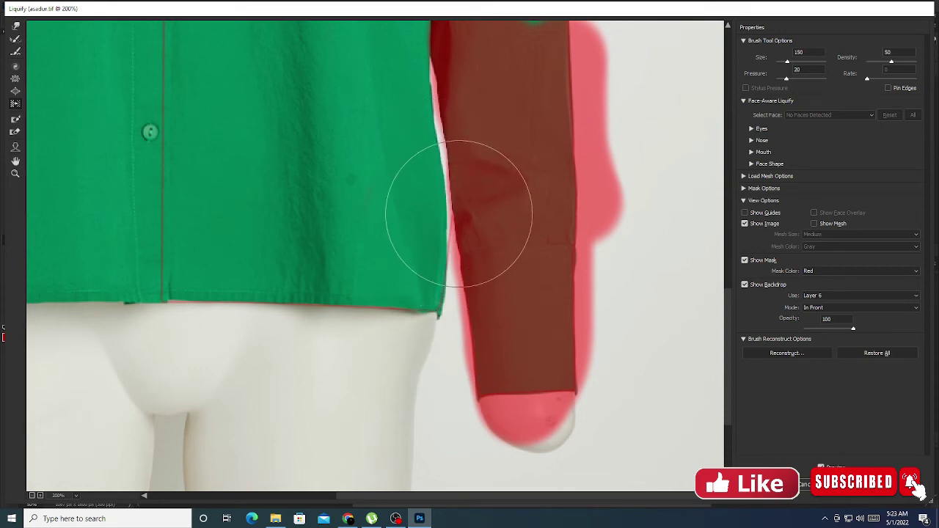
pyautogui.press(']')
pyautogui.press(']')
pyautogui.press(']')
pyautogui.press(']')
pyautogui.press(']')
pyautogui.press(']')
pyautogui.press(']')
pyautogui.press(']')
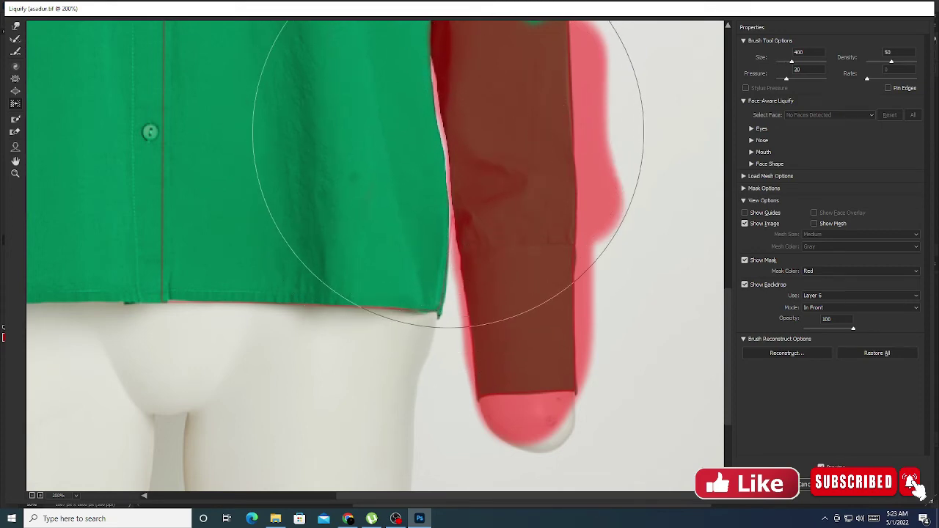
pyautogui.press('[')
pyautogui.press('[')
pyautogui.press('[')
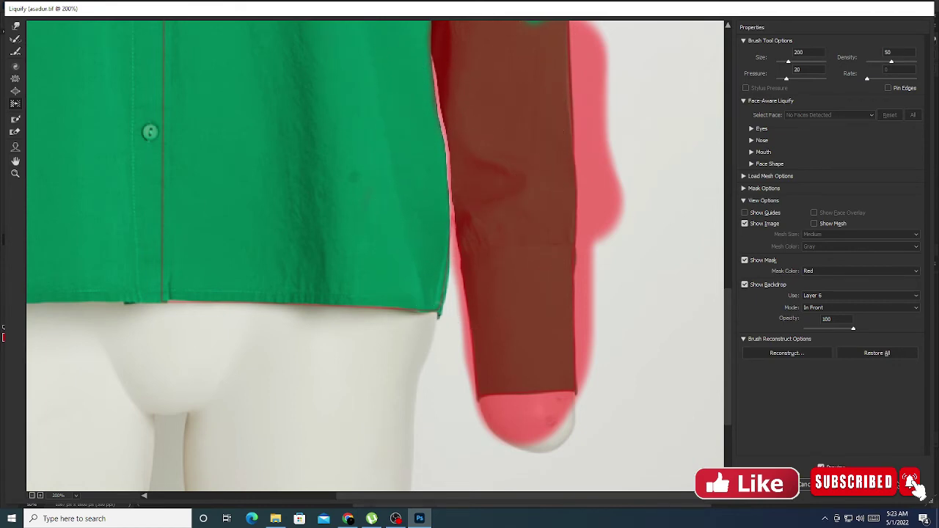
pyautogui.press('Return')
# Step: Pen-trace around the cuff and mannequin hand and copy that area to a new Layer 7
pyautogui.scroll(5, 566, 362)
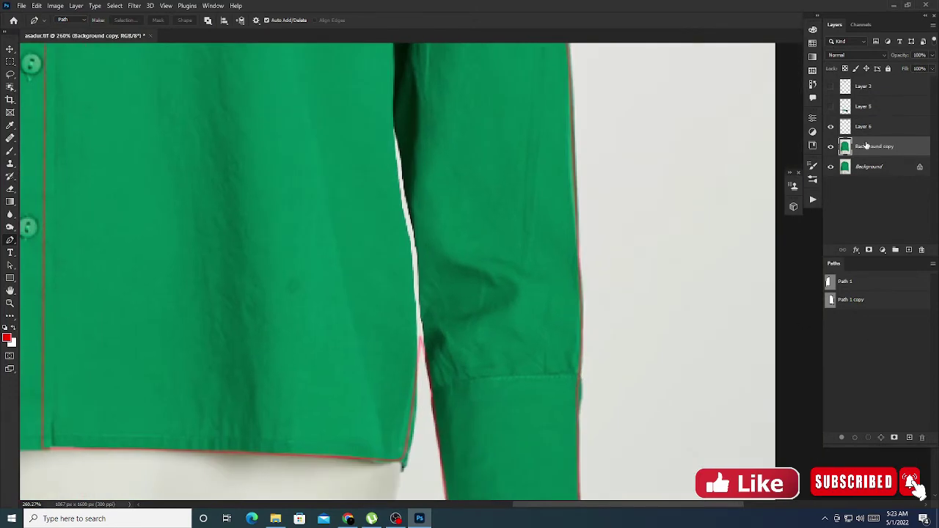
pyautogui.scroll(-5, 641, 299)
pyautogui.click(446, 426)
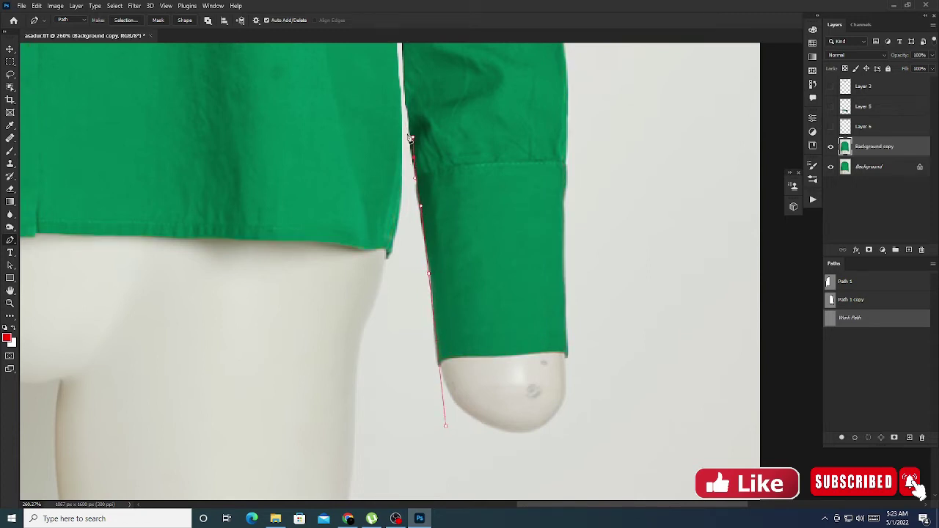
pyautogui.moveTo(423, 161); pyautogui.dragTo(450, 326)
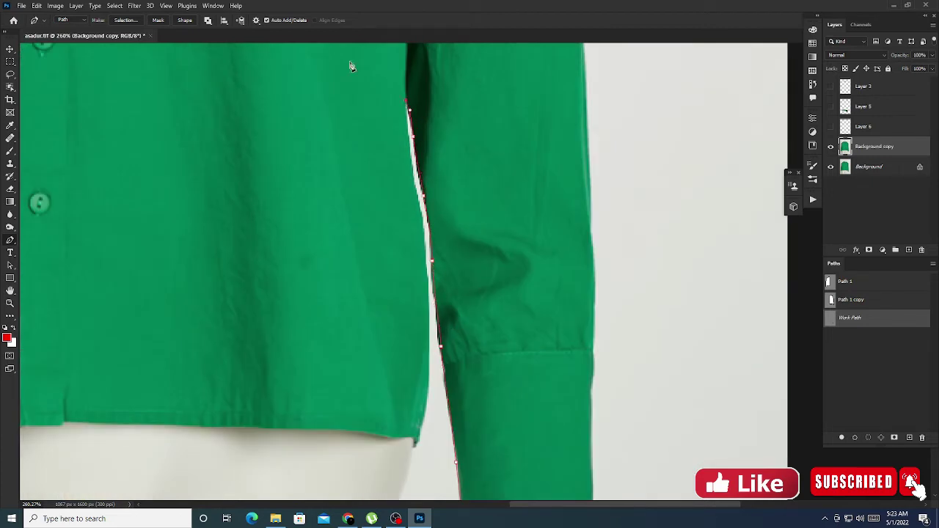
pyautogui.moveTo(351, 66)
pyautogui.mouseDown()
pyautogui.moveTo(426, 206)
pyautogui.moveTo(445, 165)
pyautogui.mouseUp()
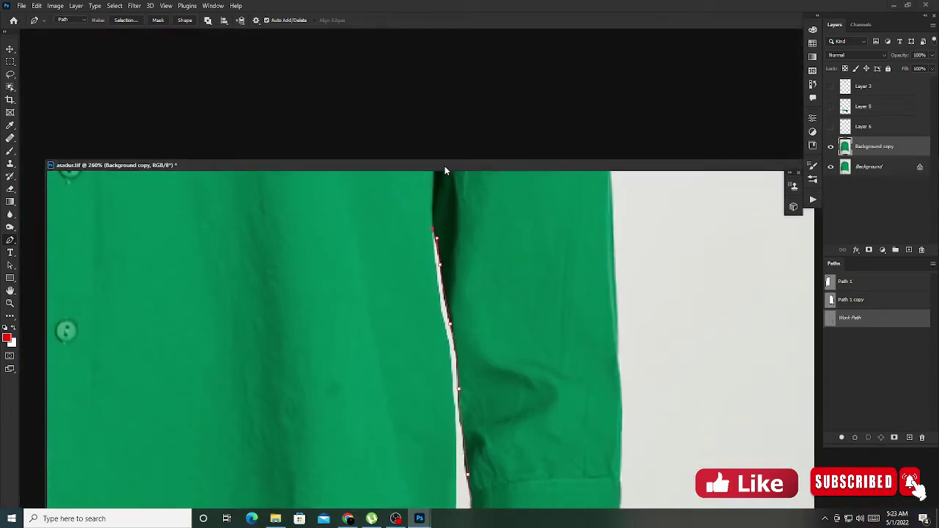
pyautogui.scroll(3, 416, 136)
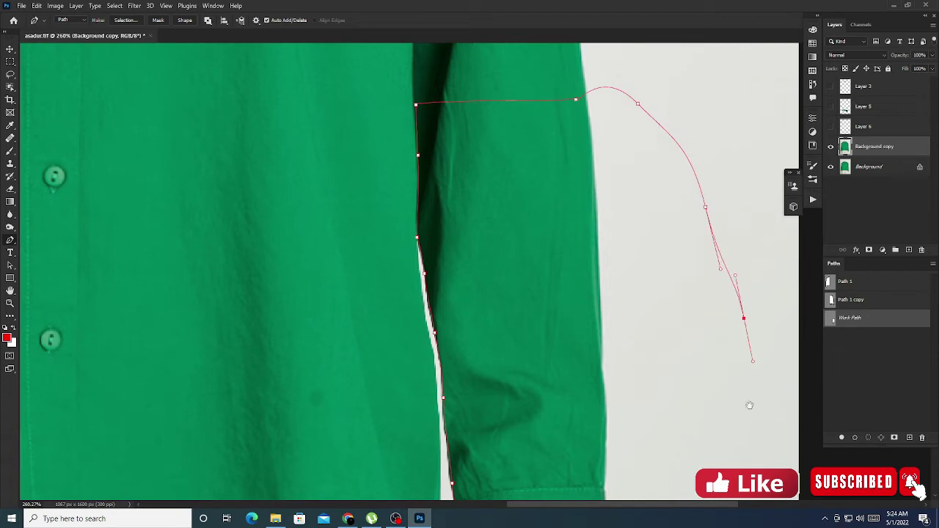
pyautogui.moveTo(750, 405)
pyautogui.mouseDown()
pyautogui.moveTo(585, 270)
pyautogui.moveTo(562, 183)
pyautogui.mouseUp()
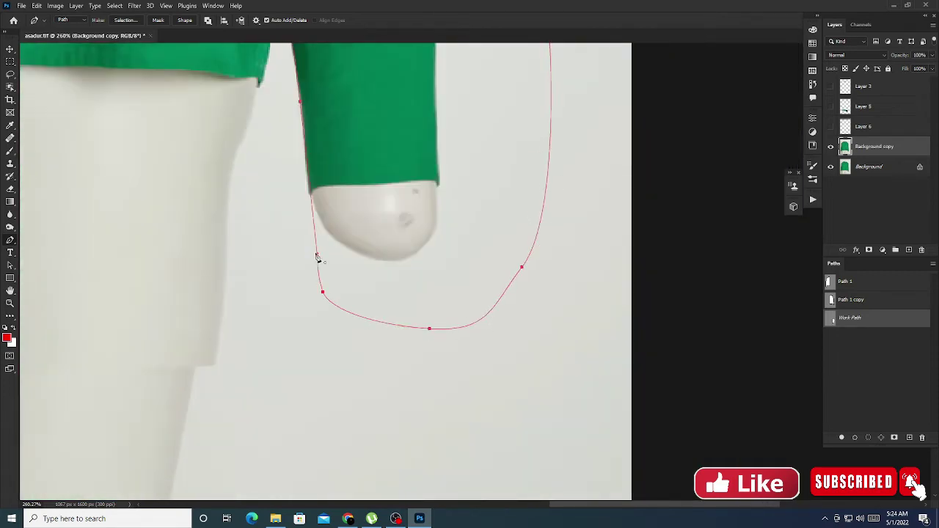
pyautogui.hotkey('ctrl', 'Return')
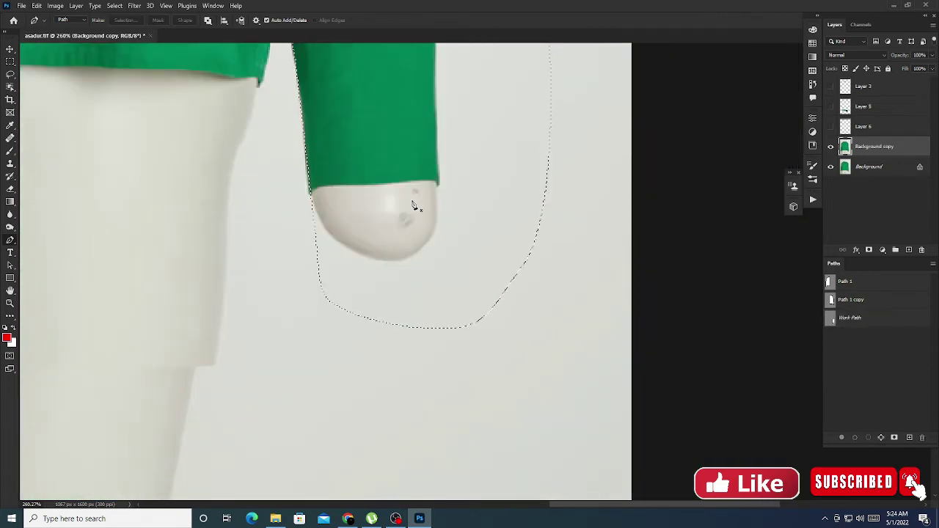
pyautogui.hotkey('ctrl', 'j')
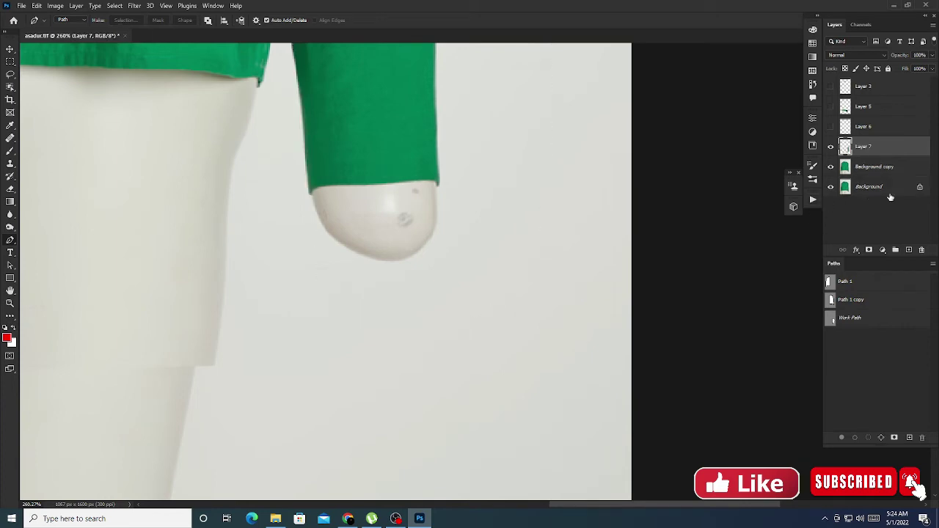
pyautogui.click(879, 170)
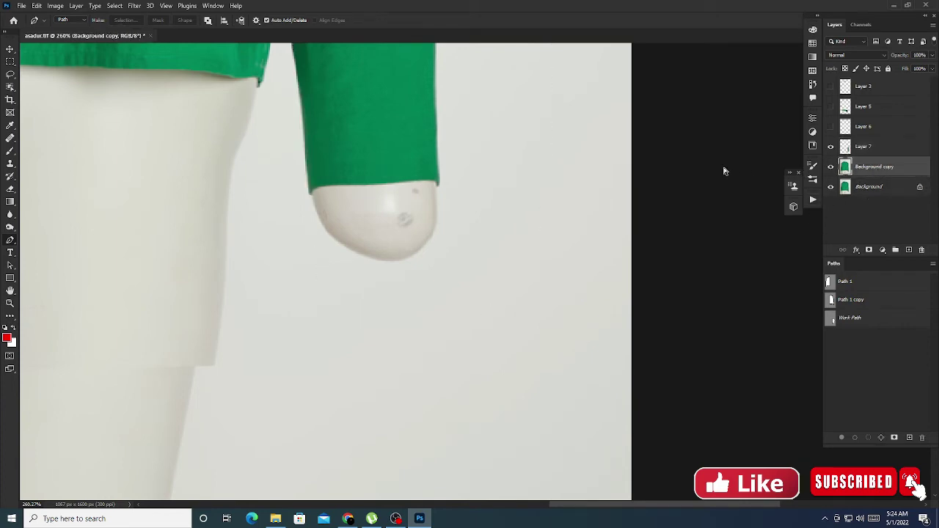
pyautogui.hotkey('ctrl', 'shift', 'x')
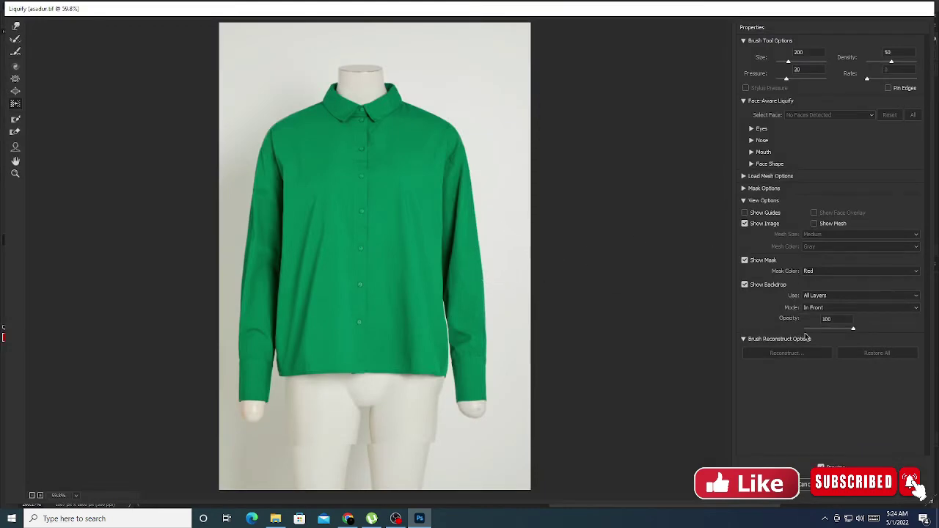
pyautogui.click(805, 485)
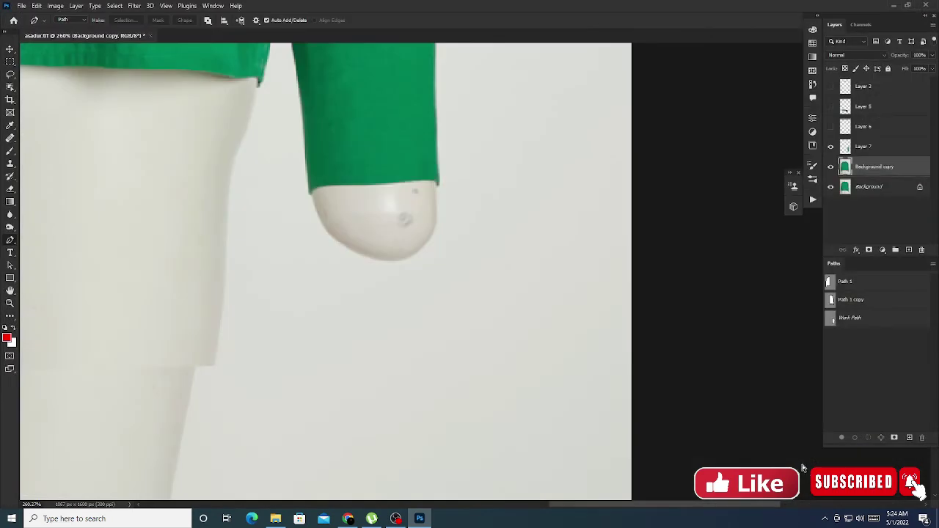
pyautogui.hotkey('ctrl', 'shift', 'x')
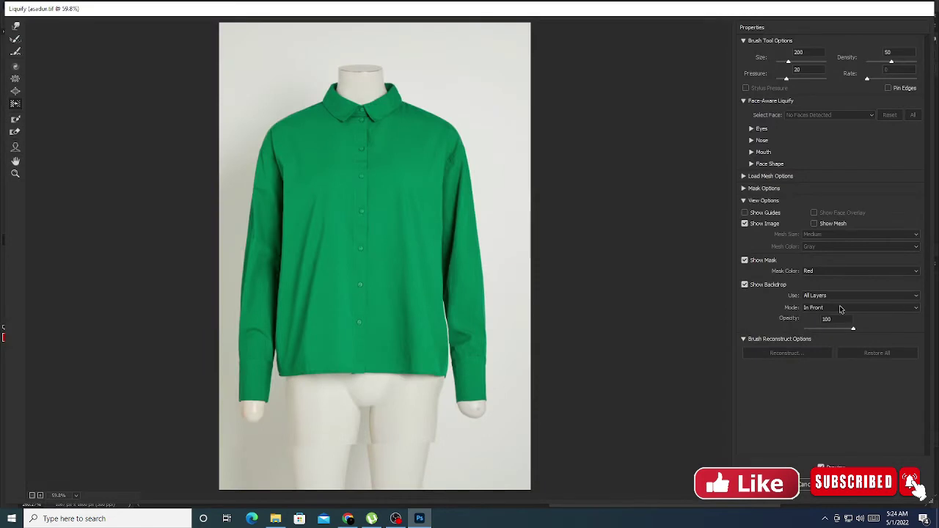
pyautogui.click(849, 300)
pyautogui.click(822, 331)
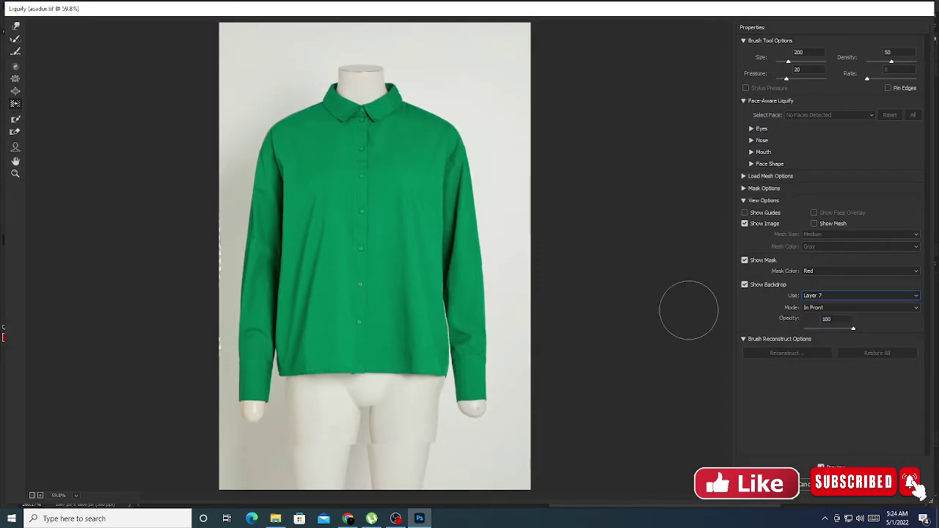
pyautogui.scroll(1, 542, 321)
pyautogui.scroll(2, 542, 321)
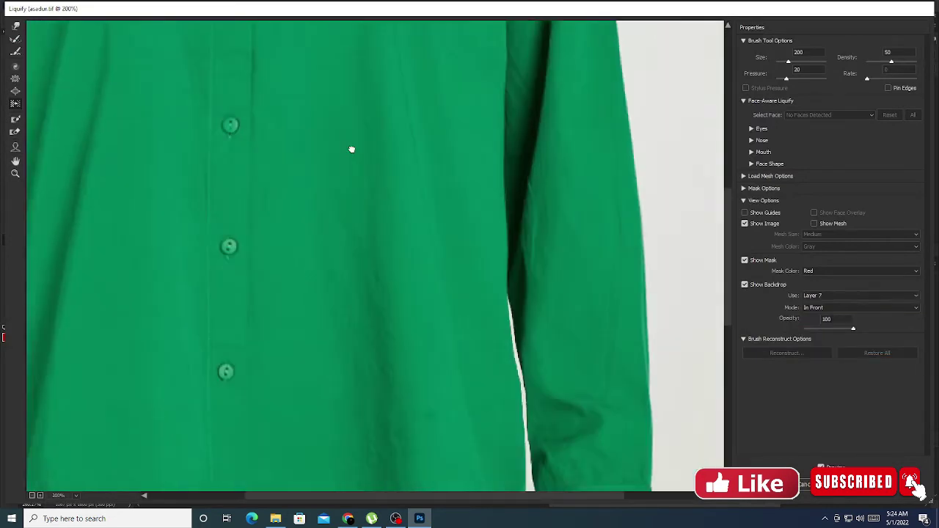
pyautogui.press('[')
pyautogui.press('[')
pyautogui.press('[')
pyautogui.press('[')
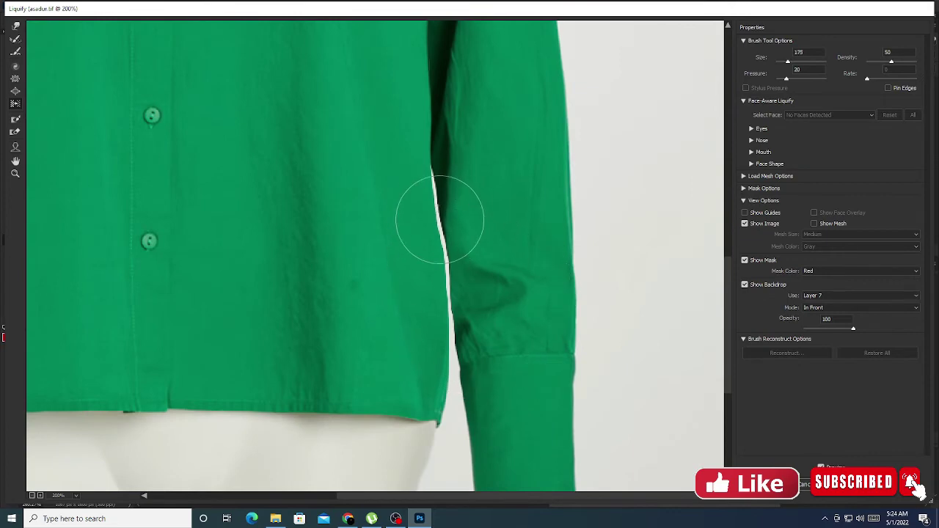
pyautogui.press('[')
pyautogui.moveTo(440, 232); pyautogui.dragTo(434, 179)
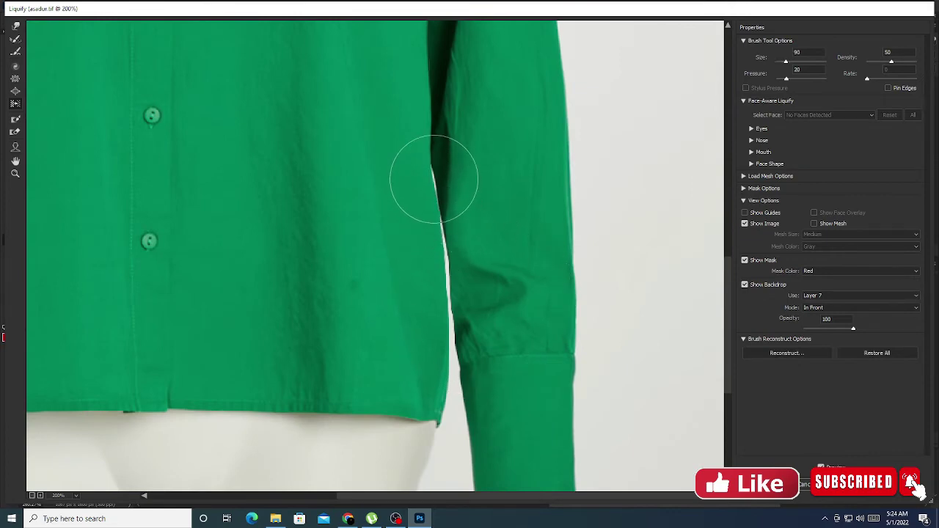
pyautogui.press(']')
pyautogui.press(']')
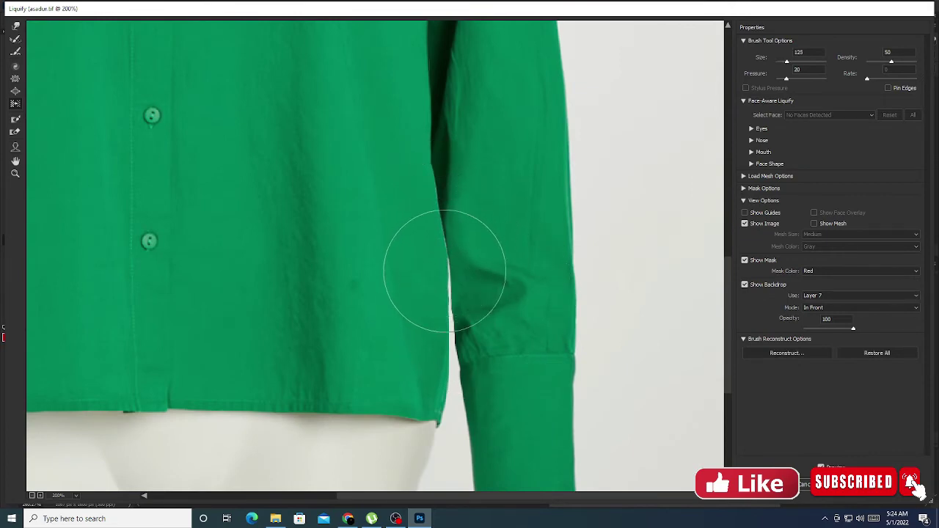
pyautogui.press(']')
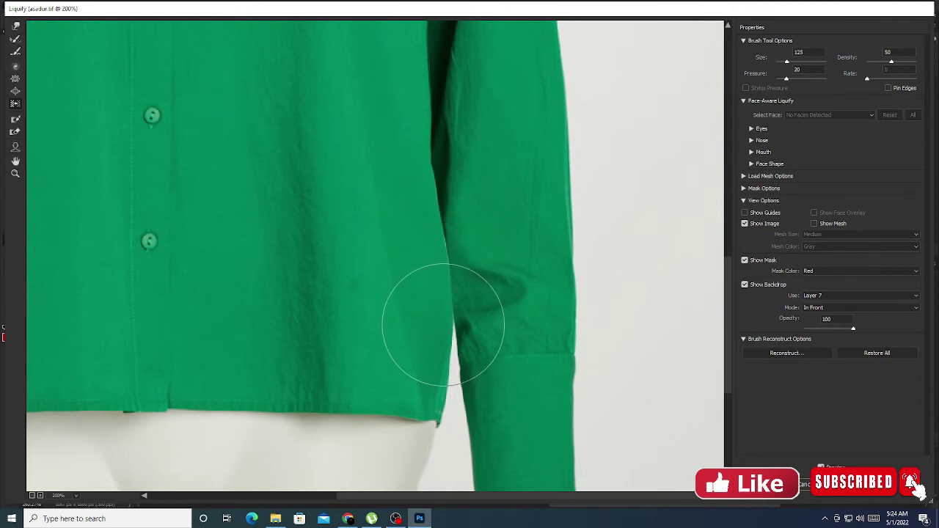
pyautogui.click(852, 355)
pyautogui.click(845, 299)
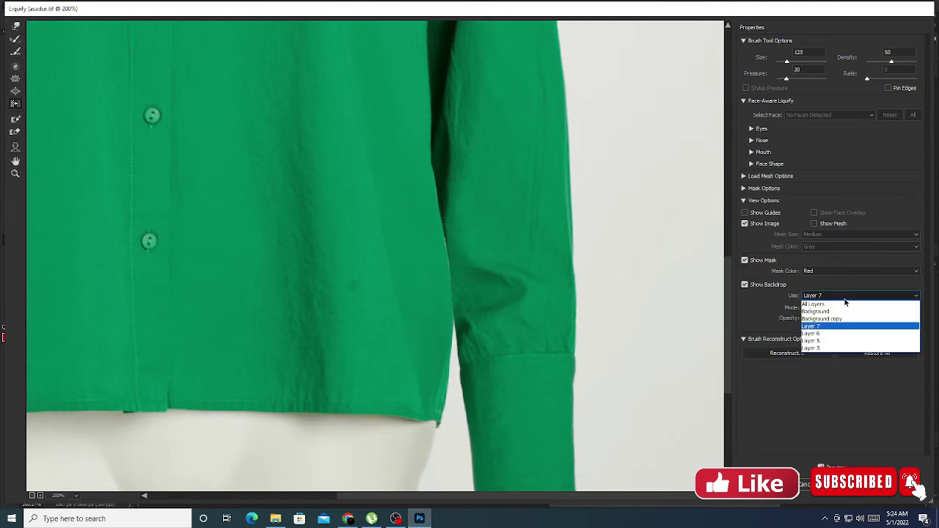
pyautogui.click(822, 336)
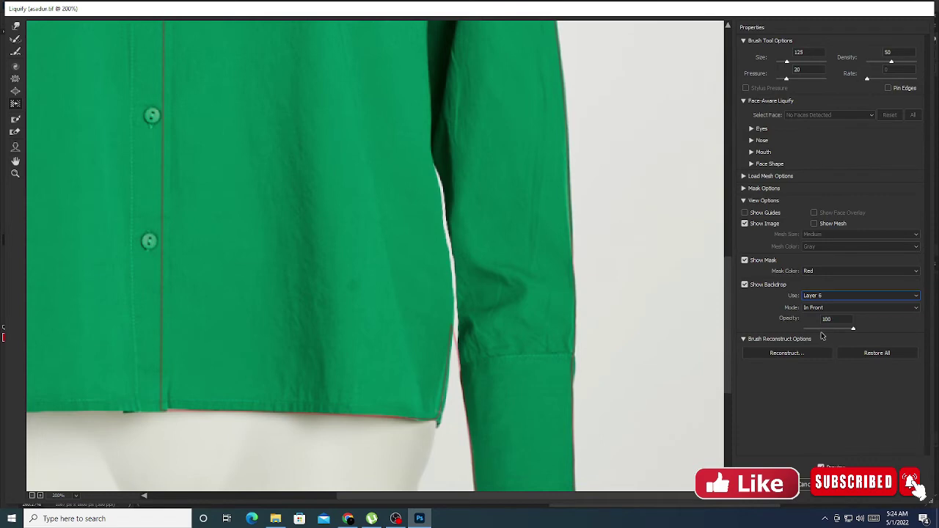
pyautogui.click(842, 300)
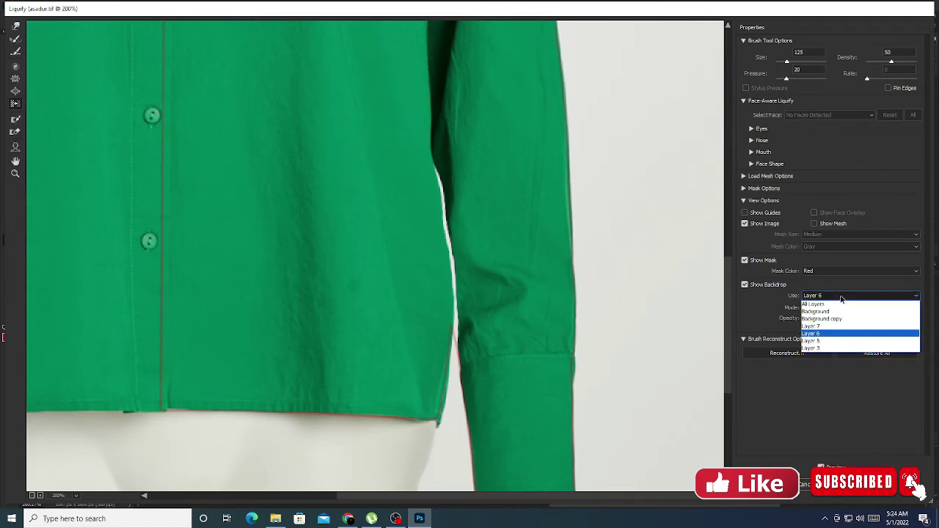
pyautogui.click(826, 328)
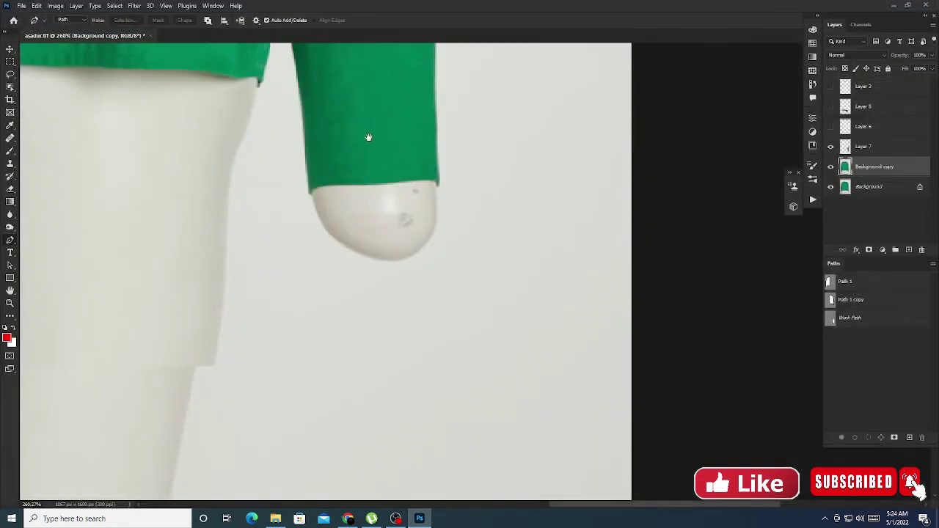
# Step: Show the red outline and ready the Blur tool on Layer 7's inner sleeve edge
pyautogui.moveTo(369, 137); pyautogui.dragTo(596, 314)
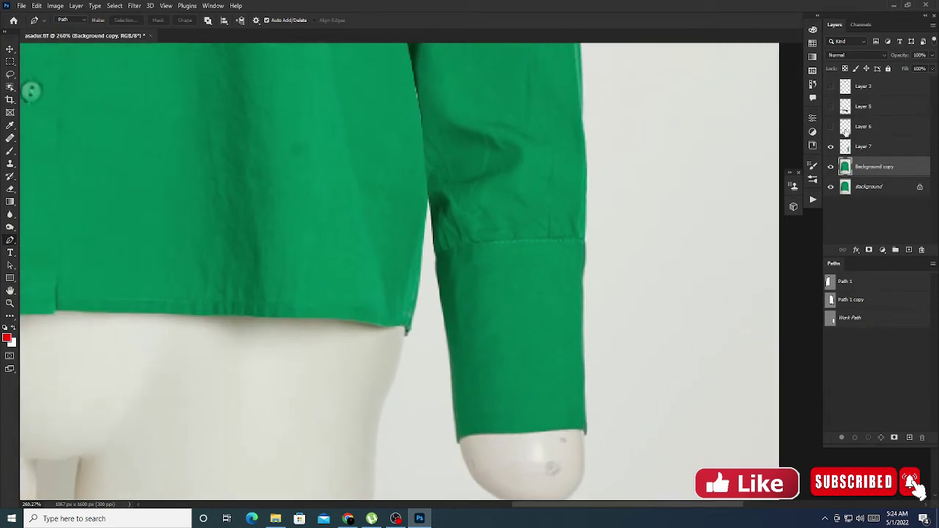
pyautogui.hotkey('ctrl', 'h')
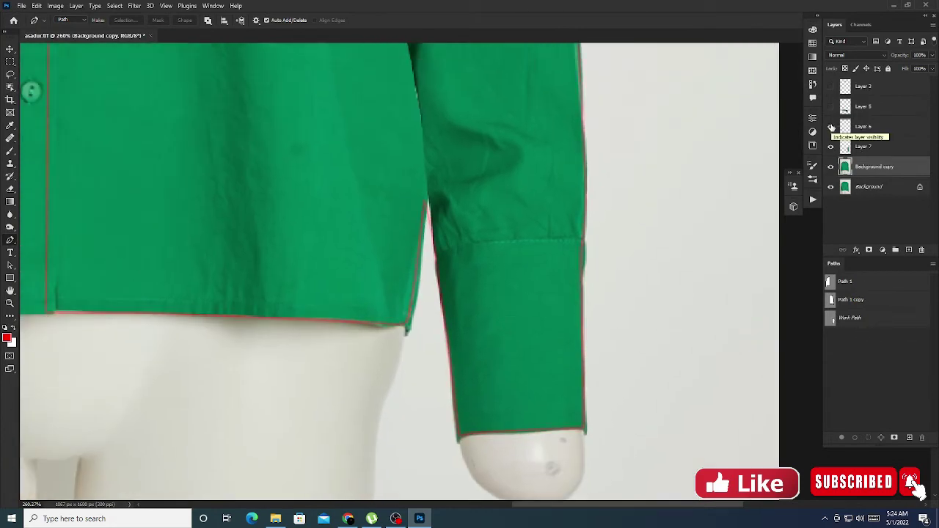
pyautogui.scroll(2, 507, 300)
pyautogui.scroll(3, 485, 257)
pyautogui.scroll(2, 484, 318)
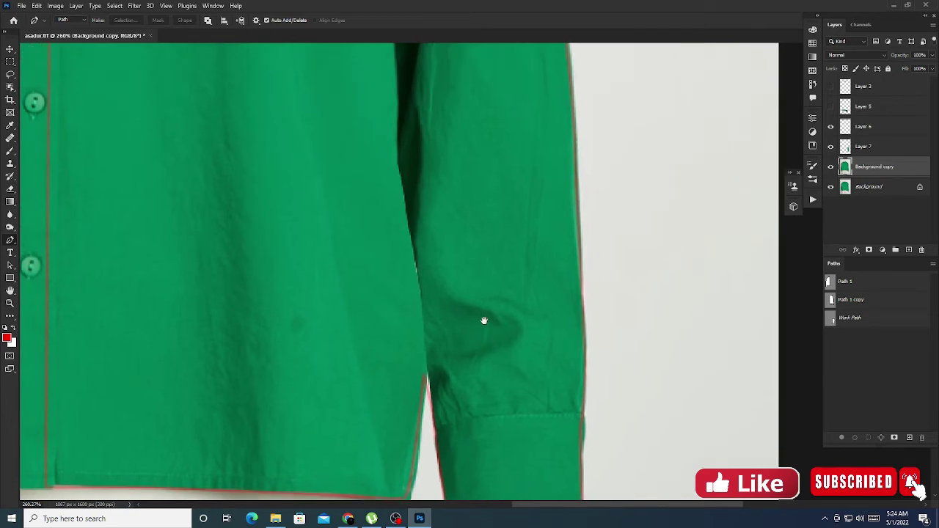
pyautogui.click(863, 150)
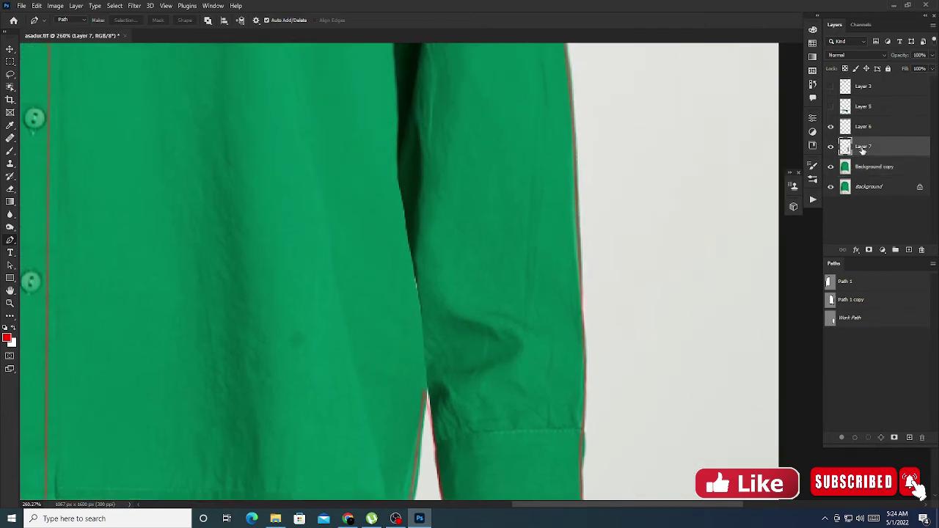
pyautogui.click(9, 216)
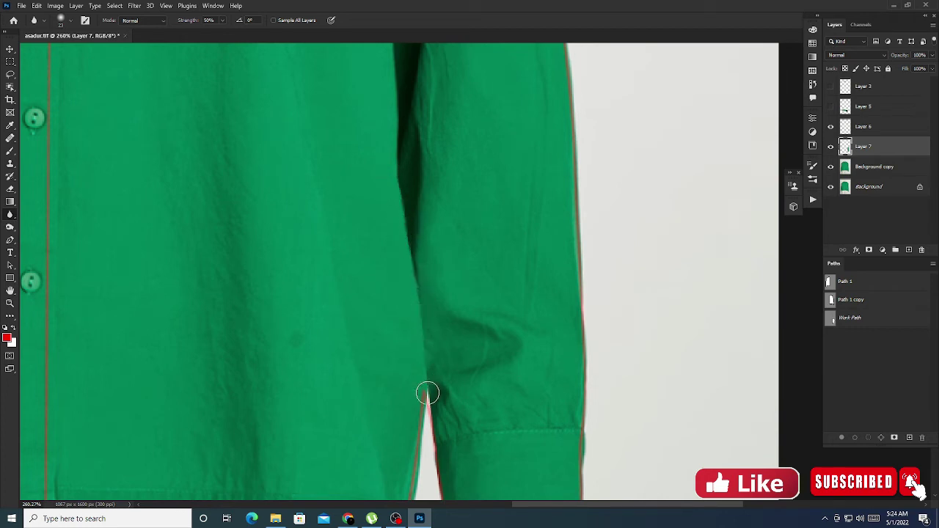
# Step: Merge Background copy into Layer 7
pyautogui.scroll(3, 428, 394)
pyautogui.scroll(2, 400, 222)
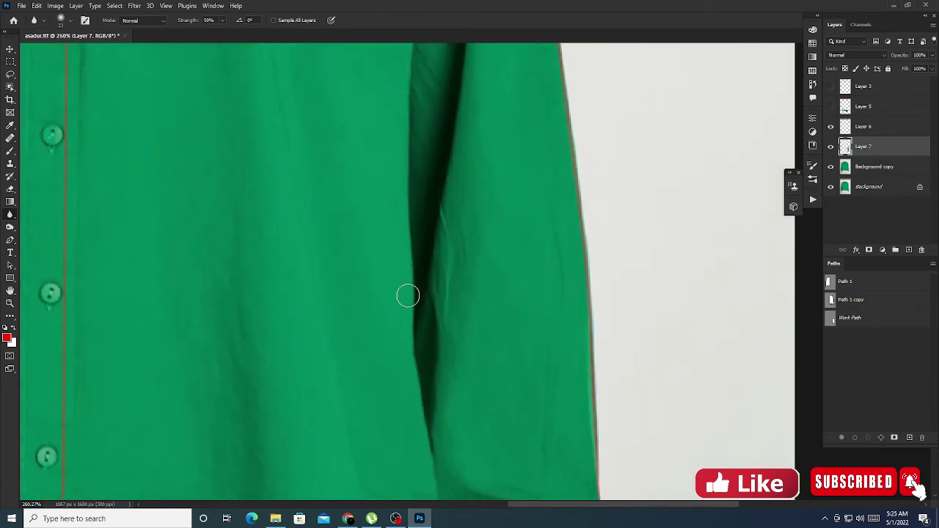
pyautogui.scroll(-6, 409, 296)
pyautogui.scroll(-4, 416, 271)
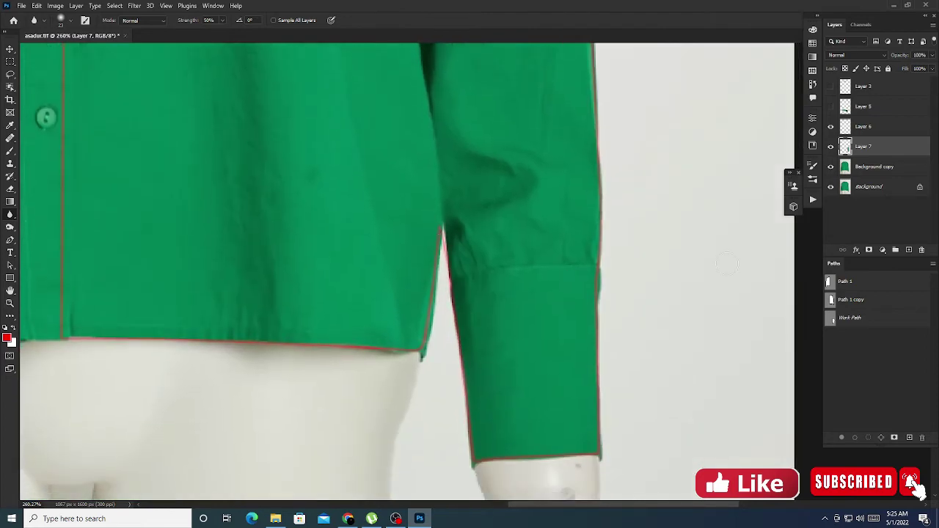
pyautogui.keyDown('shift'); pyautogui.click(882, 169); pyautogui.keyUp('shift')
pyautogui.hotkey('ctrl', 'e')
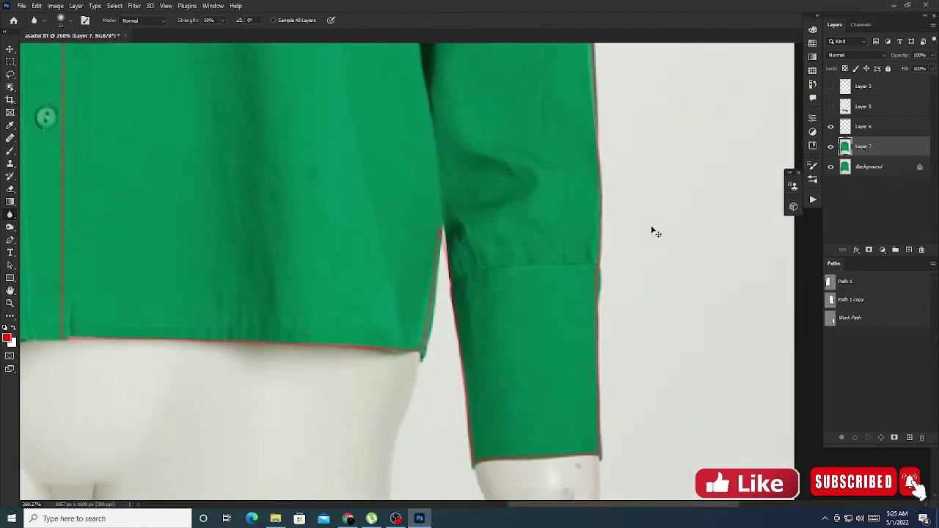
# Step: Liquify the inner sleeve edge above the cuff against a Layer 6 backdrop, then fit the whole shirt
pyautogui.hotkey('ctrl', 'shift', 'x')
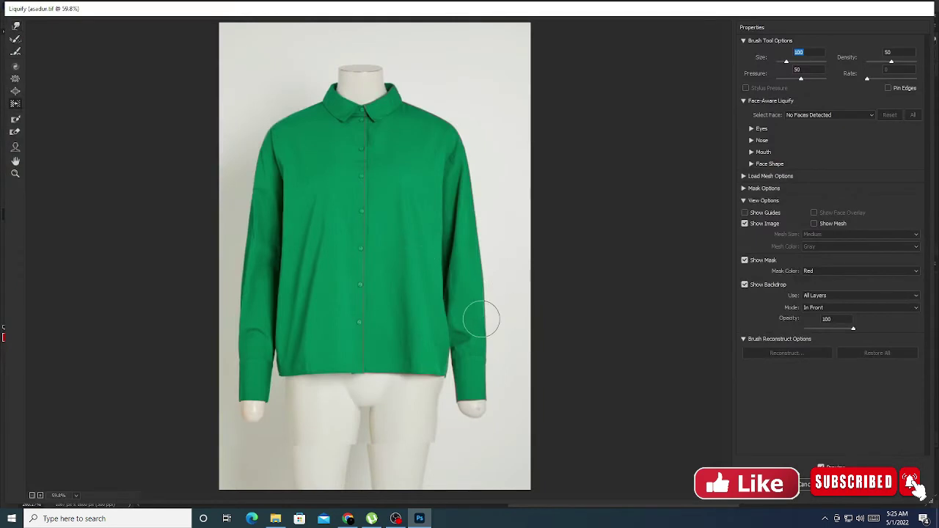
pyautogui.write('125')
pyautogui.keyDown('ctrl'); pyautogui.click(480, 320); pyautogui.keyUp('ctrl')
pyautogui.keyDown('ctrl'); pyautogui.click(479, 319); pyautogui.keyUp('ctrl')
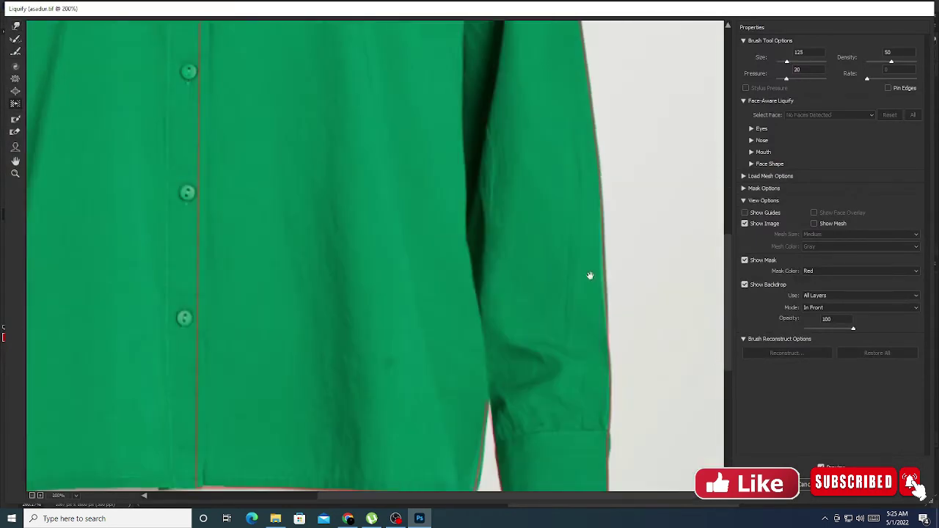
pyautogui.click(864, 298)
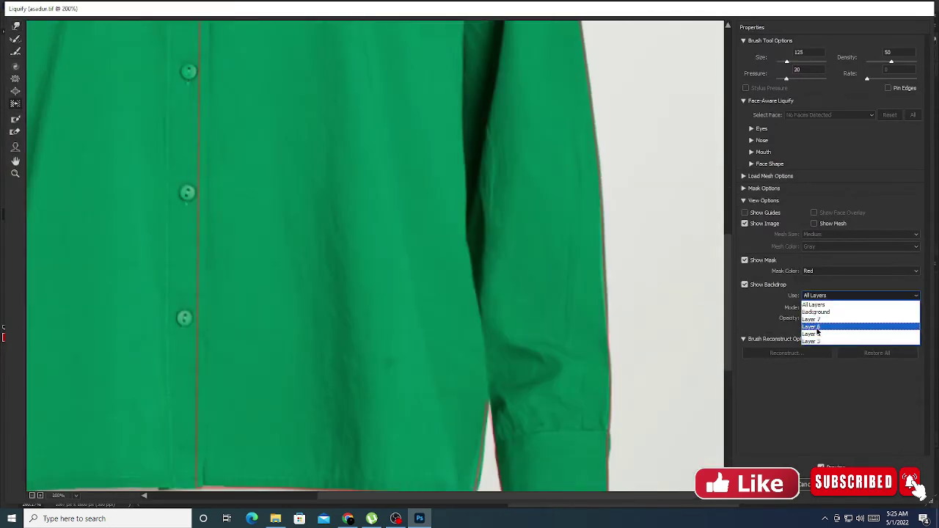
pyautogui.click(816, 336)
pyautogui.scroll(-3, 521, 362)
pyautogui.press('[')
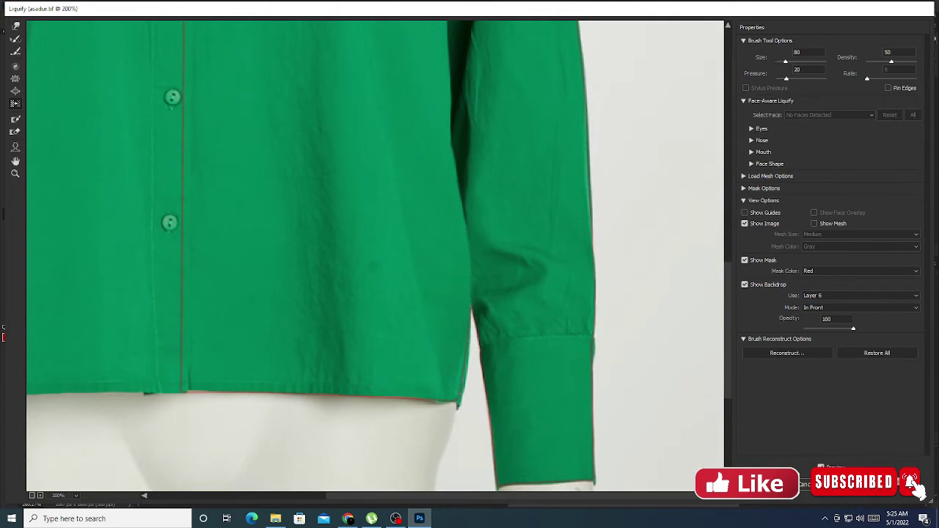
pyautogui.press('Return')
pyautogui.hotkey('ctrl', '0')
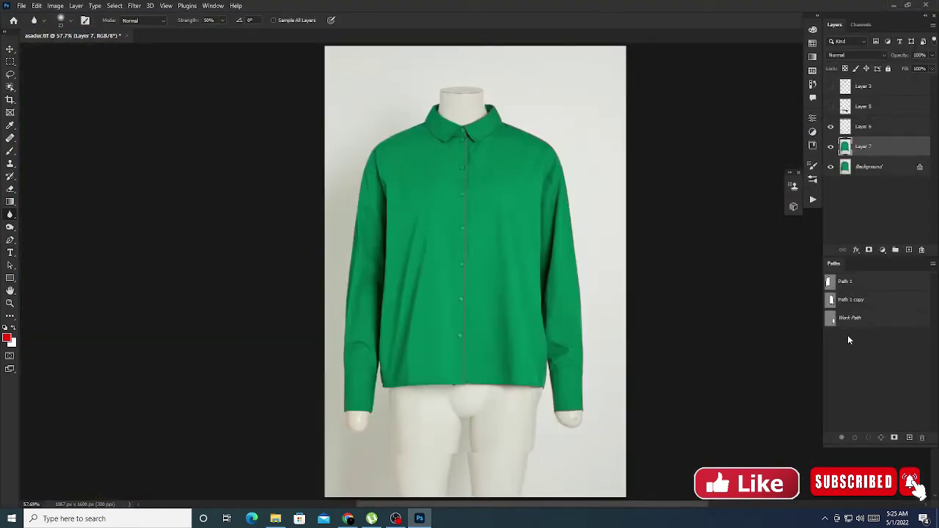
# Step: Delete Work Path, Path 1 copy and Layer 6, leaving Path 1 selected
pyautogui.moveTo(849, 318); pyautogui.dragTo(922, 437)
pyautogui.click(862, 302)
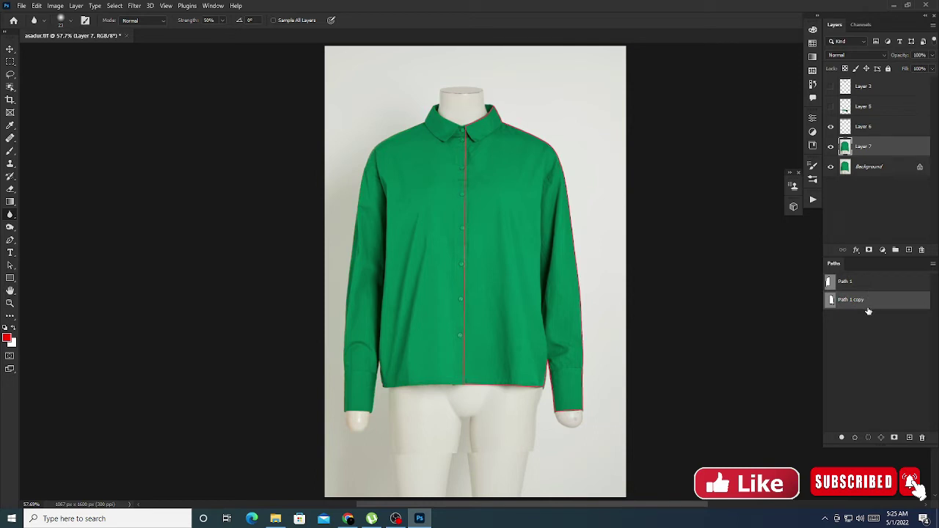
pyautogui.moveTo(869, 312); pyautogui.dragTo(923, 437)
pyautogui.click(878, 286)
pyautogui.moveTo(455, 132)
pyautogui.mouseDown()
pyautogui.moveTo(525, 262)
pyautogui.moveTo(457, 251)
pyautogui.mouseUp()
pyautogui.press('p')
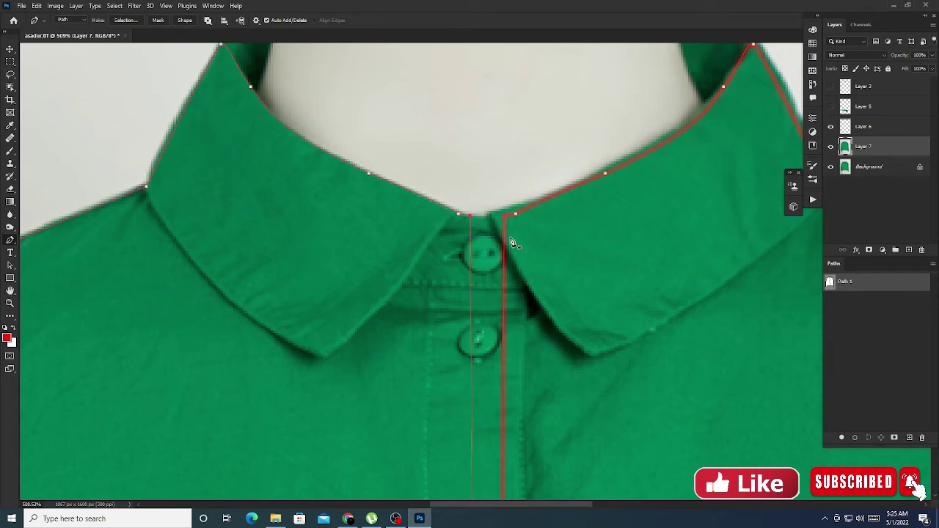
pyautogui.moveTo(900, 131); pyautogui.dragTo(923, 250)
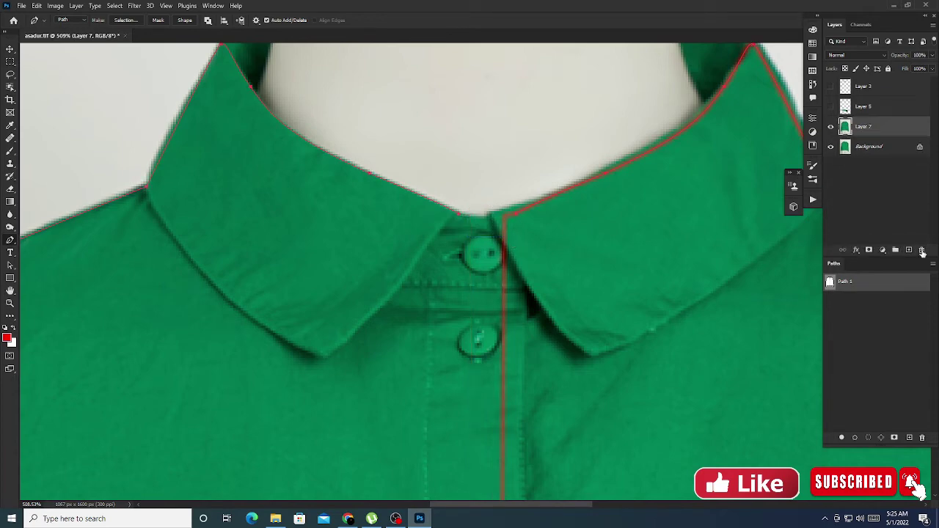
# Step: Clean up the anchor points along the hem section of Path 1
pyautogui.scroll(-3, 583, 247)
pyautogui.scroll(-3, 470, 152)
pyautogui.scroll(-5, 487, 357)
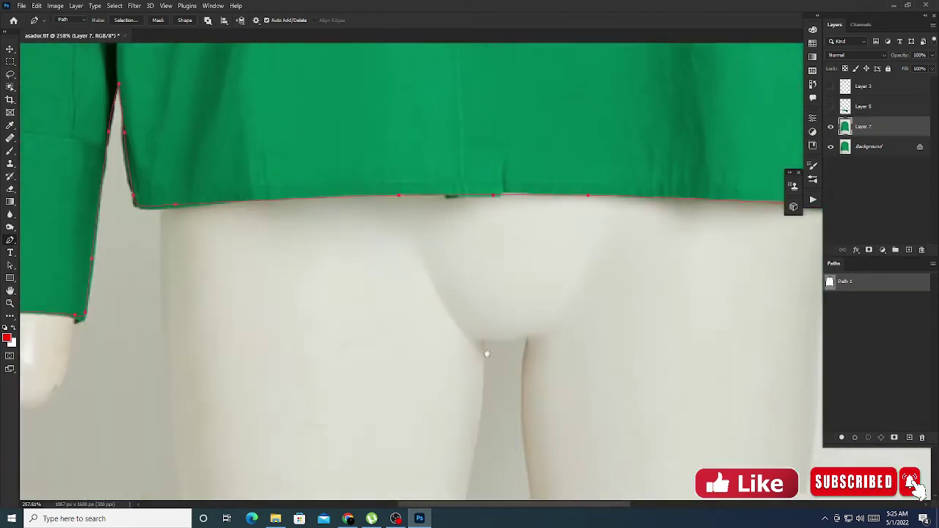
pyautogui.moveTo(478, 274)
pyautogui.mouseDown()
pyautogui.moveTo(503, 295)
pyautogui.moveTo(474, 217)
pyautogui.mouseUp()
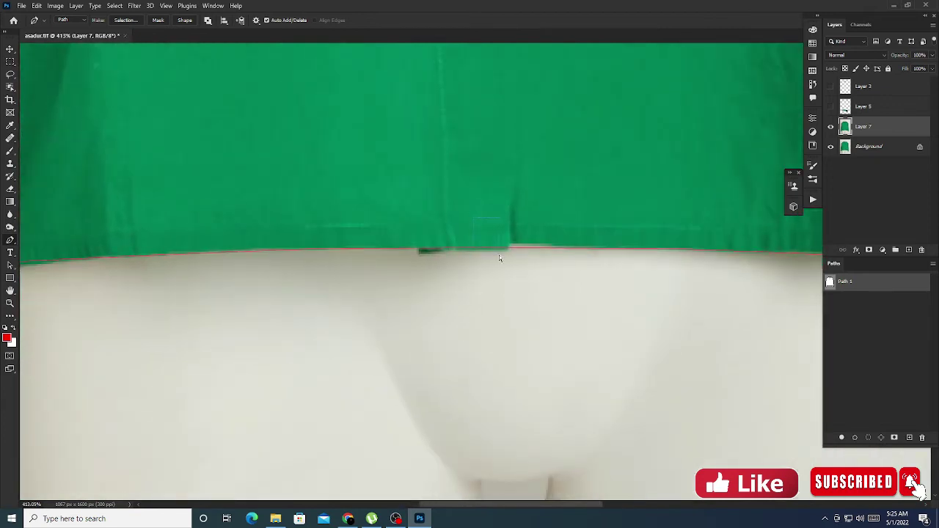
pyautogui.click(484, 250)
pyautogui.keyDown('ctrl'); pyautogui.click(522, 256); pyautogui.keyUp('ctrl')
pyautogui.keyDown('ctrl'); pyautogui.click(568, 251); pyautogui.keyUp('ctrl')
pyautogui.click(497, 248)
pyautogui.click(510, 246)
pyautogui.moveTo(461, 253); pyautogui.dragTo(496, 254)
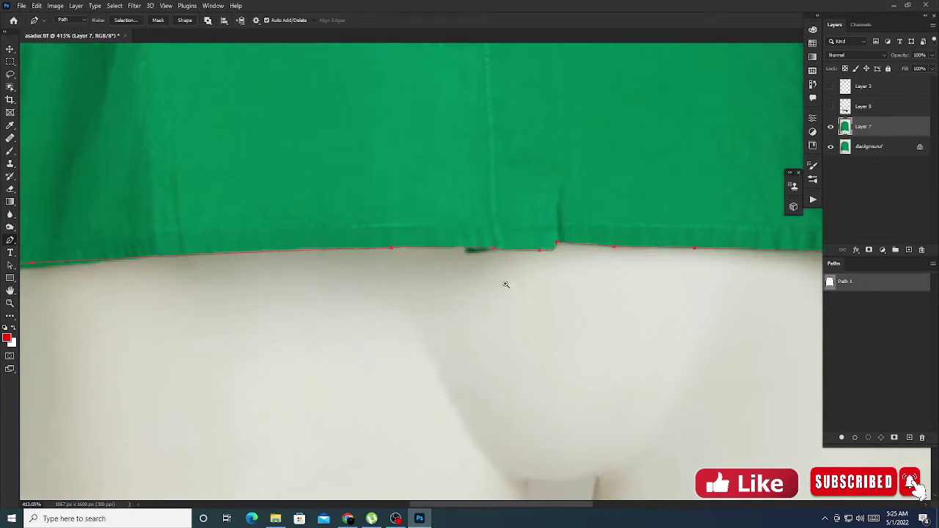
# Step: Close Path 1 at its starting anchor in the collar's centre
pyautogui.hotkey('ctrl', '0')
pyautogui.scroll(5, 450, 346)
pyautogui.scroll(5, 554, 371)
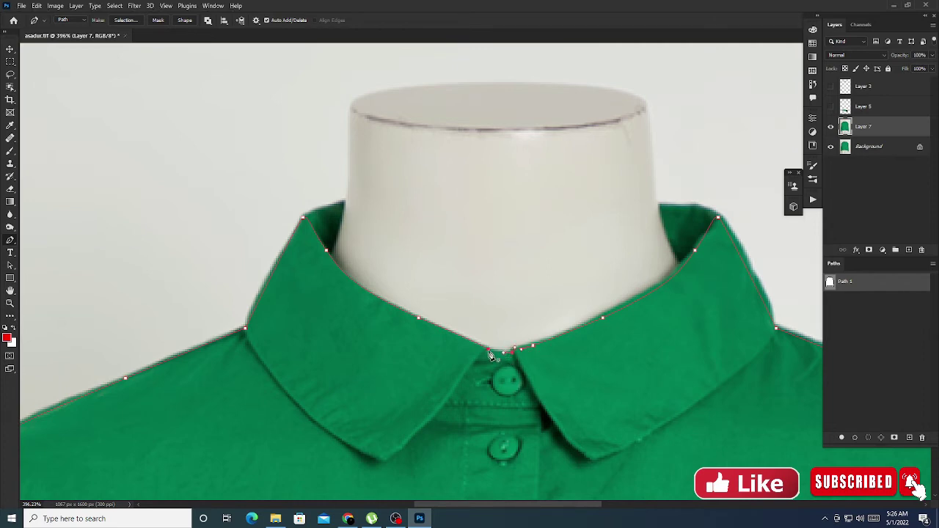
pyautogui.click(488, 349)
# Step: Mask Layer 7 to the Path 1 shirt outline over a new white-filled Layer 8
pyautogui.hotkey('ctrl', '0')
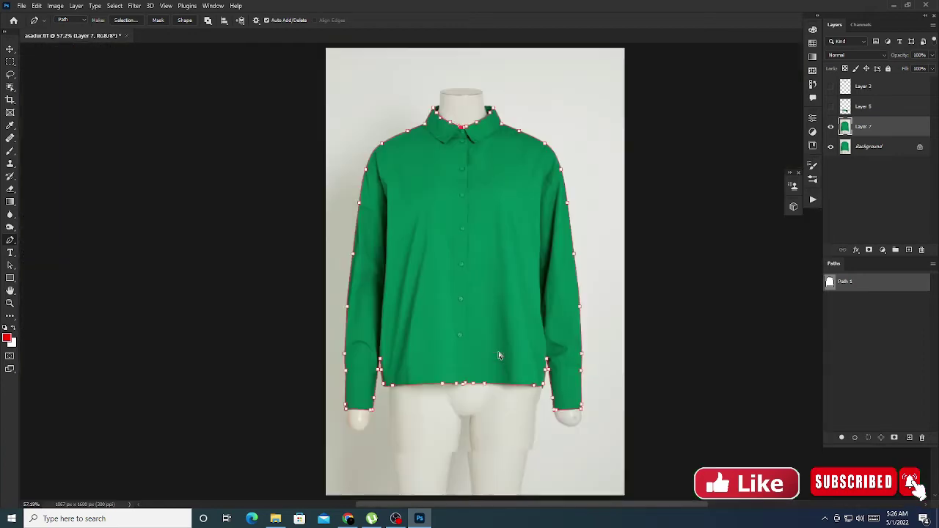
pyautogui.keyDown('ctrl'); pyautogui.click(830, 281); pyautogui.keyUp('ctrl')
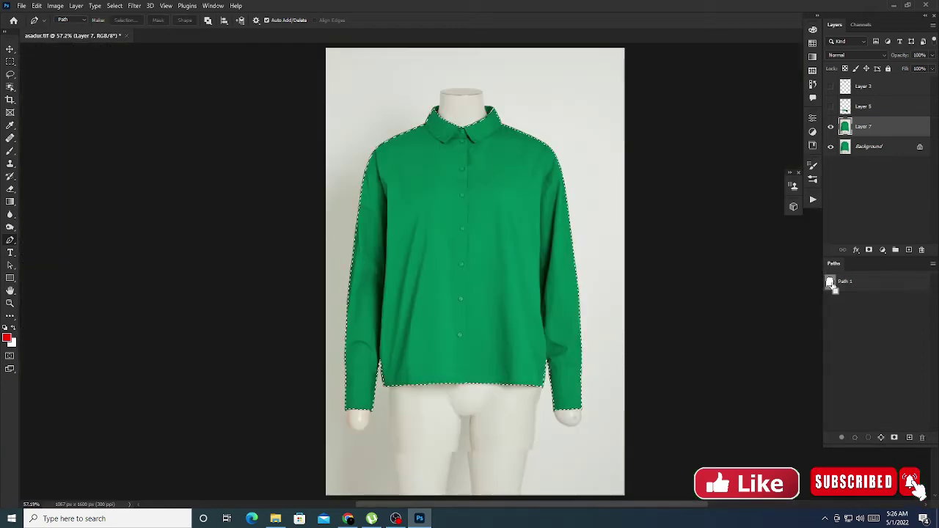
pyautogui.click(869, 250)
pyautogui.keyDown('ctrl'); pyautogui.click(908, 250); pyautogui.keyUp('ctrl')
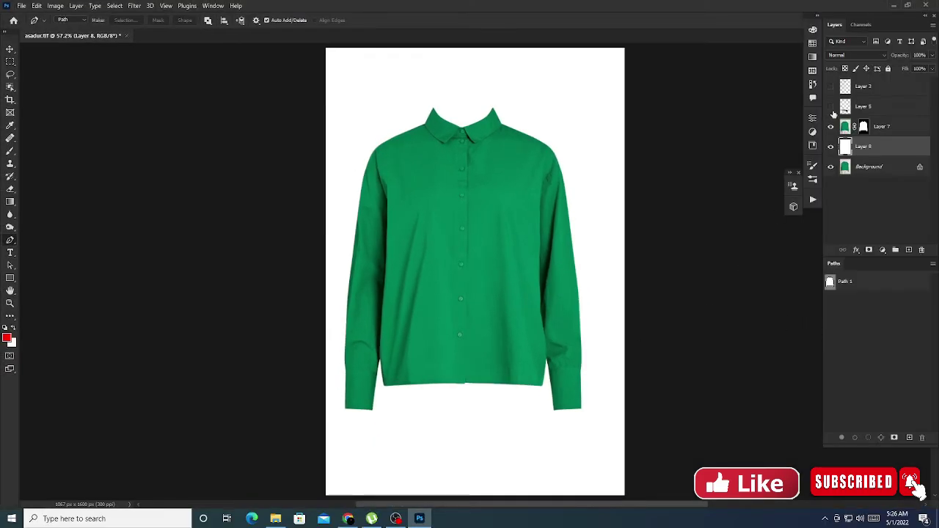
pyautogui.click(884, 127)
pyautogui.scroll(3, 621, 239)
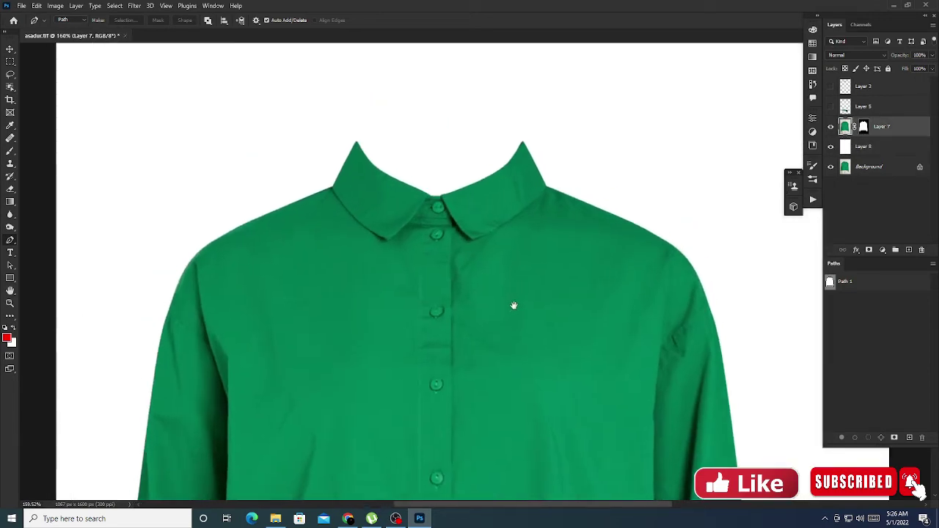
pyautogui.scroll(2, 514, 213)
pyautogui.hotkey('ctrl', '0')
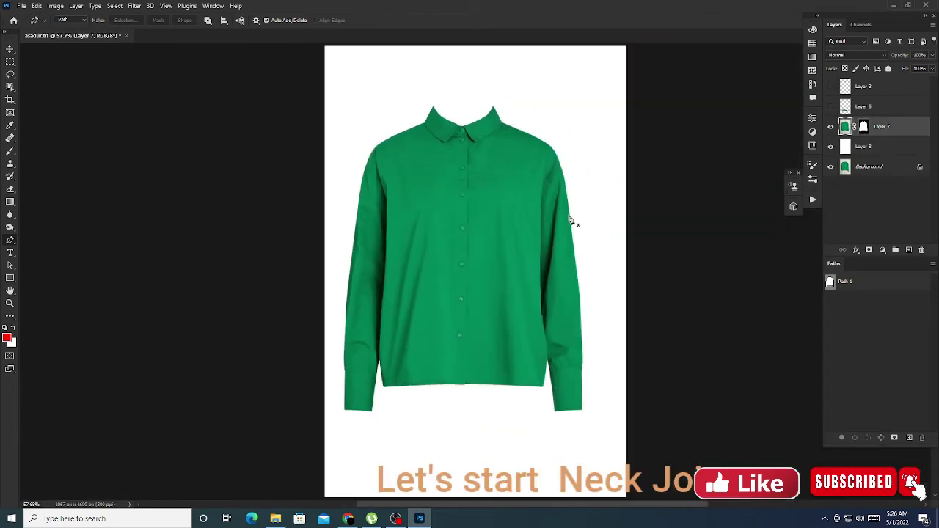
# Step: Make the inner-back Layer 5 visible and move it below the shirt's Layer 7
pyautogui.click(884, 110)
pyautogui.click(831, 108)
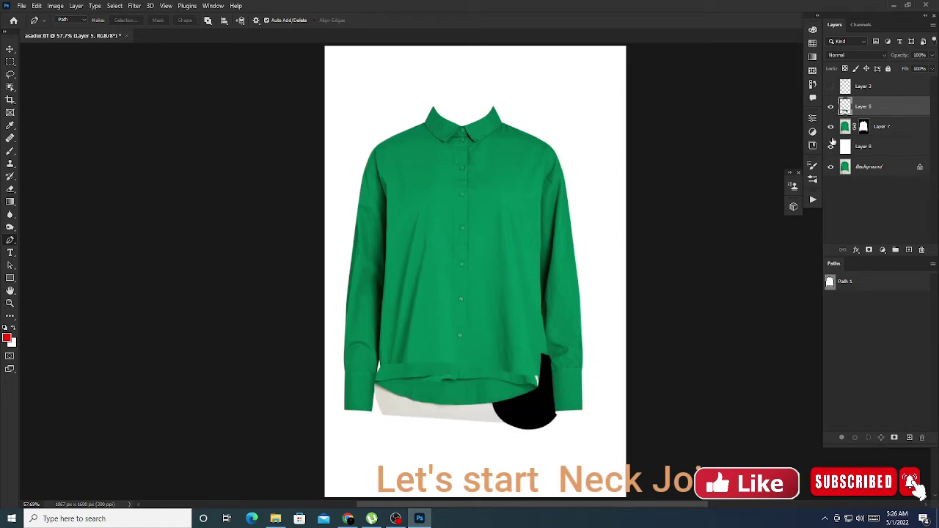
pyautogui.moveTo(909, 109); pyautogui.dragTo(906, 126)
pyautogui.scroll(2, 470, 444)
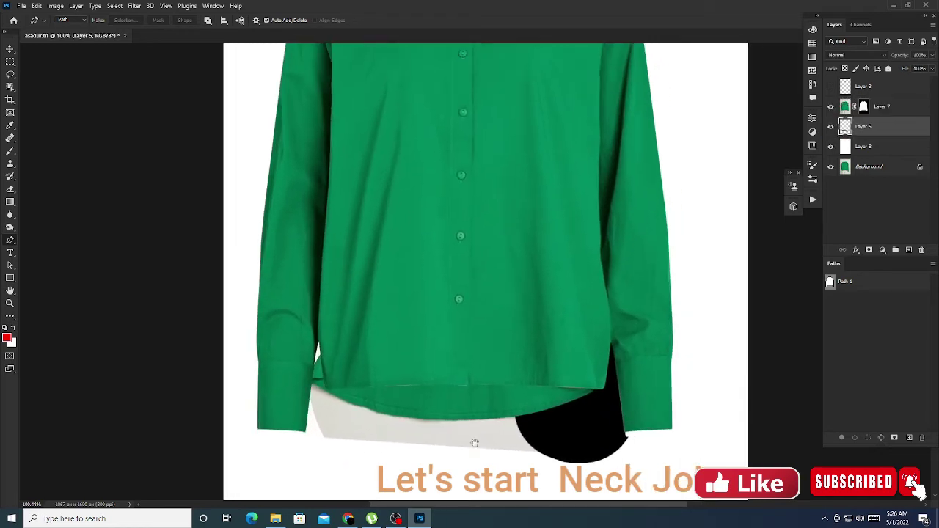
pyautogui.scroll(1, 463, 441)
pyautogui.scroll(1, 470, 440)
# Step: Shift the inner-back piece right and down, and rotate it about -1.2° around the hem corner
pyautogui.hotkey('ctrl', 't')
pyautogui.scroll(1, 411, 345)
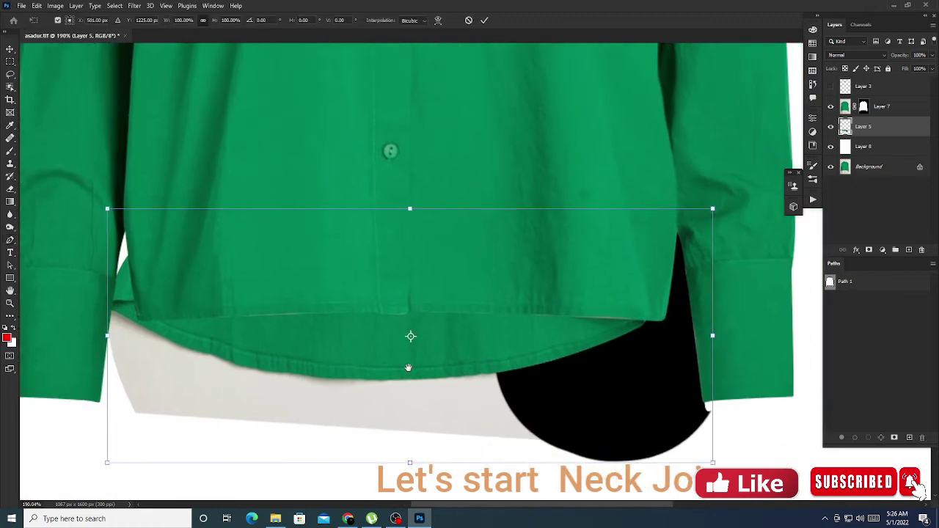
pyautogui.moveTo(378, 350); pyautogui.dragTo(402, 342)
pyautogui.press('Down')
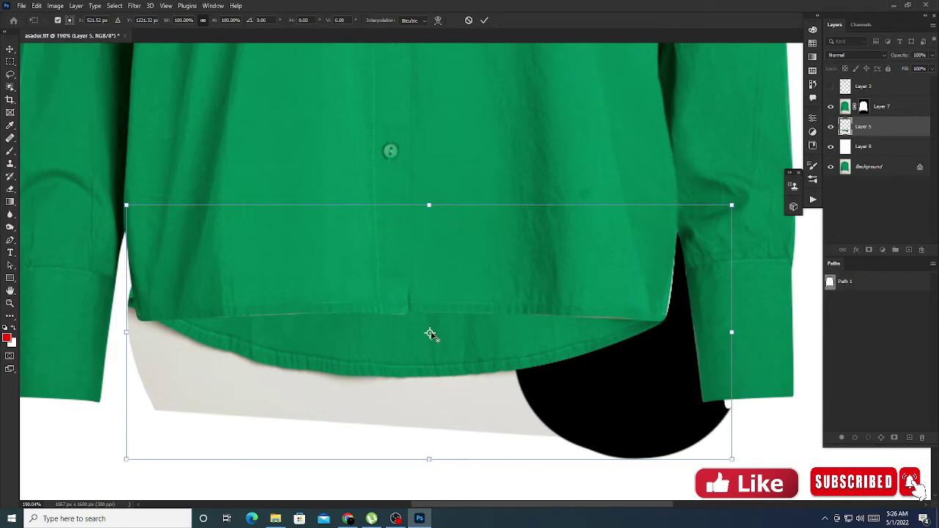
pyautogui.moveTo(430, 334); pyautogui.dragTo(663, 320)
pyautogui.moveTo(96, 191); pyautogui.dragTo(85, 200)
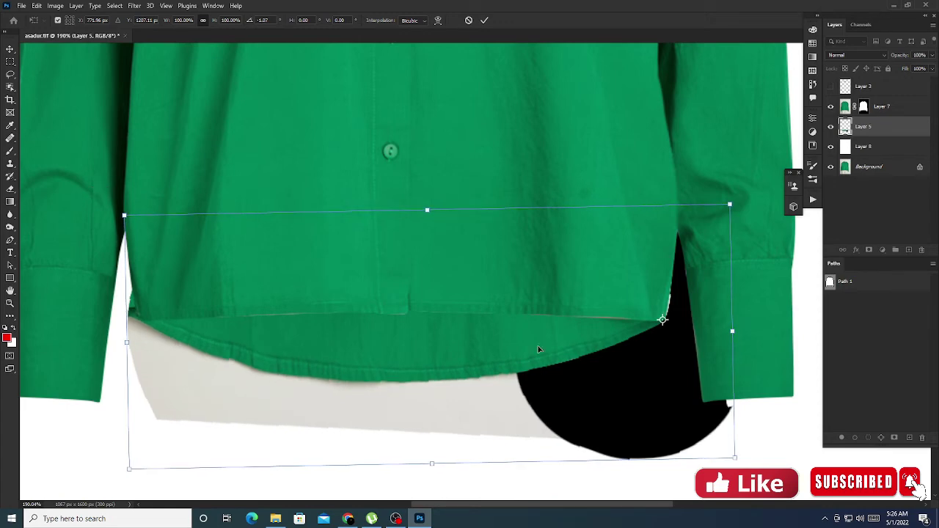
pyautogui.hotkey('ctrl', '0')
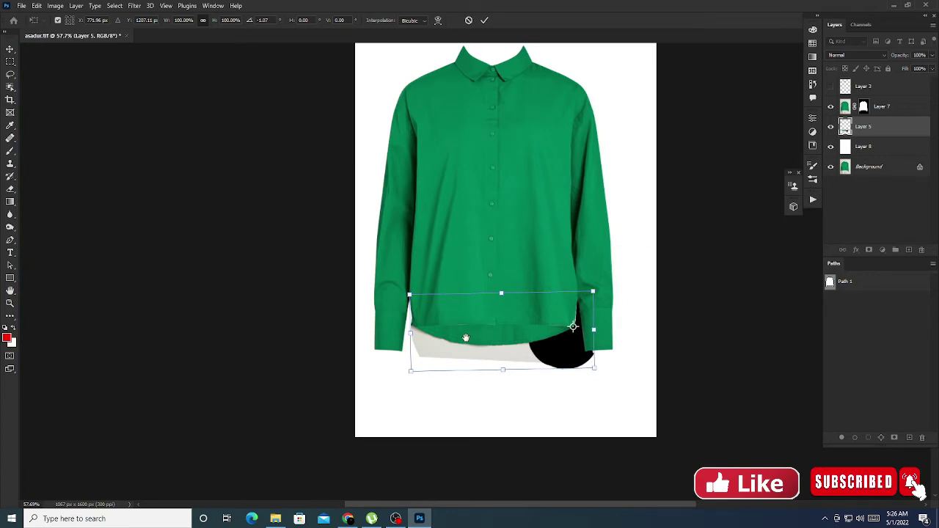
pyautogui.moveTo(487, 333); pyautogui.dragTo(484, 330)
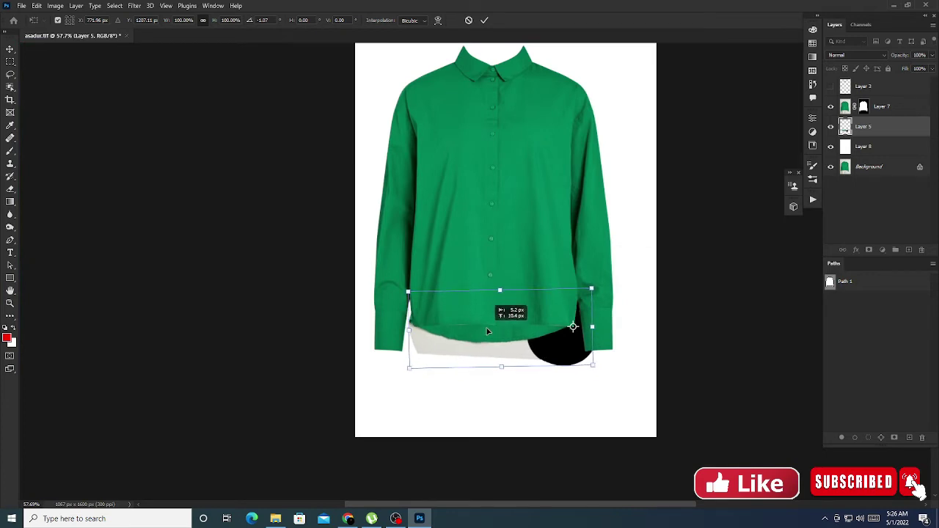
pyautogui.scroll(4, 466, 336)
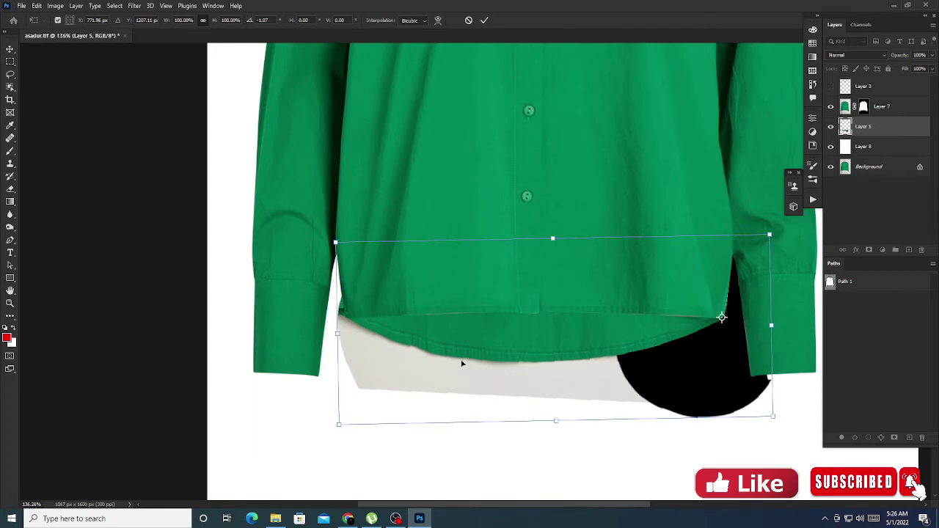
pyautogui.press('Return')
pyautogui.scroll(2, 587, 343)
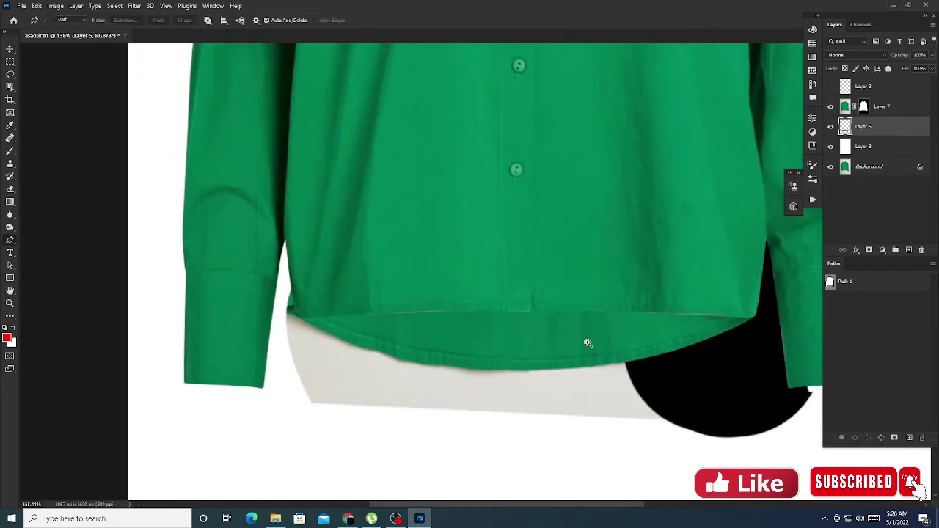
# Step: Pen-trace an outline from the yoke seam, around the hem corner and along the hem
pyautogui.hscroll(2, 586, 342)
pyautogui.hscroll(2, 545, 331)
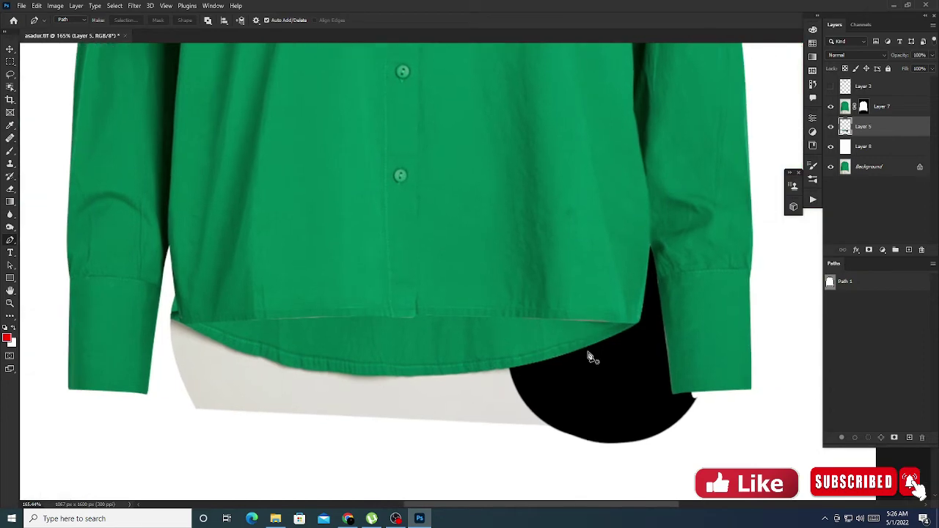
pyautogui.click(597, 265)
pyautogui.scroll(5, 597, 264)
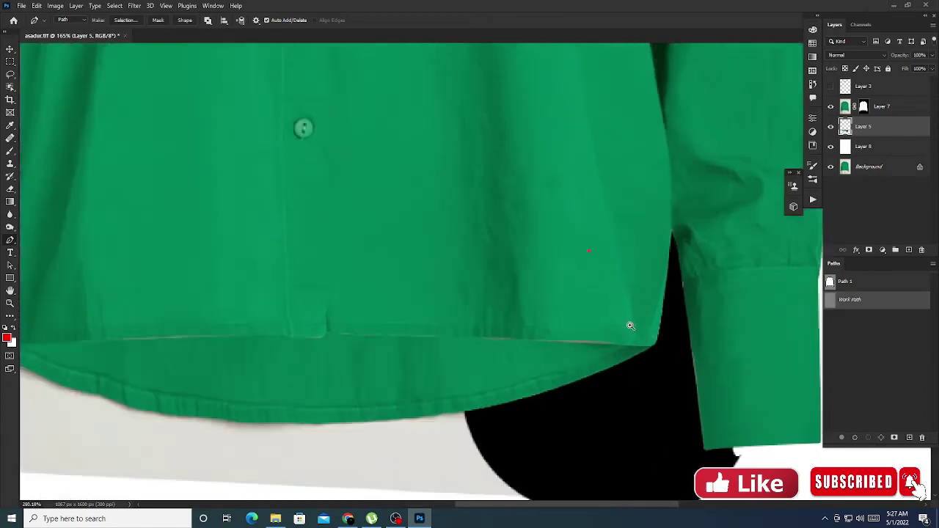
pyautogui.click(677, 368)
pyautogui.click(689, 382)
pyautogui.moveTo(629, 294); pyautogui.dragTo(661, 304)
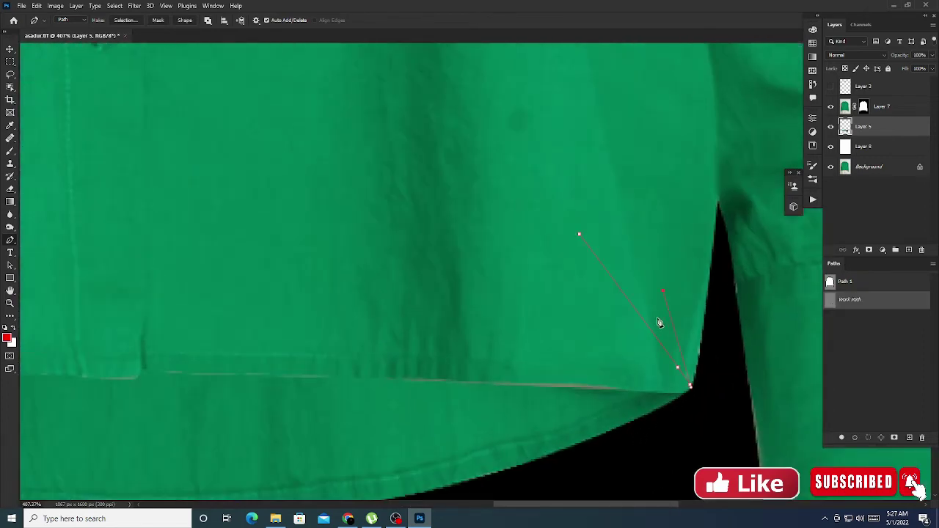
pyautogui.scroll(-3, 593, 340)
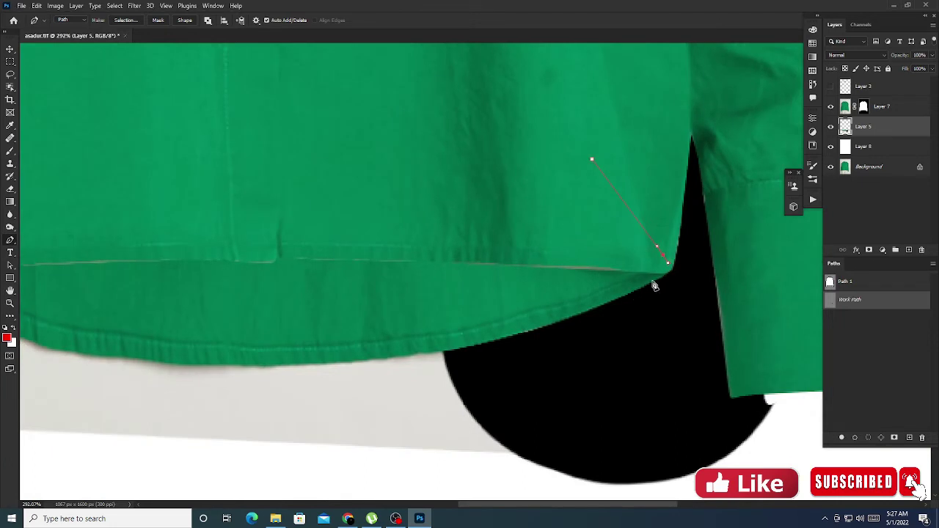
pyautogui.moveTo(666, 277); pyautogui.dragTo(629, 296)
pyautogui.moveTo(450, 355)
pyautogui.mouseDown()
pyautogui.moveTo(520, 304)
pyautogui.moveTo(347, 320)
pyautogui.mouseUp()
pyautogui.moveTo(231, 316); pyautogui.dragTo(394, 325)
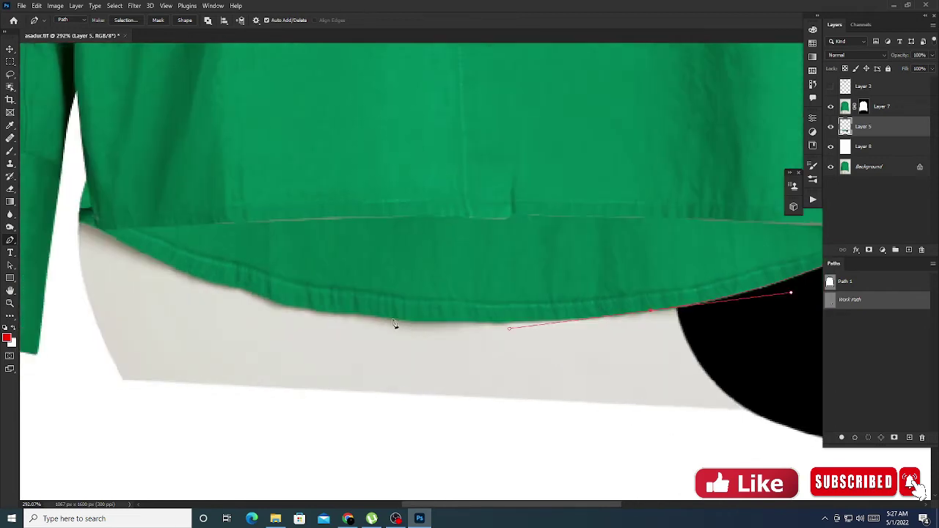
pyautogui.moveTo(327, 311); pyautogui.dragTo(289, 307)
pyautogui.moveTo(223, 278); pyautogui.dragTo(319, 339)
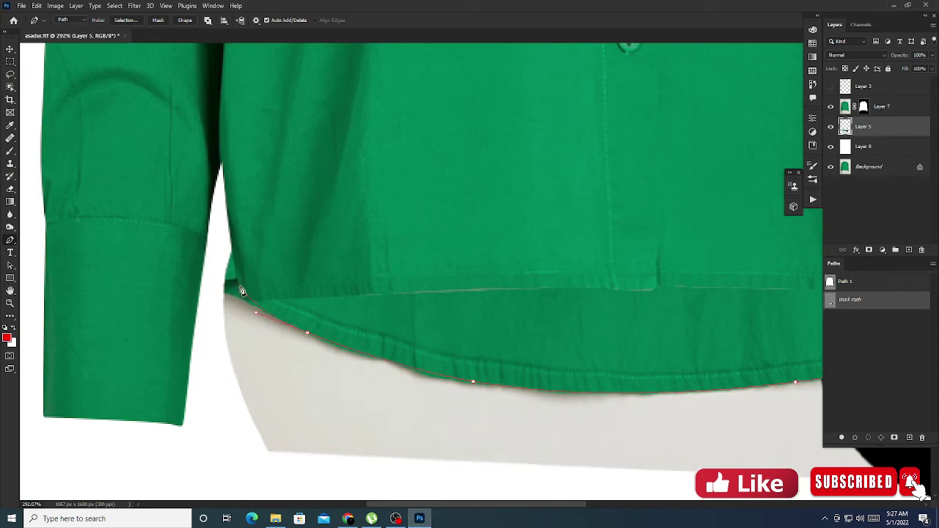
pyautogui.moveTo(246, 300); pyautogui.dragTo(234, 277)
# Step: Continue the outline along the yoke seam and close it at the first anchor
pyautogui.click(360, 245)
pyautogui.click(626, 233)
pyautogui.hscroll(5, 669, 240)
pyautogui.click(534, 251)
pyautogui.click(615, 251)
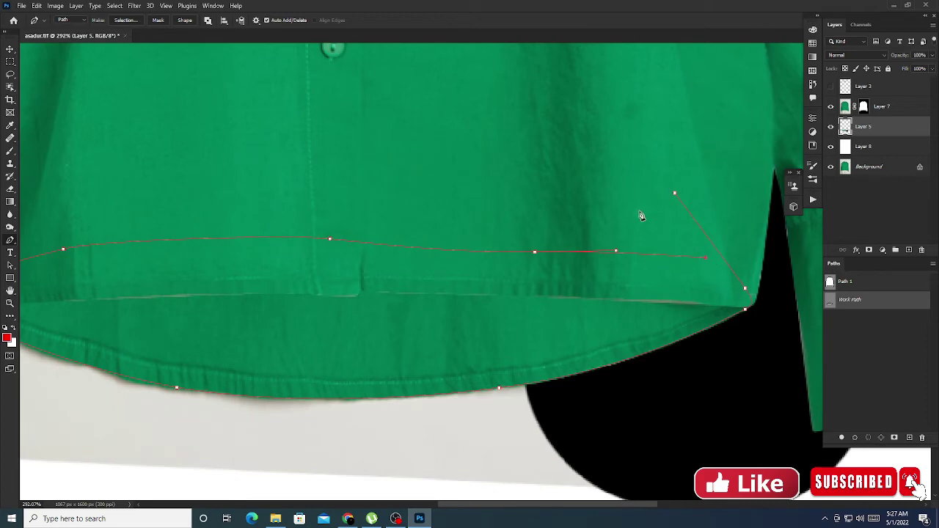
pyautogui.click(675, 193)
# Step: Feather the outline selection 0.5 px, invert it and delete the inner back outside the hem
pyautogui.hotkey('ctrl', 'Return')
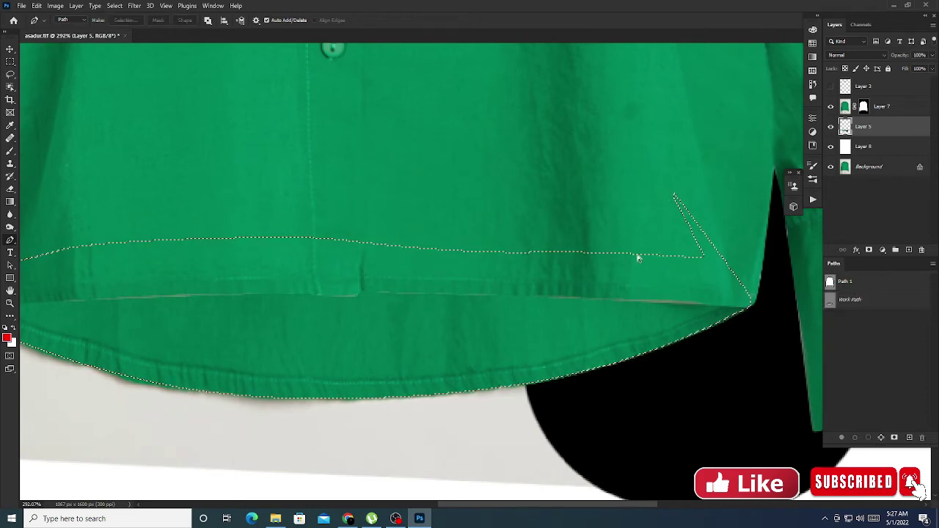
pyautogui.scroll(-5, 610, 268)
pyautogui.hotkey('shift', 'F6')
pyautogui.press('Return')
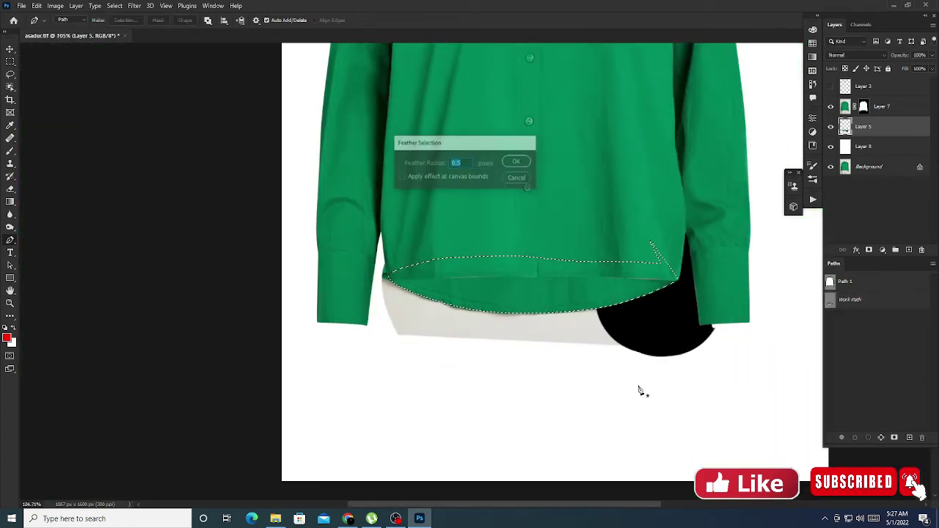
pyautogui.hotkey('ctrl', 'shift', 'i')
pyautogui.press('Delete')
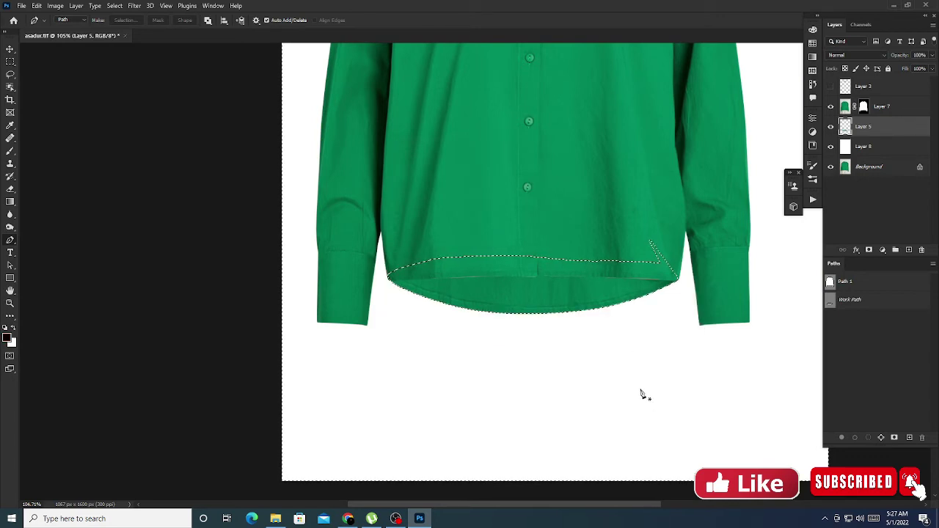
pyautogui.hotkey('ctrl', 'd')
# Step: Make the collar piece layer visible and move it below the shirt layer
pyautogui.scroll(5, 470, 220)
pyautogui.scroll(3, 478, 193)
pyautogui.scroll(3, 478, 193)
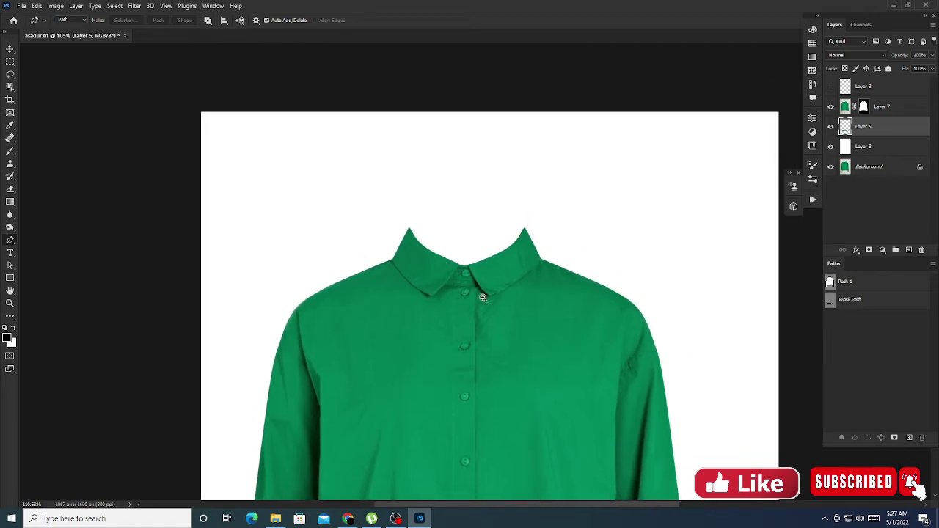
pyautogui.scroll(3, 483, 294)
pyautogui.click(892, 87)
pyautogui.click(831, 85)
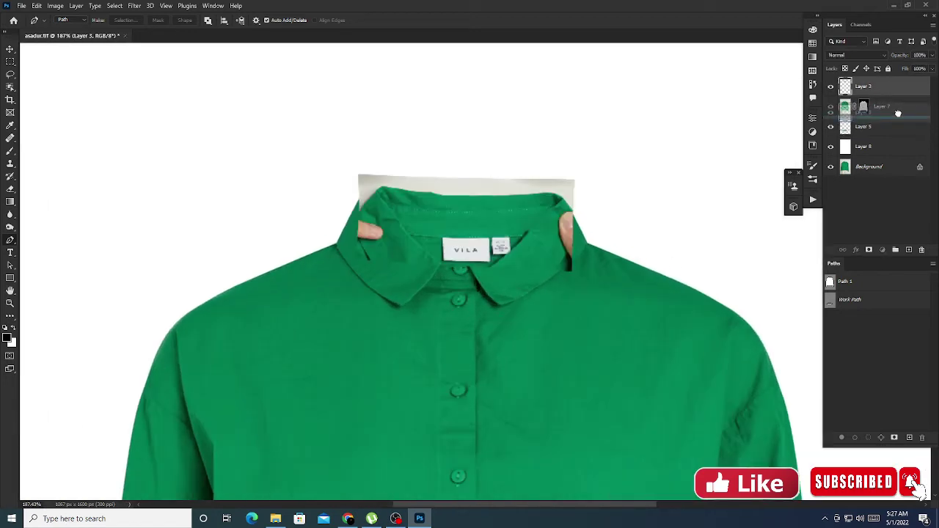
pyautogui.moveTo(867, 86); pyautogui.dragTo(867, 112)
pyautogui.scroll(2, 494, 196)
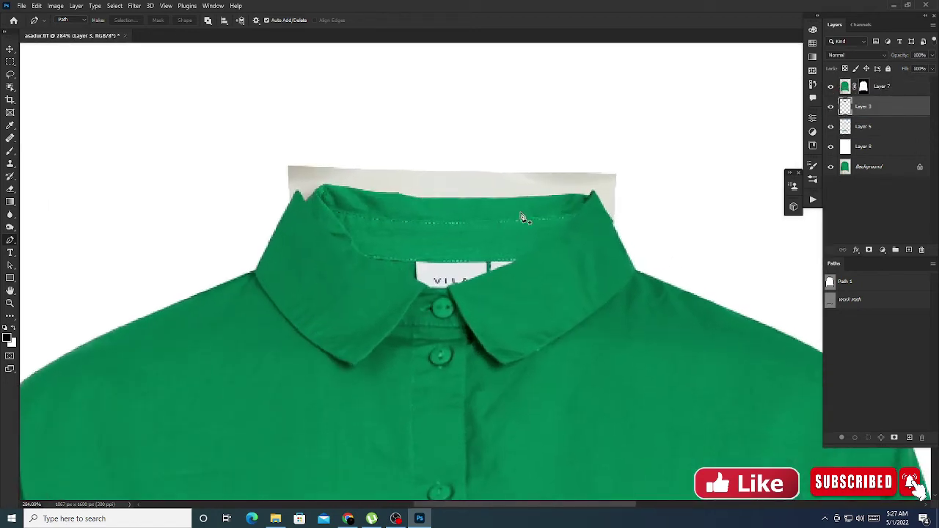
# Step: Move the collar piece down about 36 px and enlarge it slightly
pyautogui.hotkey('ctrl', 't')
pyautogui.moveTo(463, 199)
pyautogui.mouseDown()
pyautogui.moveTo(467, 226)
pyautogui.moveTo(458, 224)
pyautogui.moveTo(470, 227)
pyautogui.mouseUp()
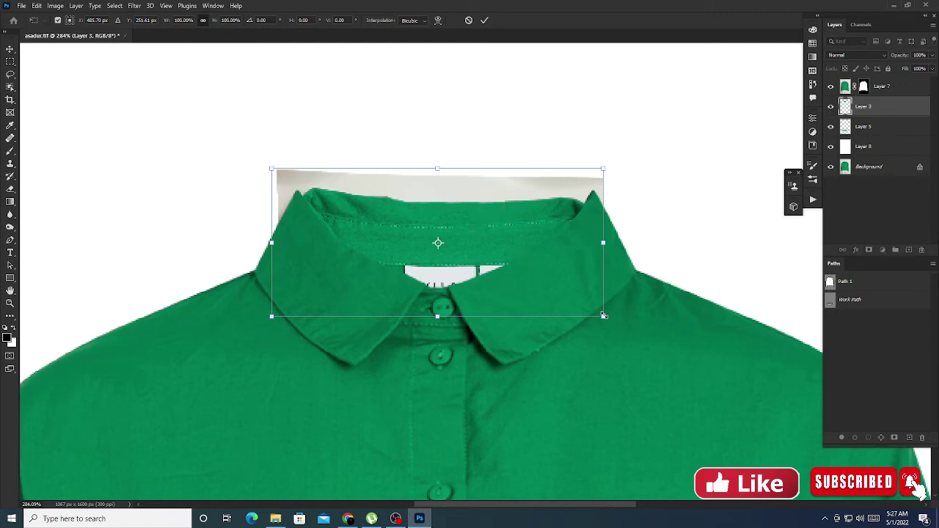
pyautogui.moveTo(603, 315); pyautogui.dragTo(617, 326)
pyautogui.moveTo(439, 254); pyautogui.dragTo(436, 257)
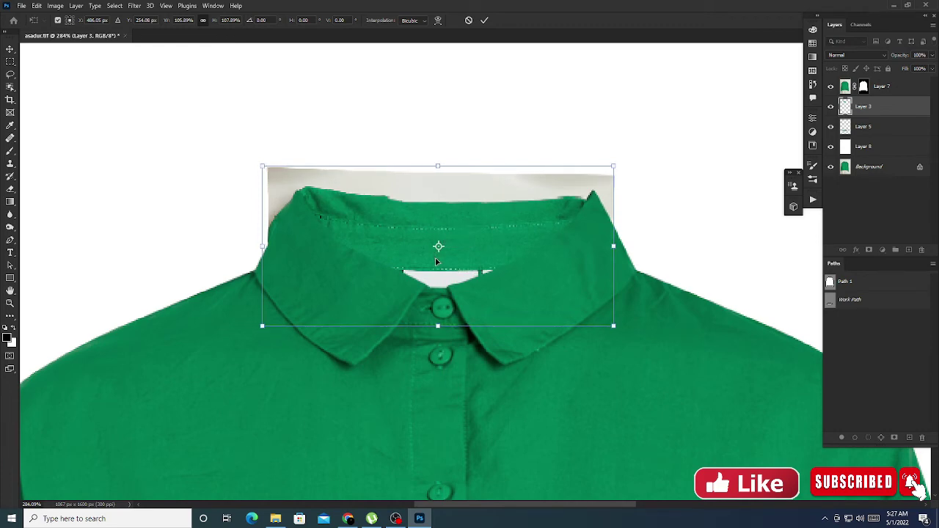
pyautogui.press('Return')
pyautogui.press('p')
# Step: Convert Layer 3 to a Smart Object and warp its top corners outward behind the collar
pyautogui.rightClick(884, 117)
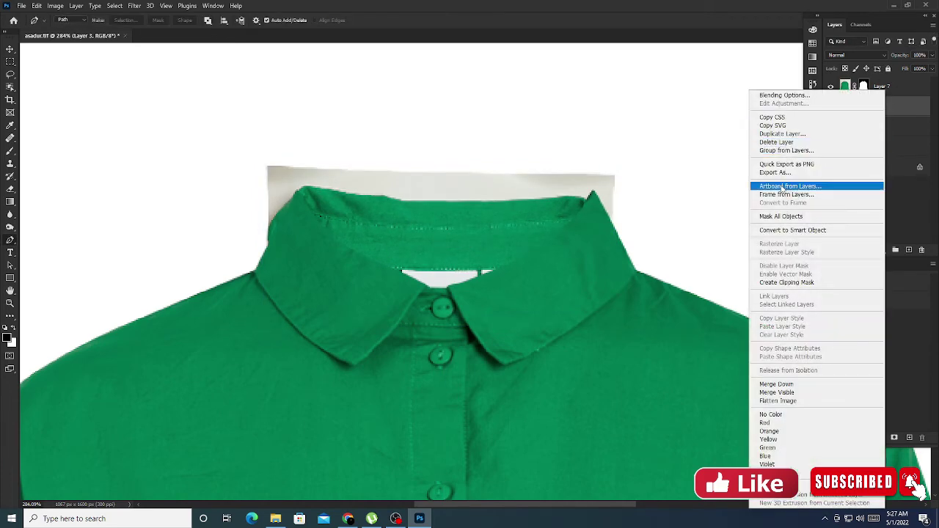
pyautogui.click(793, 229)
pyautogui.hotkey('ctrl', 't')
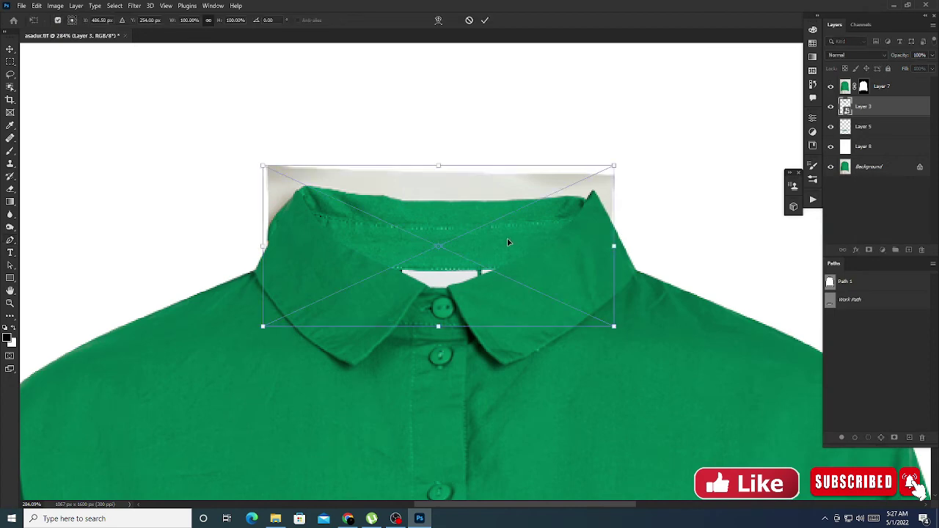
pyautogui.click(438, 19)
pyautogui.moveTo(617, 170); pyautogui.dragTo(640, 148)
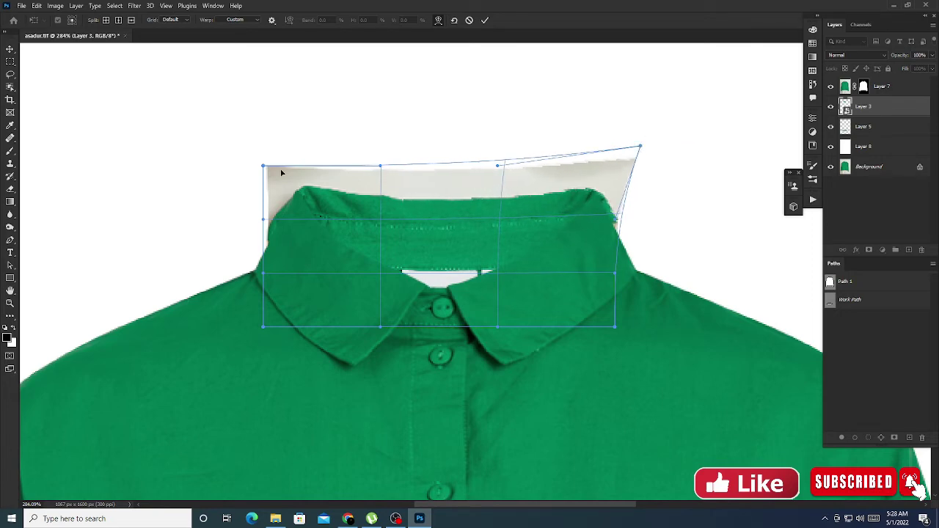
pyautogui.moveTo(264, 167); pyautogui.dragTo(252, 171)
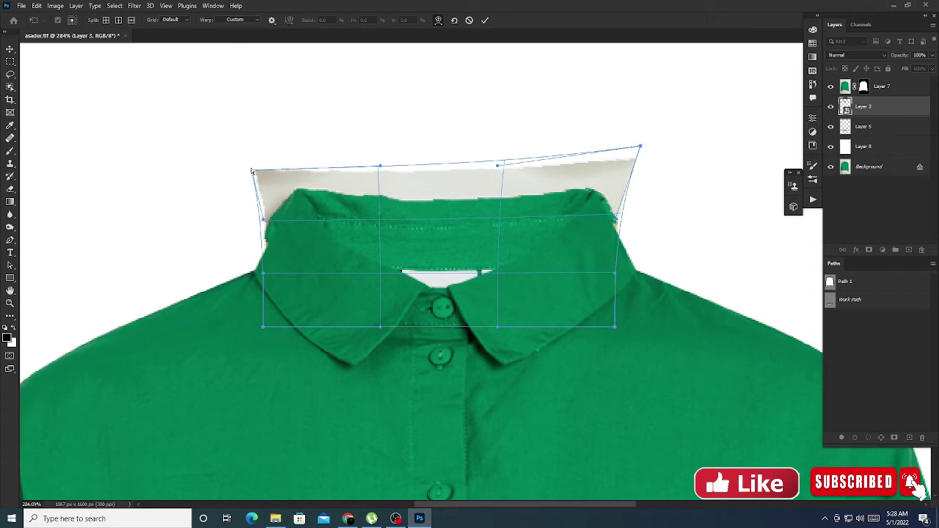
pyautogui.moveTo(252, 171); pyautogui.dragTo(253, 177)
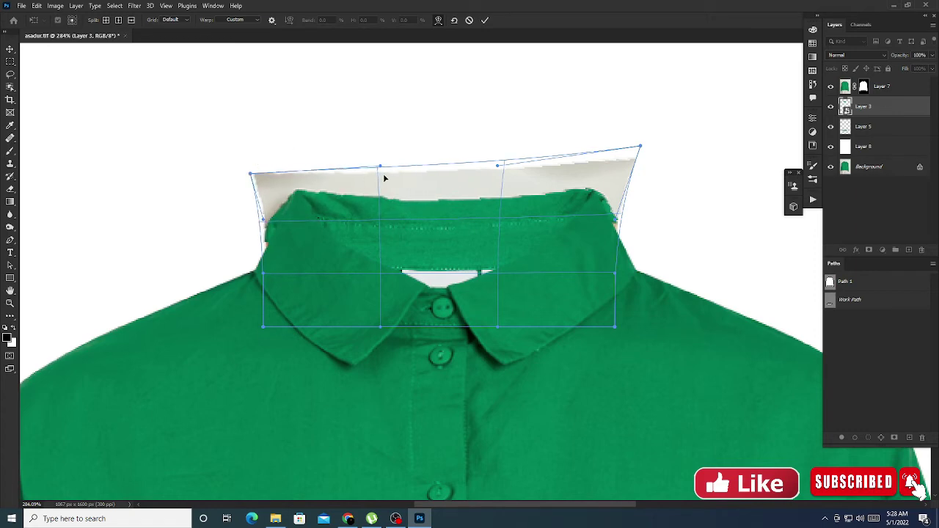
pyautogui.press('Return')
# Step: Trace a closed Pen path around the front collar
pyautogui.press('p')
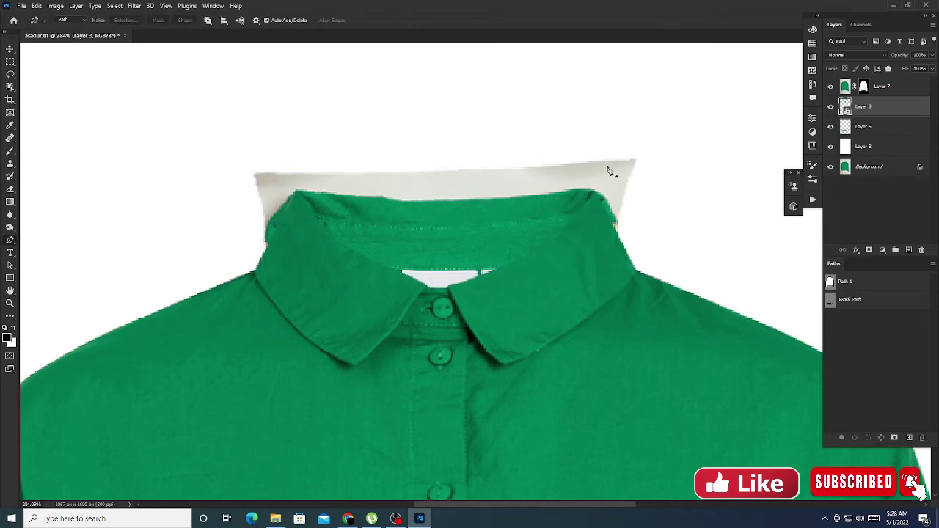
pyautogui.scroll(2, 263, 191)
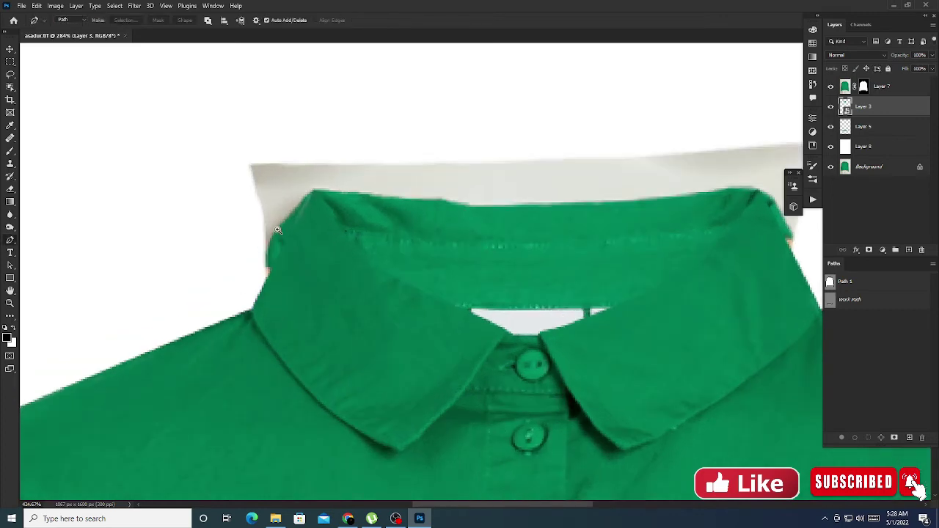
pyautogui.click(277, 279)
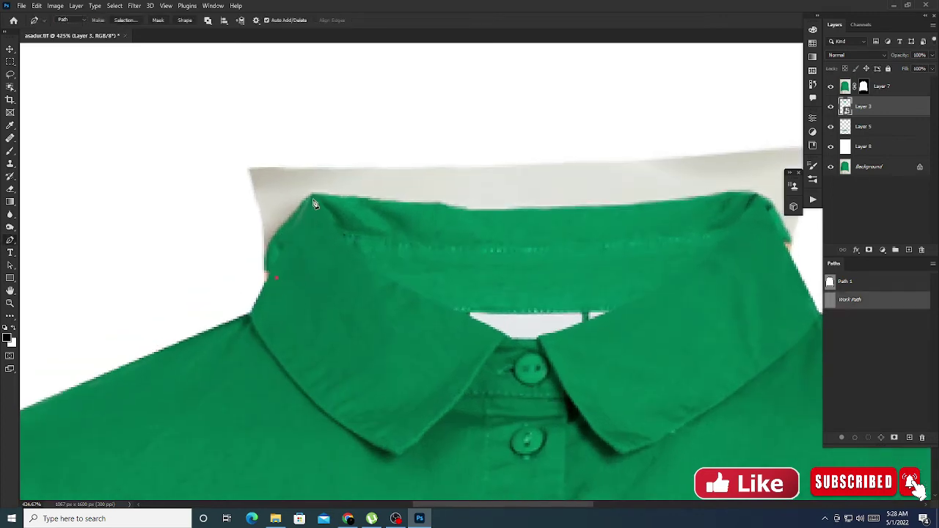
pyautogui.moveTo(328, 196); pyautogui.dragTo(380, 200)
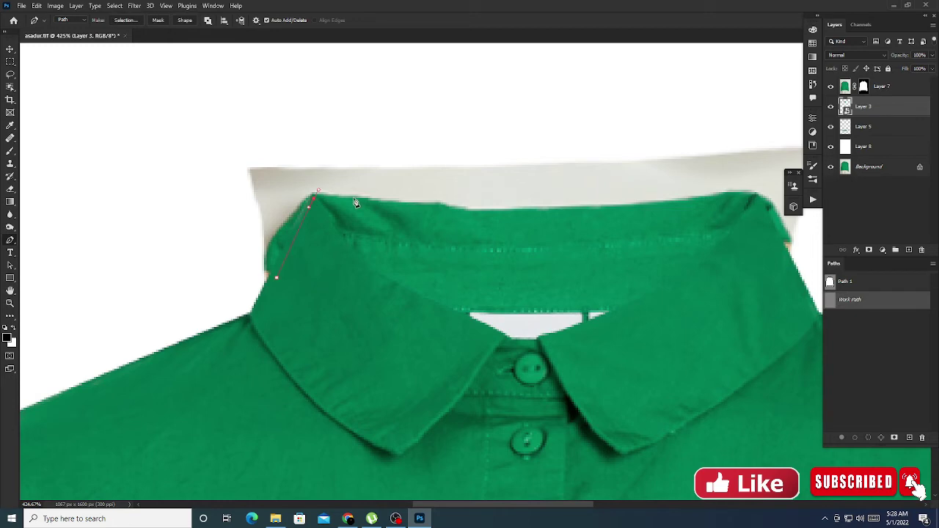
pyautogui.click(309, 206)
pyautogui.moveTo(358, 205); pyautogui.dragTo(200, 167)
pyautogui.moveTo(302, 167); pyautogui.dragTo(422, 166)
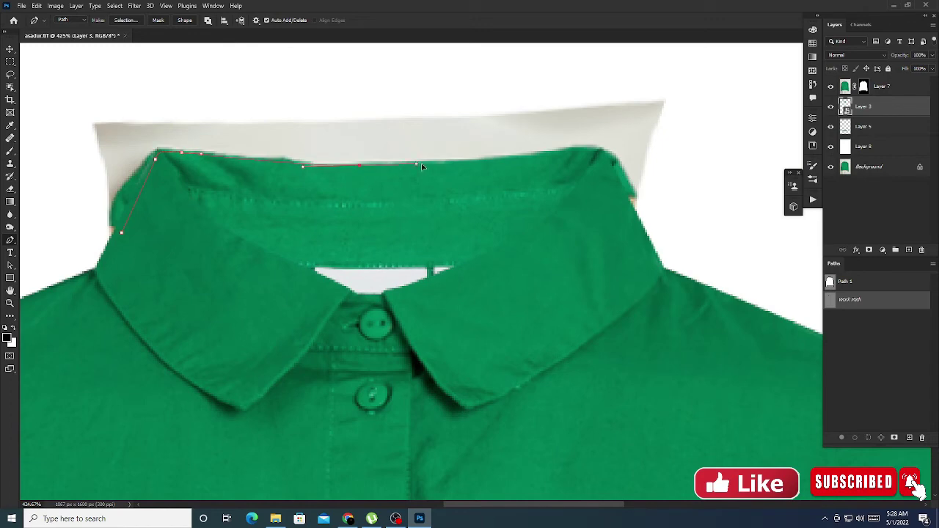
pyautogui.moveTo(577, 151); pyautogui.dragTo(591, 151)
pyautogui.click(608, 153)
pyautogui.click(566, 316)
pyautogui.click(412, 380)
pyautogui.click(176, 357)
pyautogui.click(129, 267)
# Step: Feather the collar selection, invert it and apply it as Layer 3's mask
pyautogui.hotkey('ctrl', 'Return')
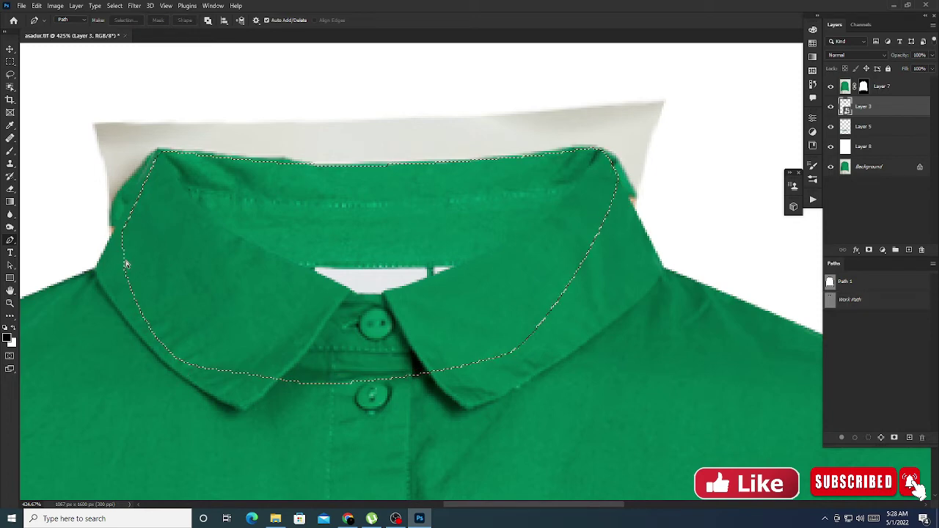
pyautogui.hotkey('shift', 'F6')
pyautogui.press('Return')
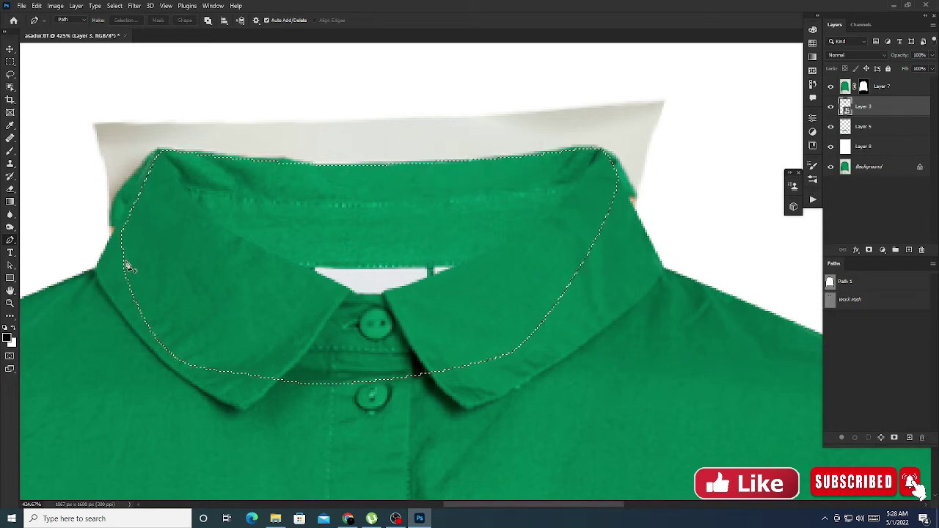
pyautogui.keyDown('alt'); pyautogui.click(883, 249); pyautogui.keyUp('alt')
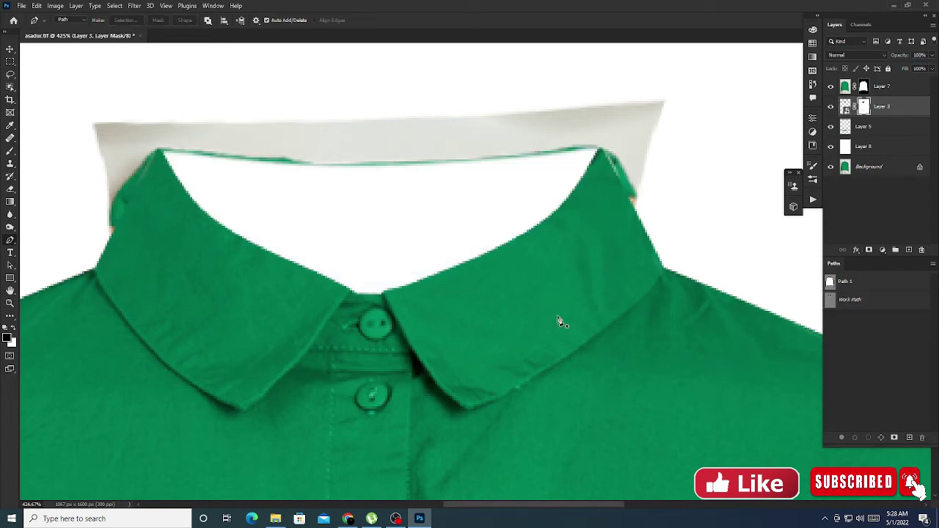
pyautogui.hotkey('ctrl', 'z')
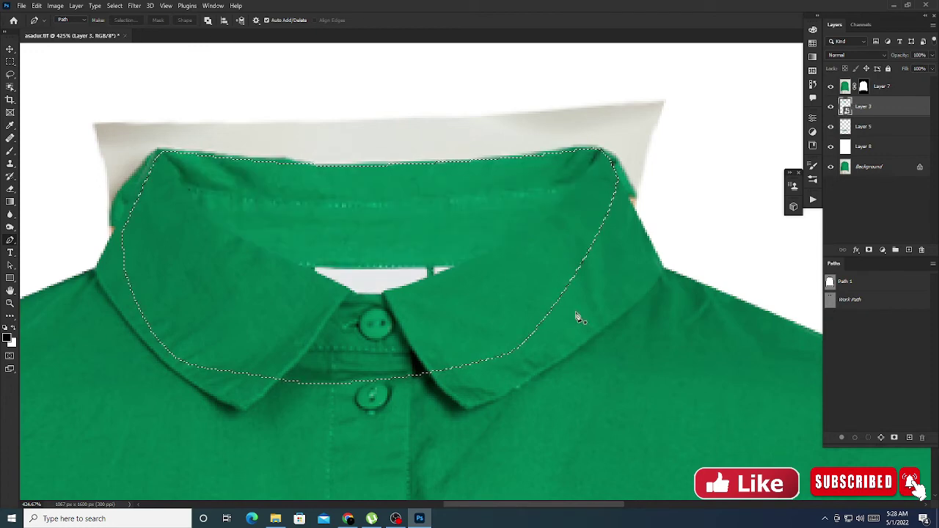
pyautogui.scroll(-8, 577, 317)
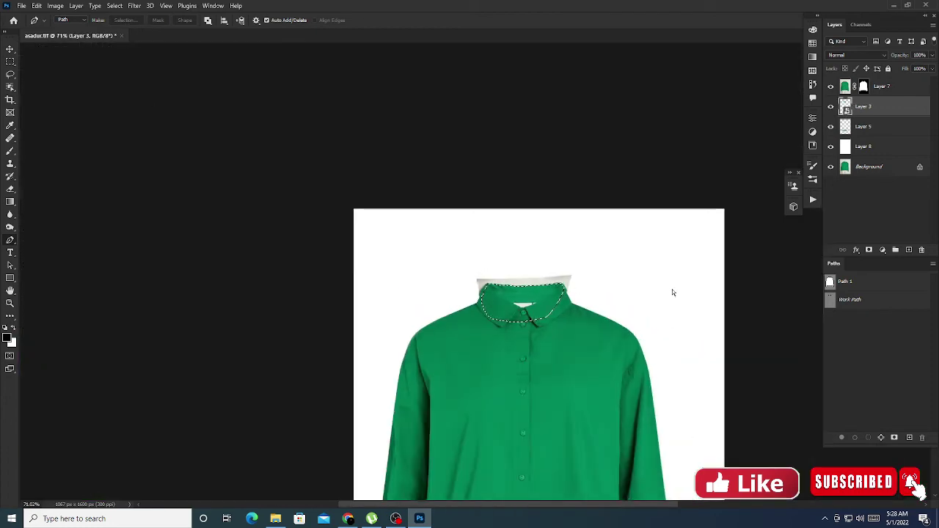
pyautogui.hotkey('ctrl', 'shift', 'i')
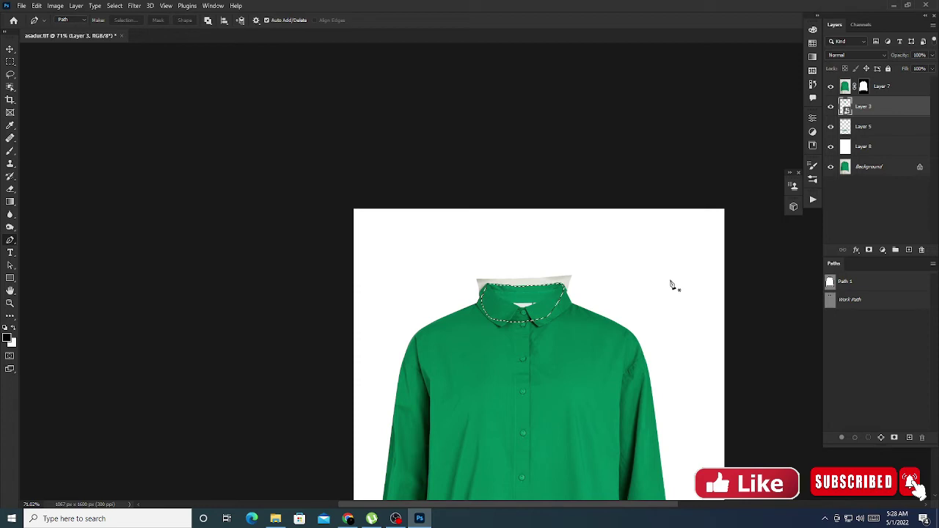
pyautogui.click(869, 250)
pyautogui.scroll(5, 547, 314)
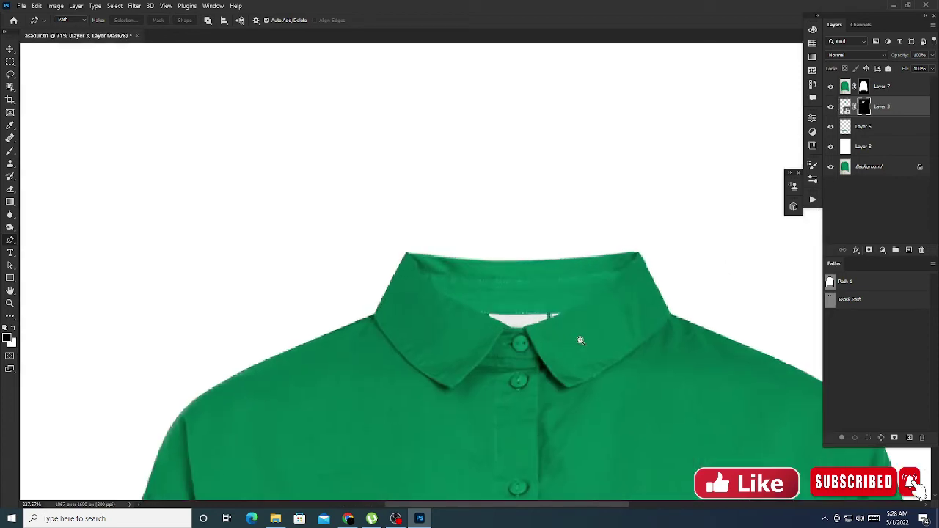
pyautogui.scroll(3, 455, 279)
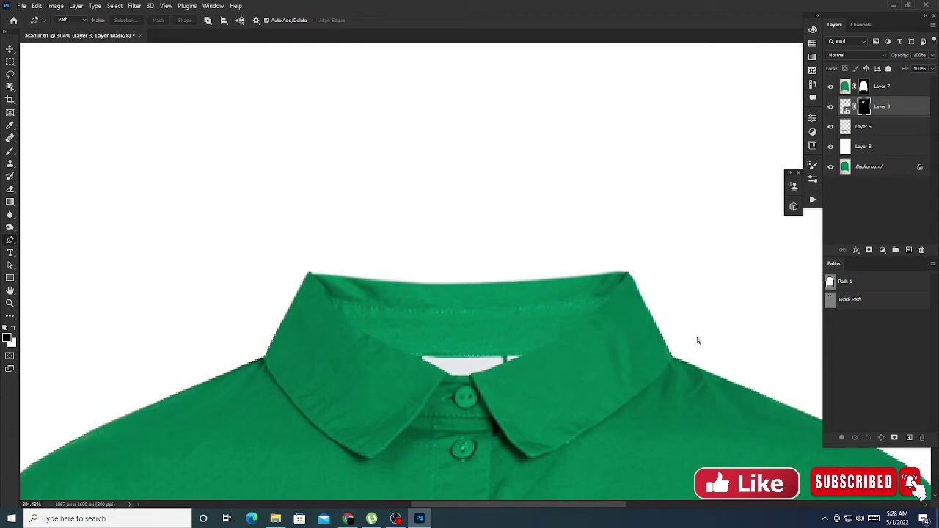
# Step: Dismiss the warp warning alert
pyautogui.click(472, 209)
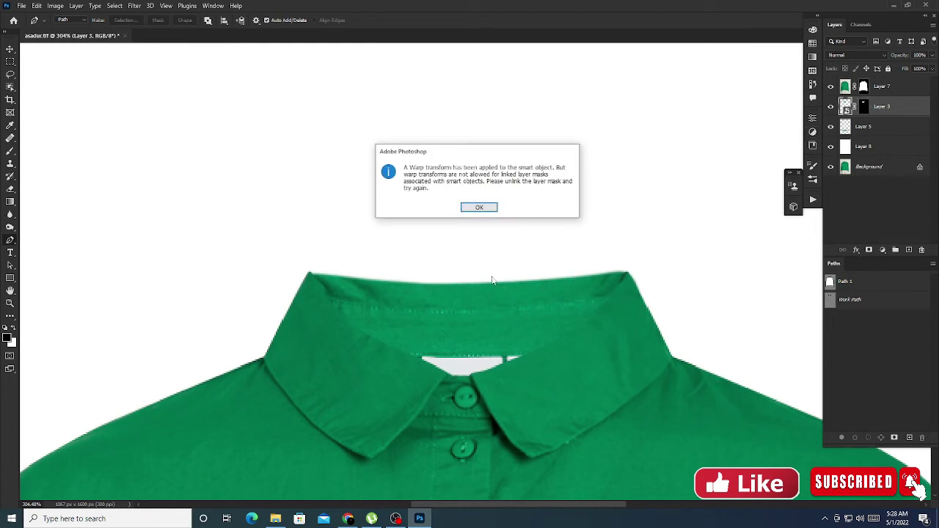
pyautogui.click(482, 207)
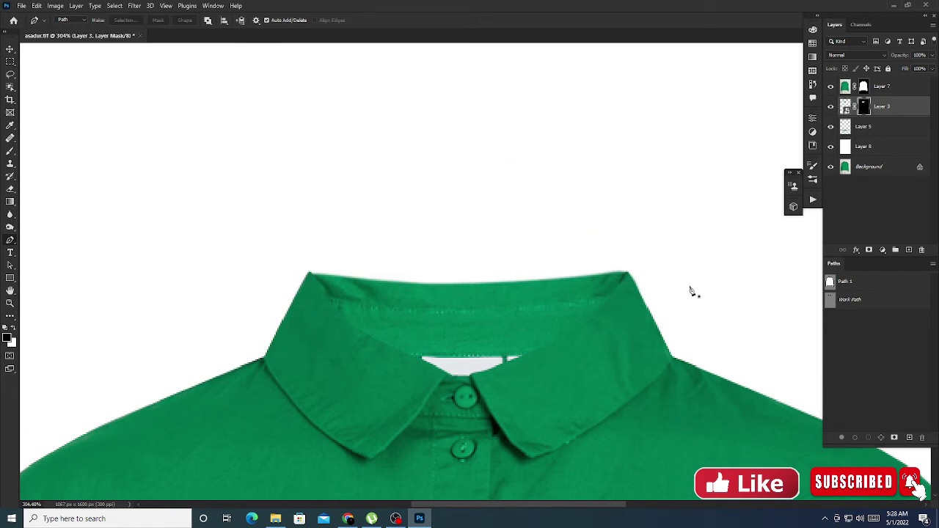
pyautogui.moveTo(601, 363); pyautogui.dragTo(589, 293)
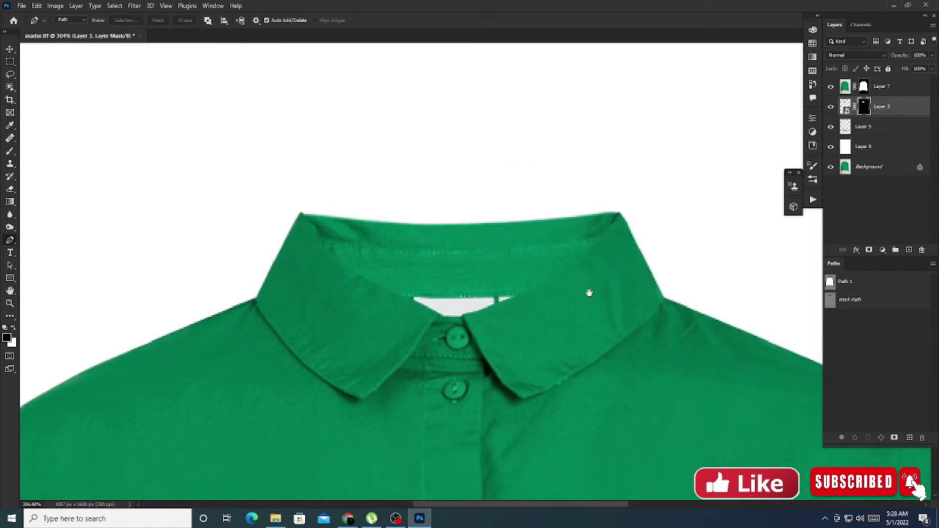
# Step: Paint black on Layer 7's mask with a 6 px brush to hide the collar-corner bump
pyautogui.click(865, 87)
pyautogui.press('b')
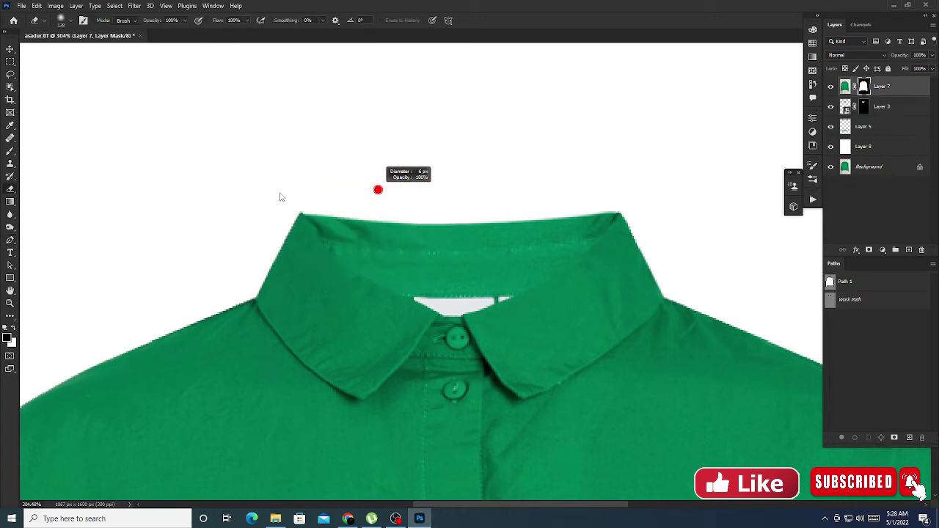
pyautogui.scroll(2, 315, 215)
pyautogui.scroll(2, 327, 216)
pyautogui.moveTo(307, 224); pyautogui.dragTo(331, 215)
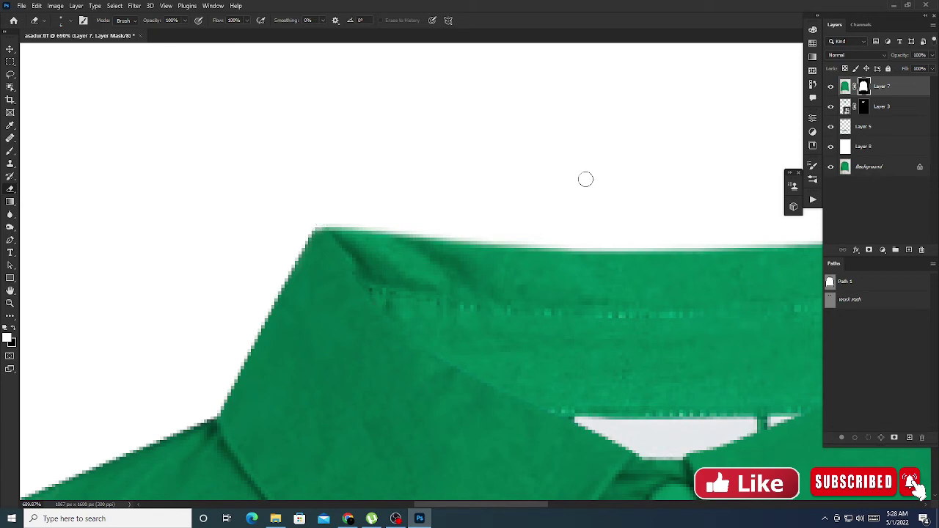
pyautogui.moveTo(585, 179); pyautogui.dragTo(470, 213)
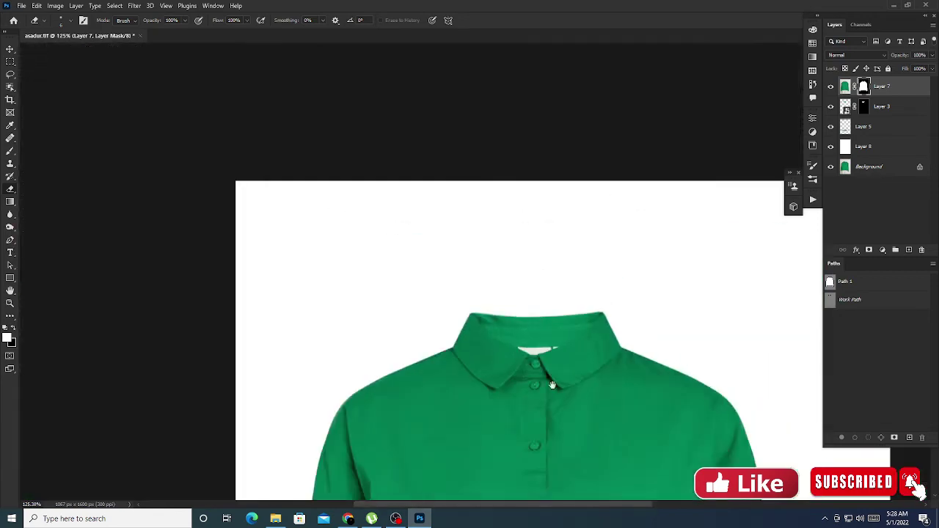
pyautogui.scroll(-5, 593, 333)
pyautogui.scroll(-2, 479, 261)
pyautogui.scroll(2, 477, 240)
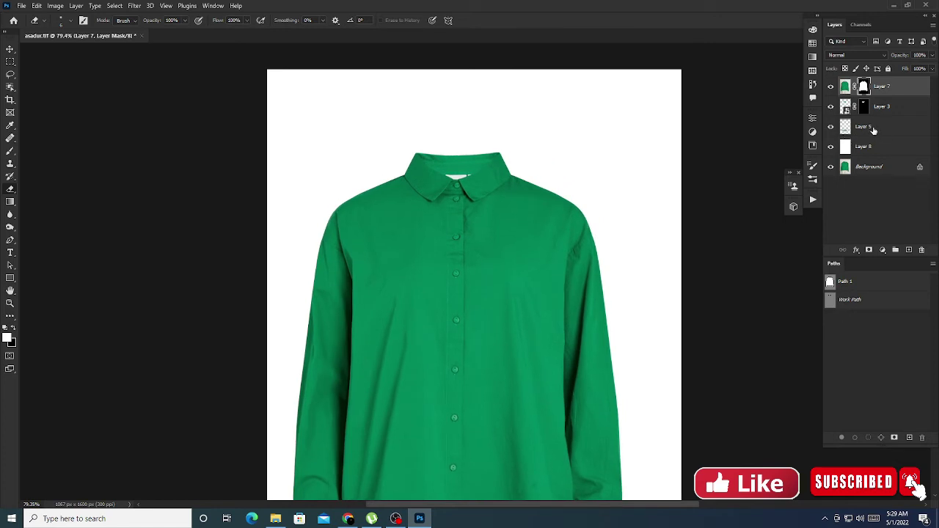
pyautogui.click(873, 130)
# Step: Add an empty Layer 9 above Layer 3 and ready a 10% opacity brush
pyautogui.click(909, 251)
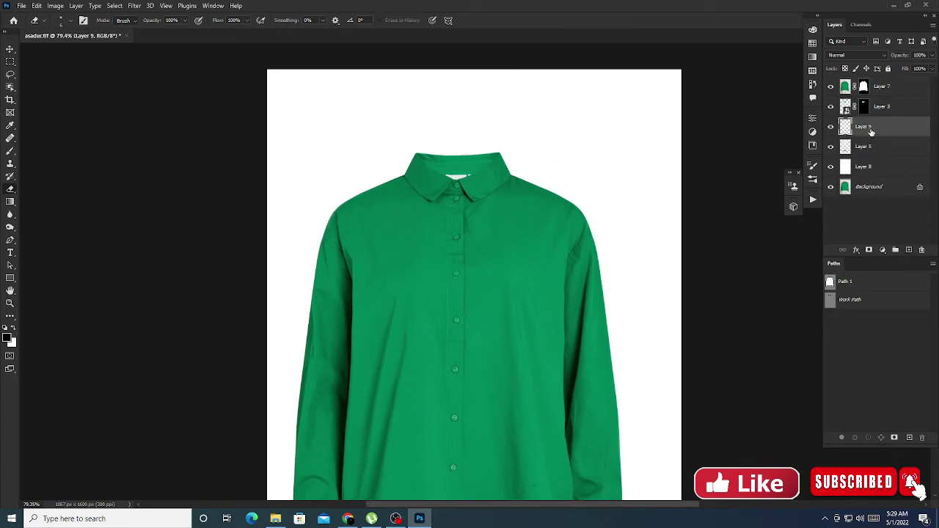
pyautogui.moveTo(872, 130); pyautogui.dragTo(871, 109)
pyautogui.scroll(-3, 356, 181)
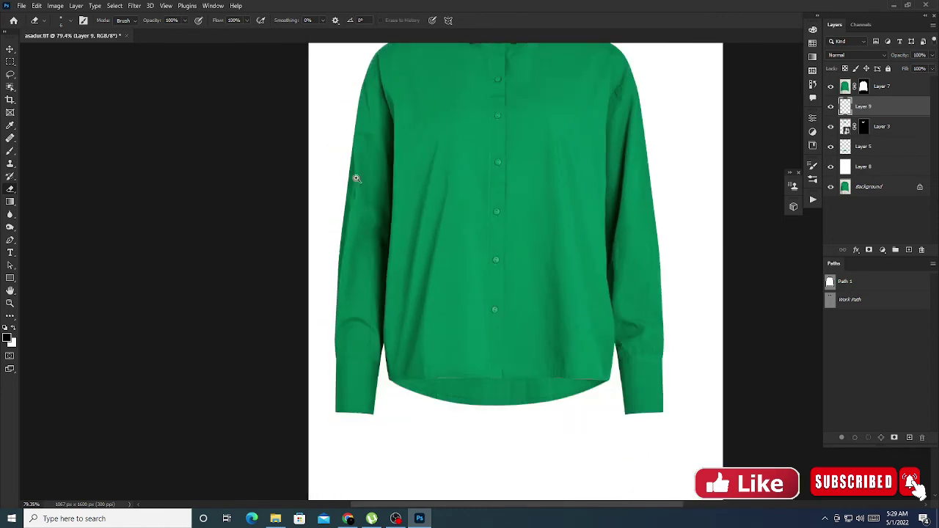
pyautogui.scroll(4, 486, 139)
pyautogui.press('b')
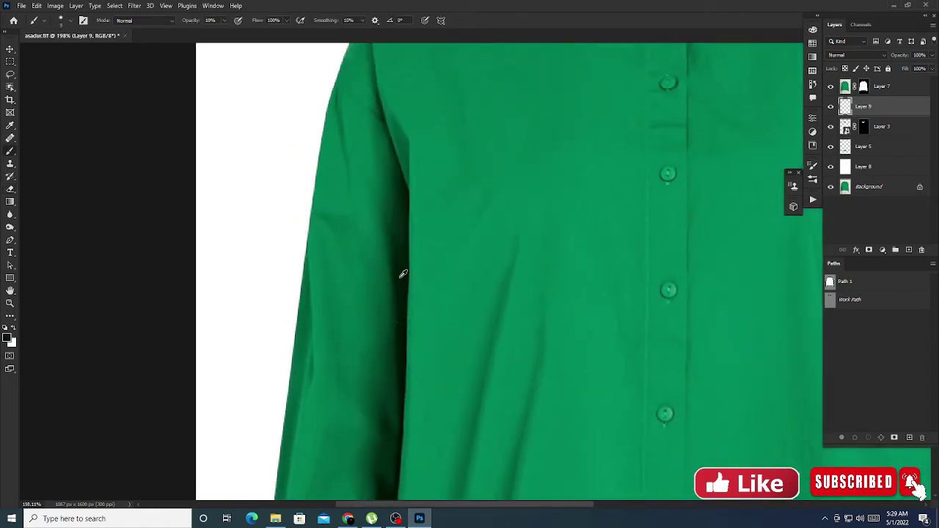
pyautogui.scroll(-3, 570, 214)
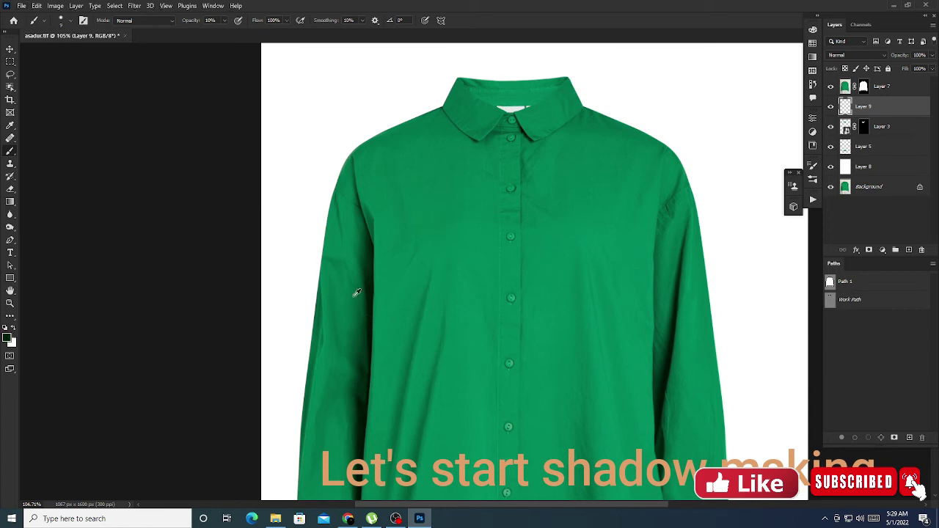
# Step: Brush soft dark shadow strokes around the collar and along the hem at 100% opacity
pyautogui.moveTo(495, 204); pyautogui.dragTo(399, 279)
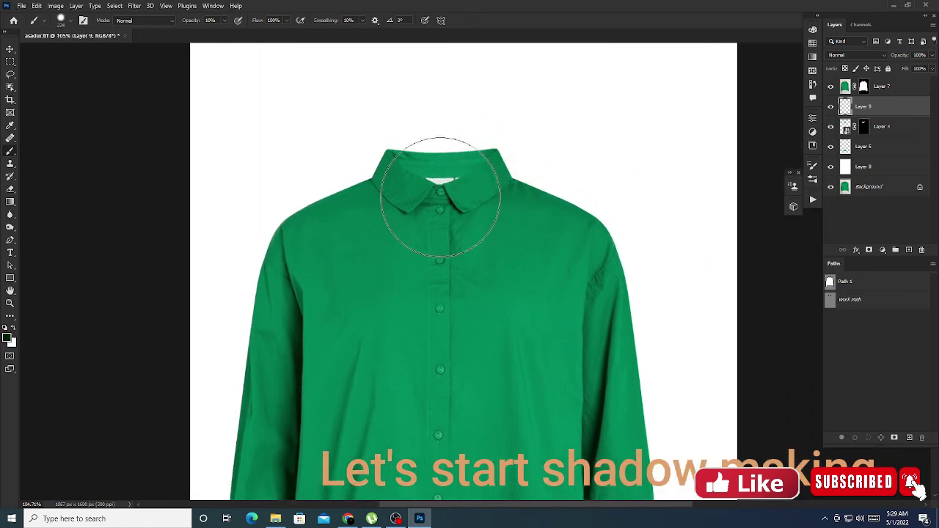
pyautogui.moveTo(440, 198); pyautogui.dragTo(382, 192)
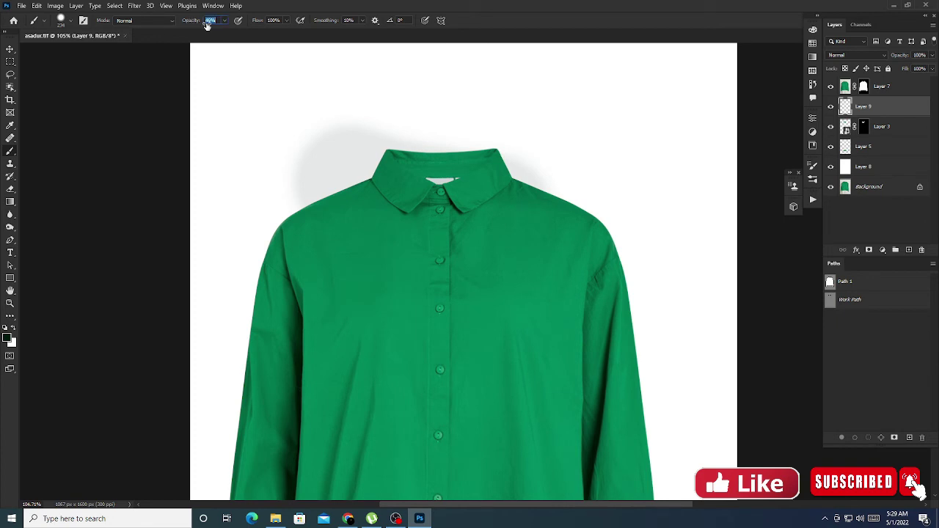
pyautogui.moveTo(336, 157); pyautogui.dragTo(546, 115)
pyautogui.scroll(-5, 514, 176)
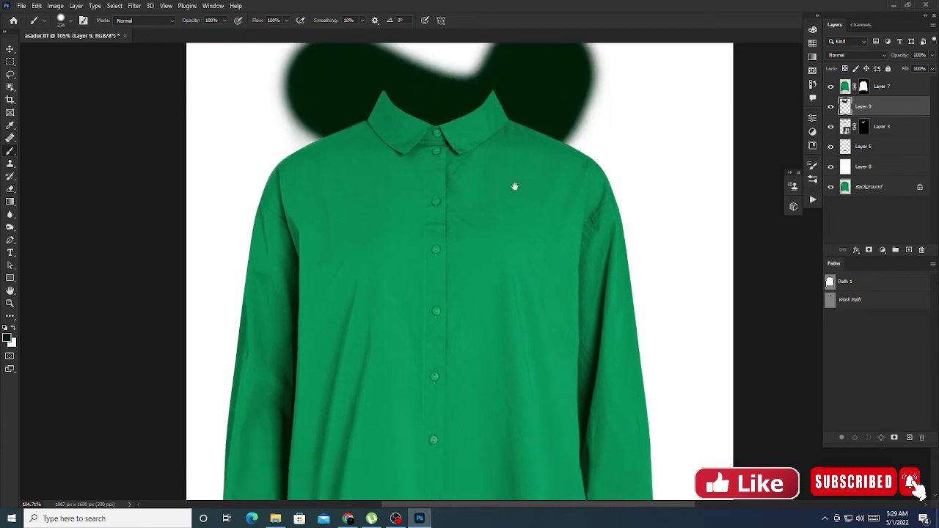
pyautogui.moveTo(548, 183)
pyautogui.mouseDown()
pyautogui.moveTo(420, 177)
pyautogui.moveTo(551, 179)
pyautogui.mouseUp()
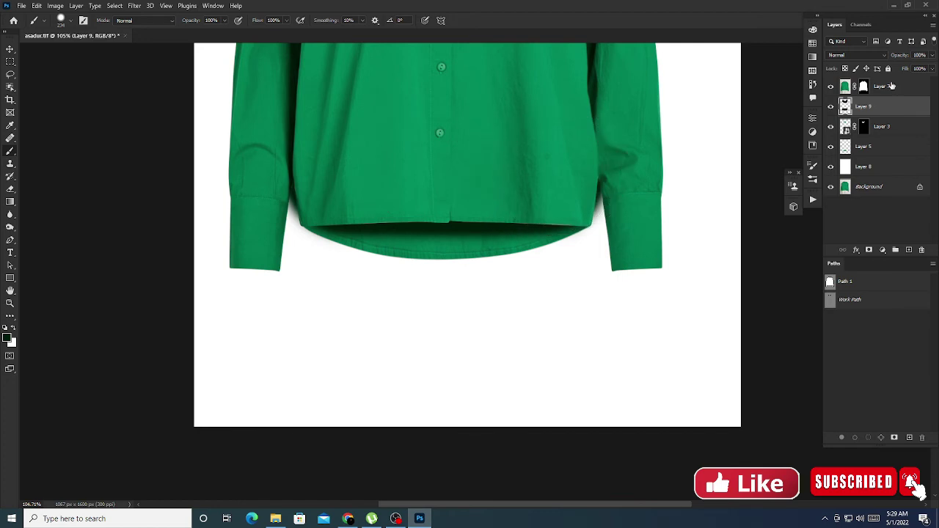
# Step: Set Layer 9's blend mode to Multiply
pyautogui.click(853, 56)
pyautogui.click(844, 83)
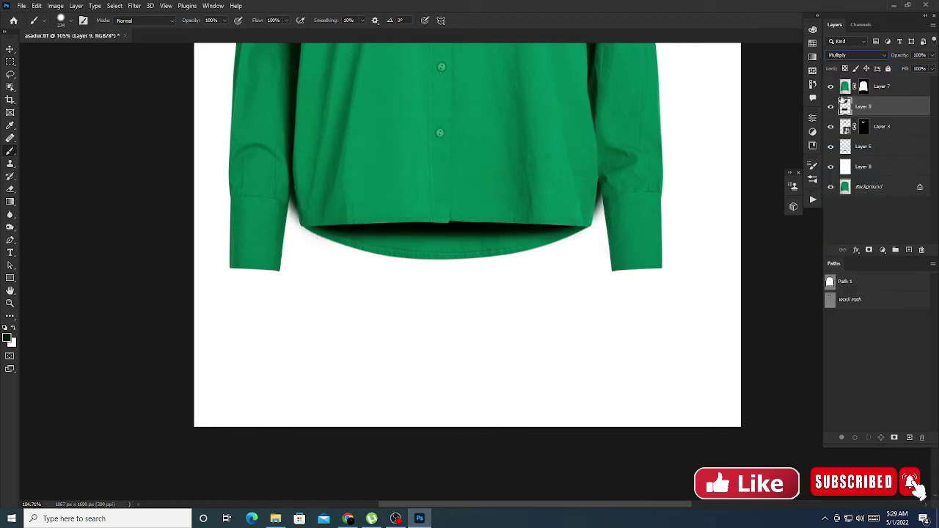
pyautogui.moveTo(498, 185); pyautogui.dragTo(507, 247)
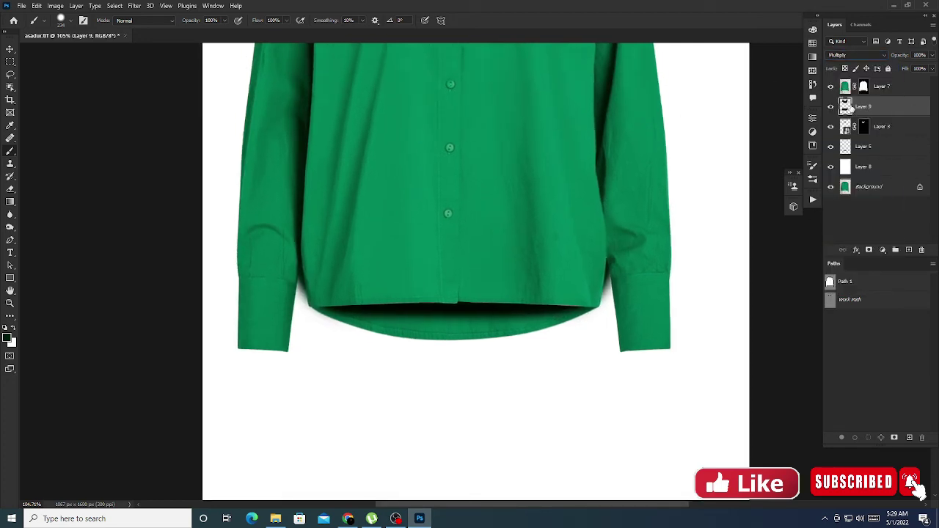
# Step: Load Layer 3's shirt mask as a selection and feather it by 0.5 px
pyautogui.keyDown('ctrl'); pyautogui.click(864, 88); pyautogui.keyUp('ctrl')
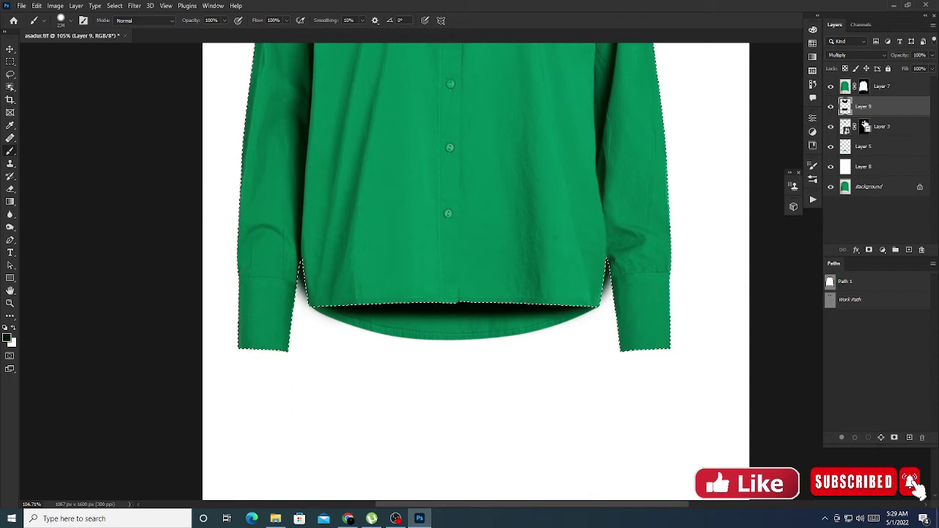
pyautogui.scroll(-3, 528, 178)
pyautogui.moveTo(528, 178); pyautogui.dragTo(514, 309)
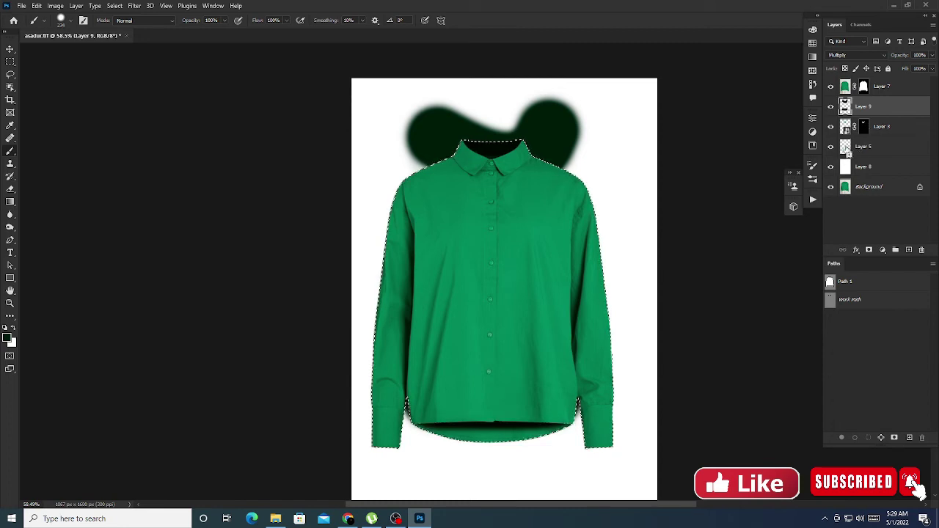
pyautogui.scroll(3, 469, 317)
pyautogui.scroll(3, 469, 318)
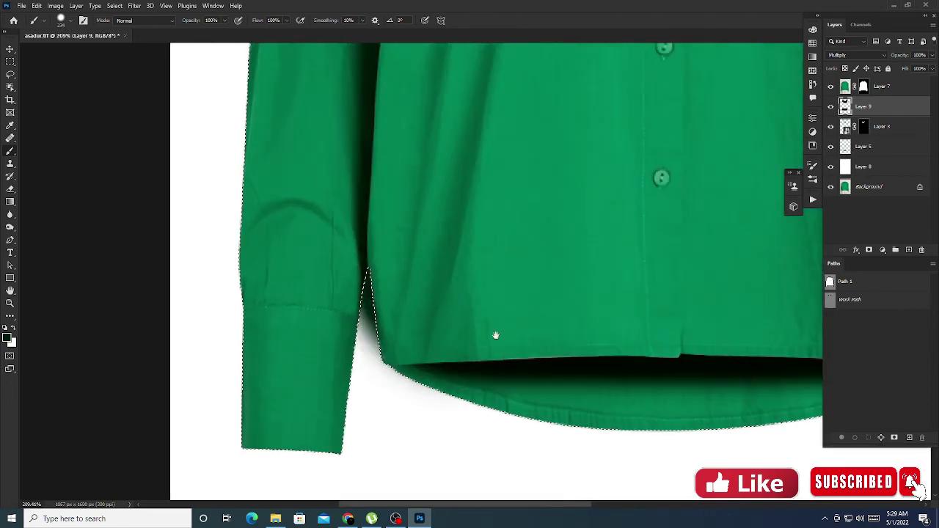
pyautogui.scroll(2, 428, 272)
pyautogui.hscroll(3, 596, 287)
pyautogui.scroll(-3, 595, 286)
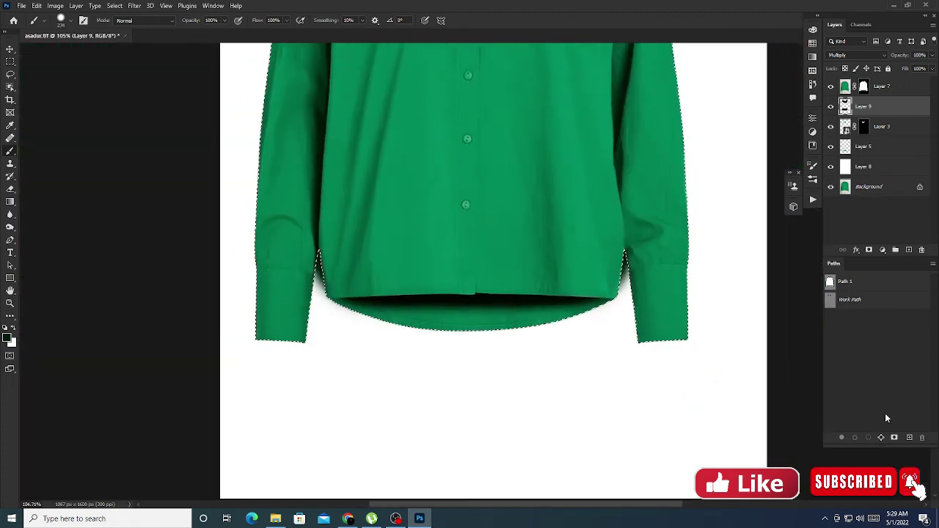
pyautogui.hotkey('shift', 'F6')
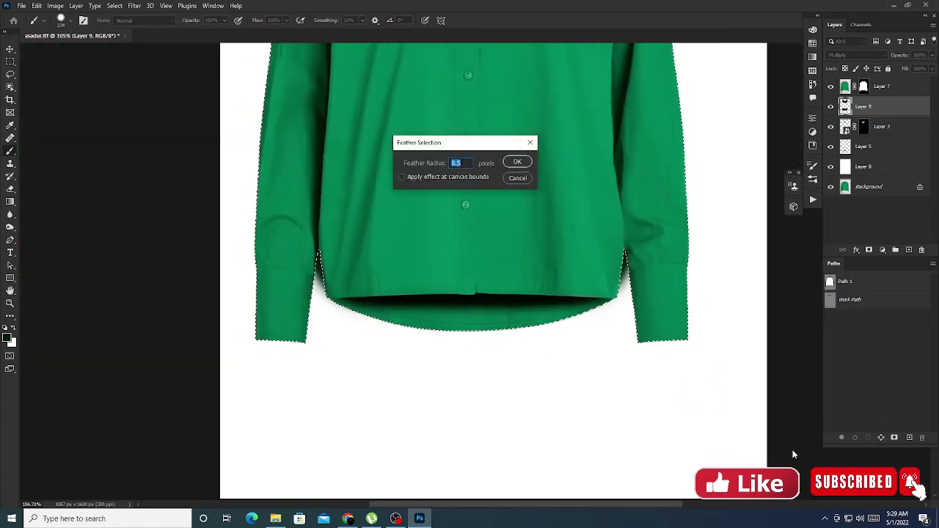
pyautogui.press('Return')
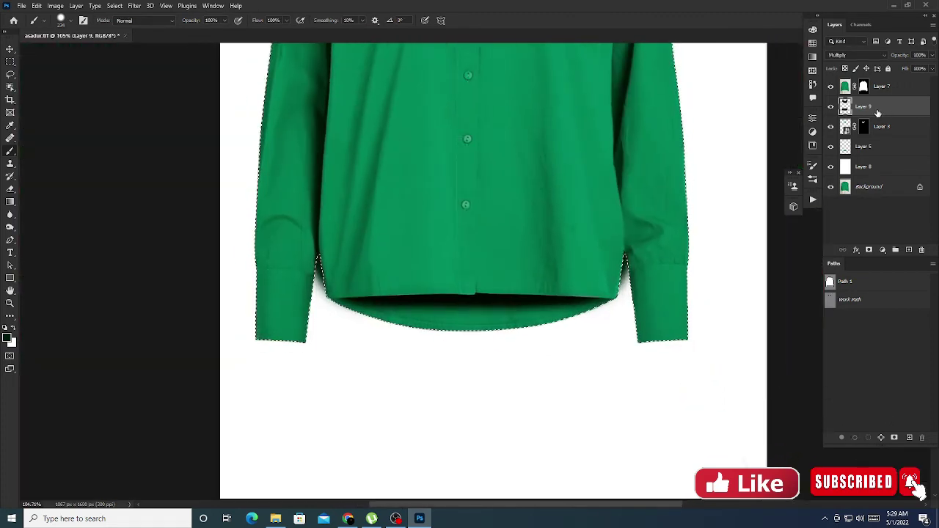
# Step: Pan and zoom the view in on the shirt's collar area
pyautogui.scroll(4, 461, 367)
pyautogui.hscroll(-2, 388, 346)
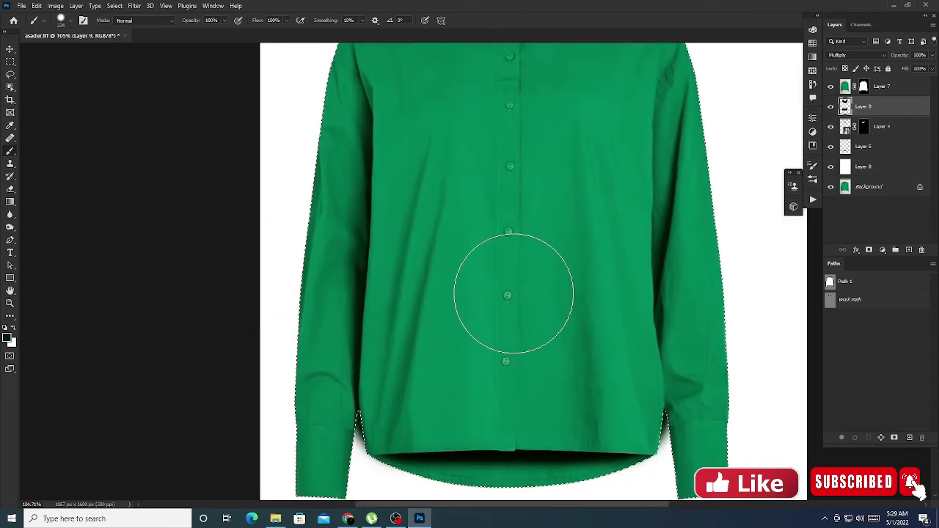
pyautogui.moveTo(342, 221); pyautogui.dragTo(360, 371)
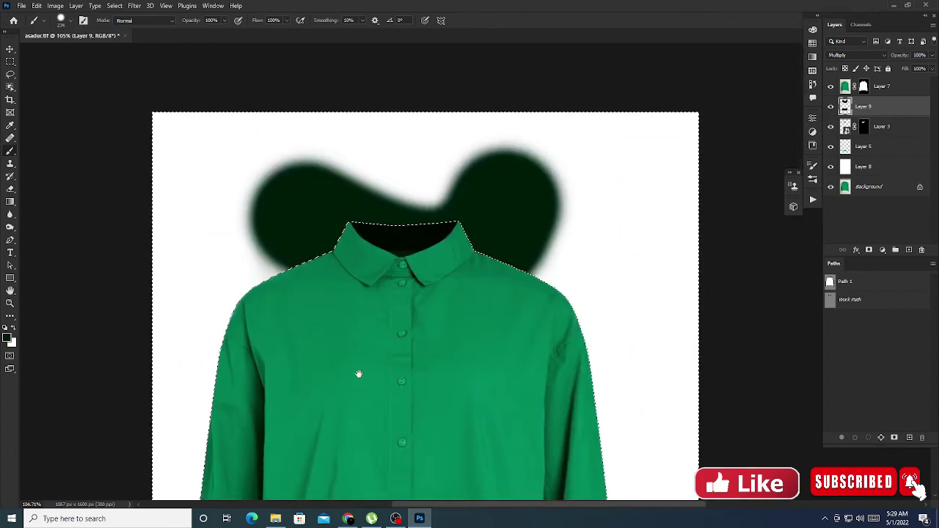
pyautogui.scroll(3, 382, 220)
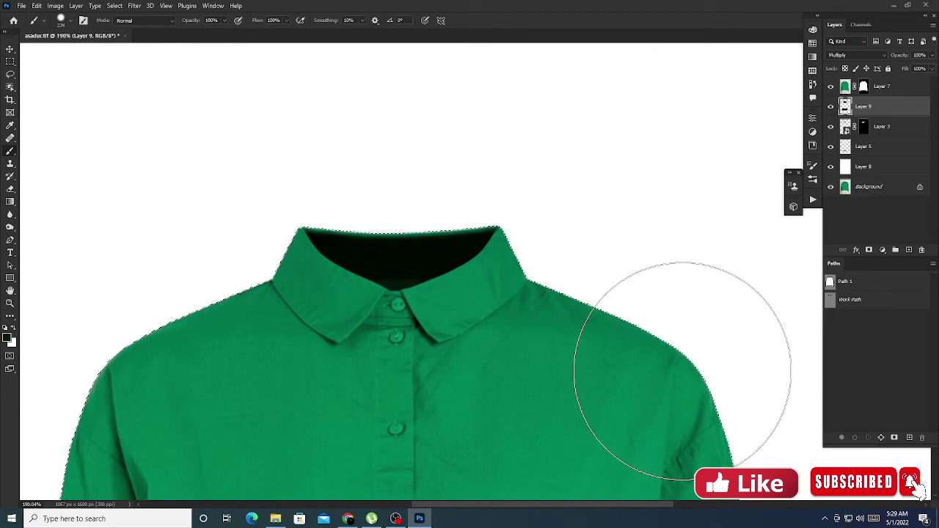
pyautogui.scroll(3, 396, 293)
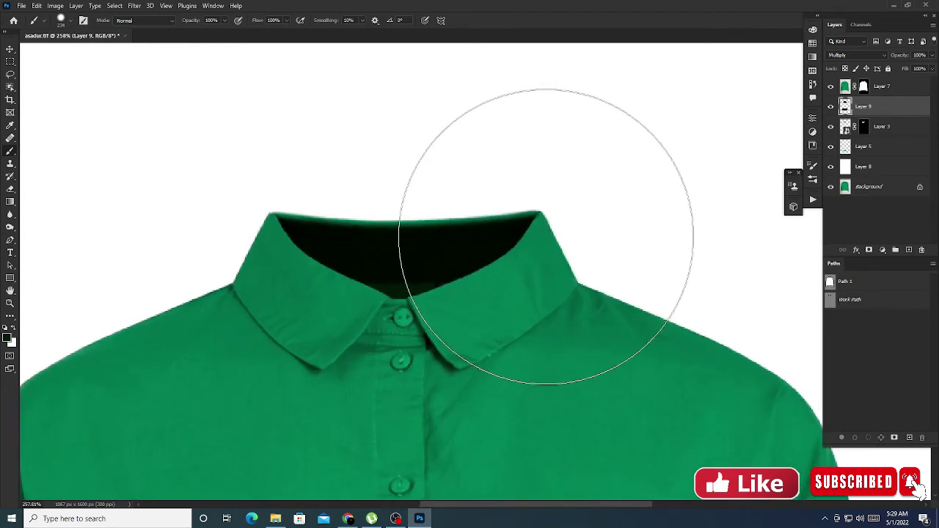
# Step: Set up the standard Eraser at 100 px size and 20% opacity
pyautogui.press('e')
pyautogui.moveTo(422, 245); pyautogui.dragTo(455, 242)
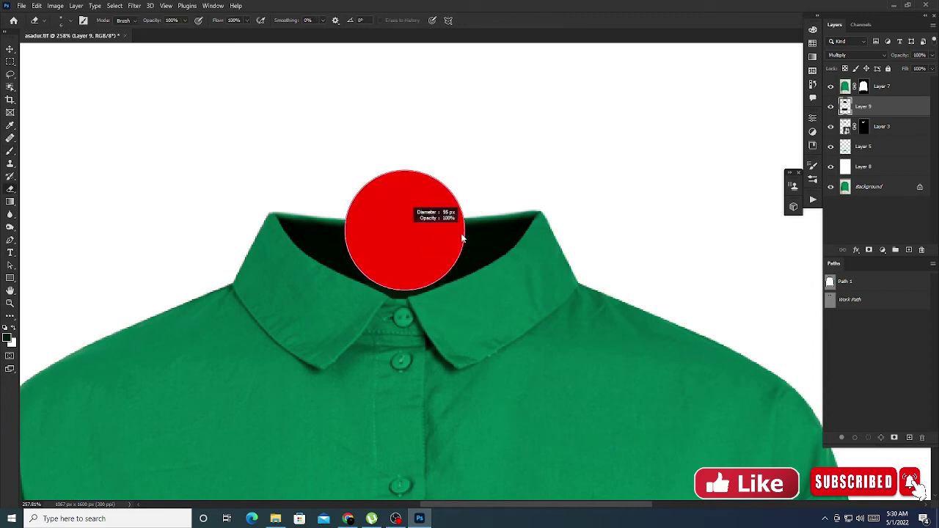
pyautogui.rightClick(10, 189)
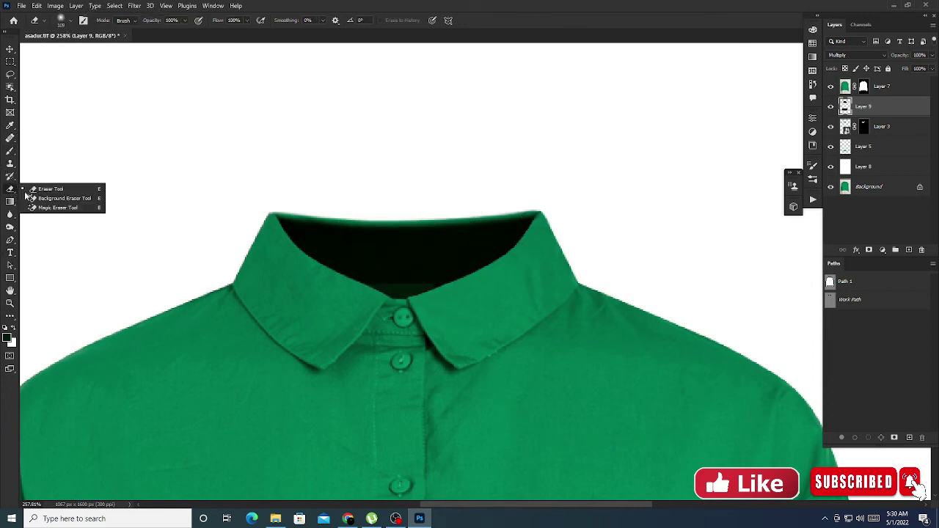
pyautogui.click(44, 188)
pyautogui.moveTo(361, 153); pyautogui.dragTo(357, 151)
pyautogui.write('20')
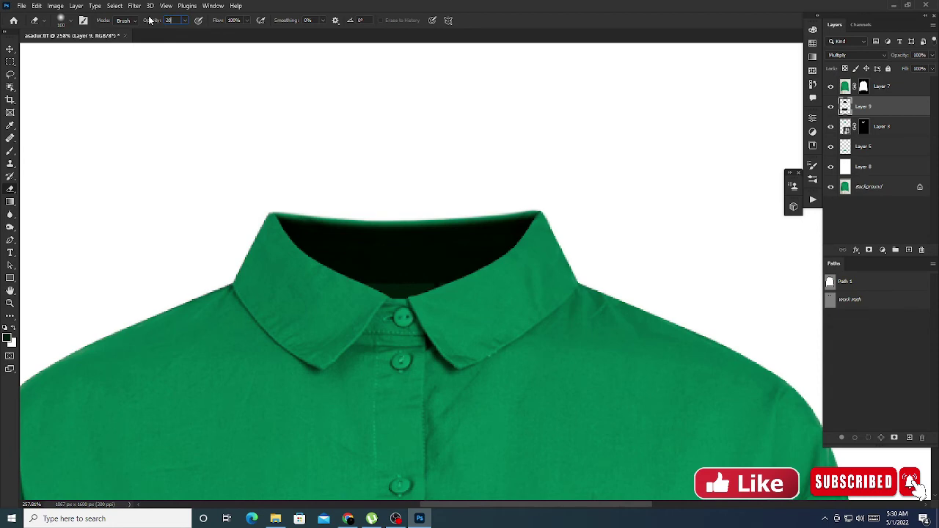
pyautogui.press('Return')
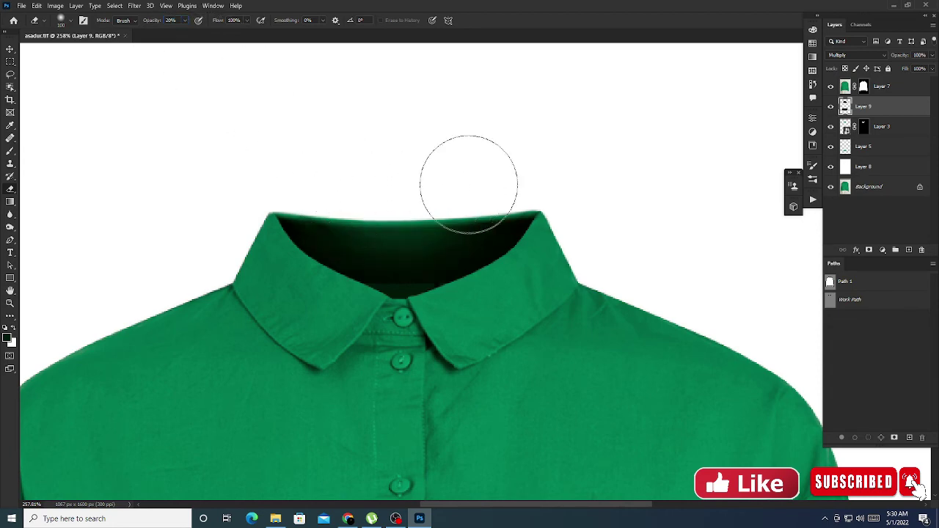
# Step: Lightly erase the dark shading inside the collar on Layer 9
pyautogui.moveTo(465, 178)
pyautogui.mouseDown()
pyautogui.moveTo(328, 190)
pyautogui.moveTo(476, 209)
pyautogui.moveTo(380, 212)
pyautogui.mouseUp()
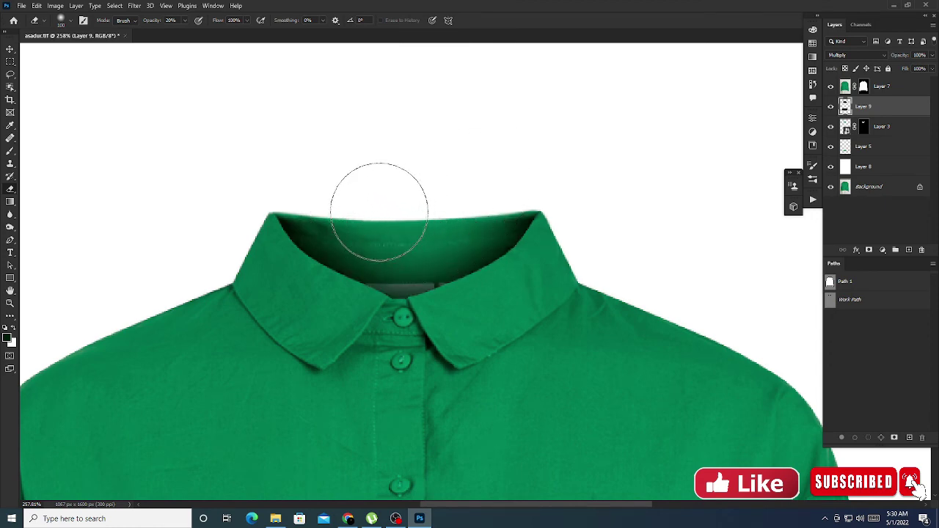
pyautogui.moveTo(379, 212)
pyautogui.mouseDown()
pyautogui.moveTo(458, 213)
pyautogui.moveTo(518, 238)
pyautogui.mouseUp()
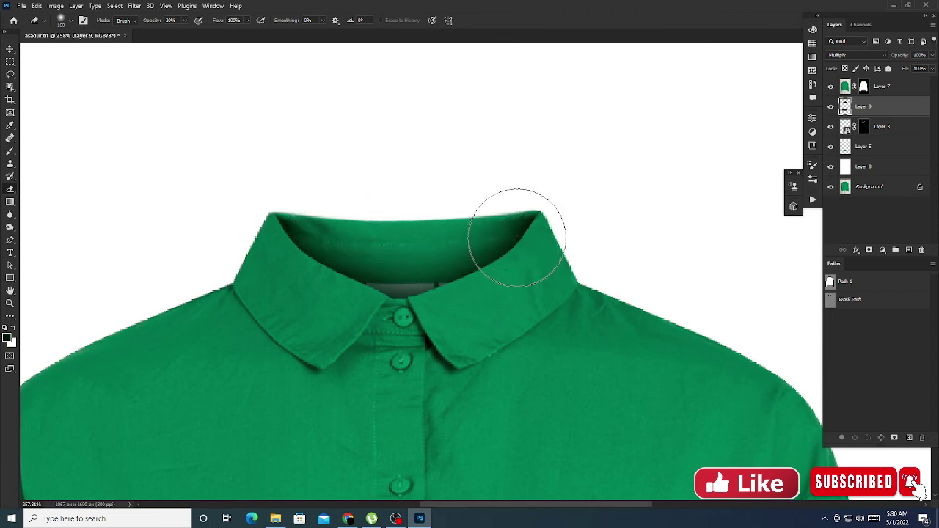
pyautogui.scroll(-5, 517, 237)
pyautogui.scroll(-5, 517, 237)
pyautogui.scroll(-4, 518, 237)
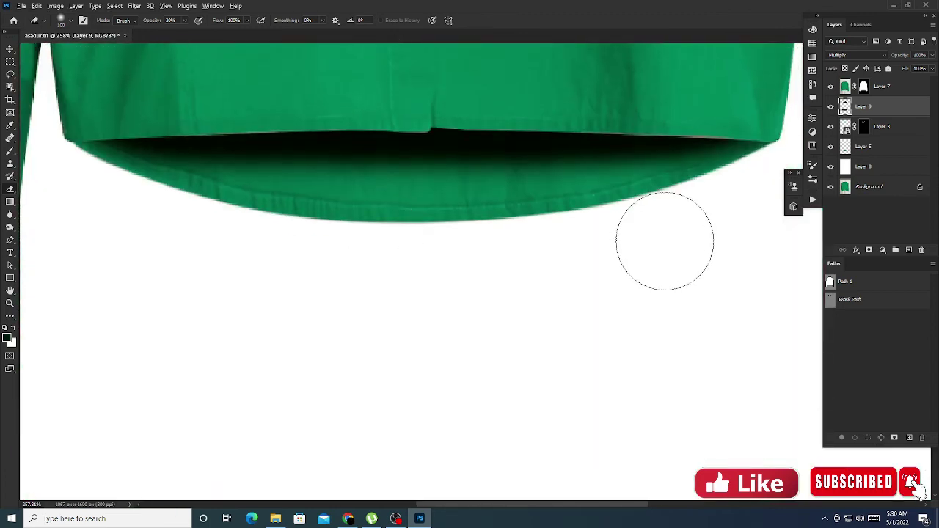
# Step: Enlarge the eraser and partially fade the dark hem shadow on the left
pyautogui.press(']')
pyautogui.moveTo(227, 210); pyautogui.dragTo(140, 196)
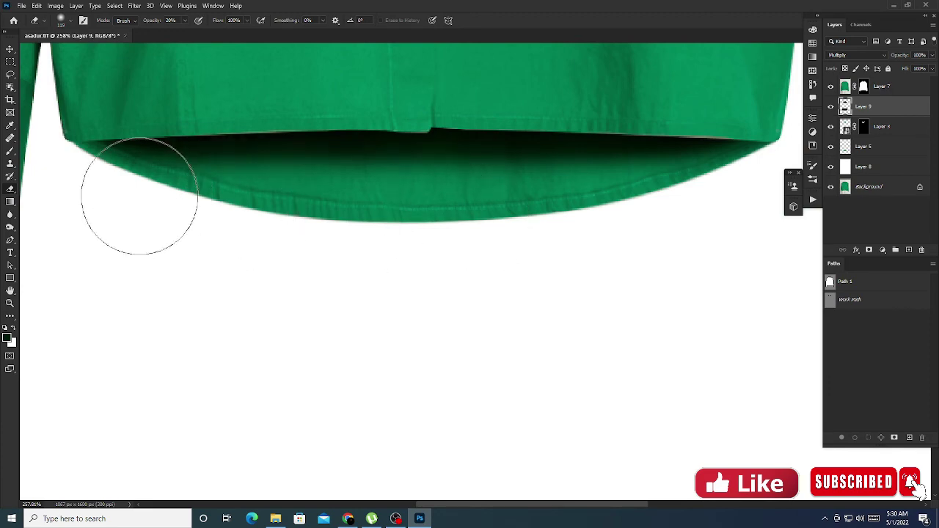
pyautogui.scroll(5, 514, 402)
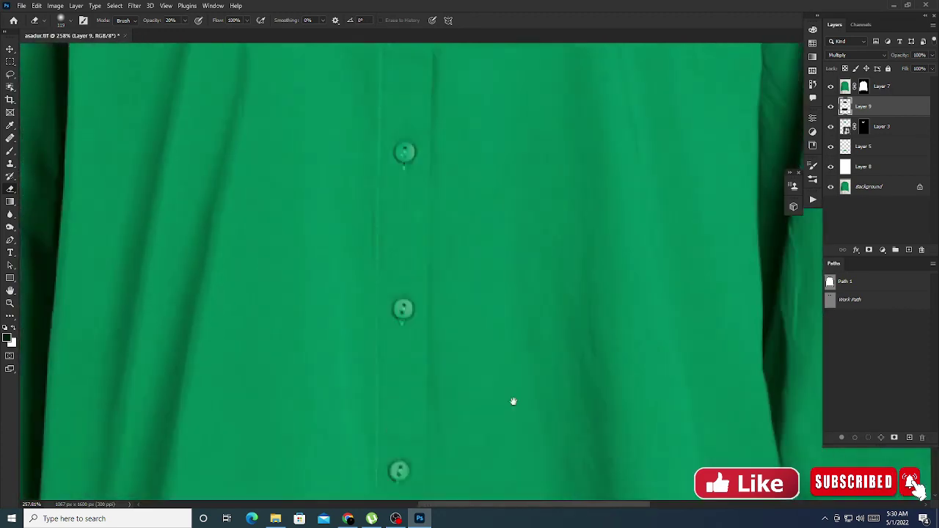
pyautogui.scroll(3, 514, 402)
pyautogui.scroll(2, 453, 304)
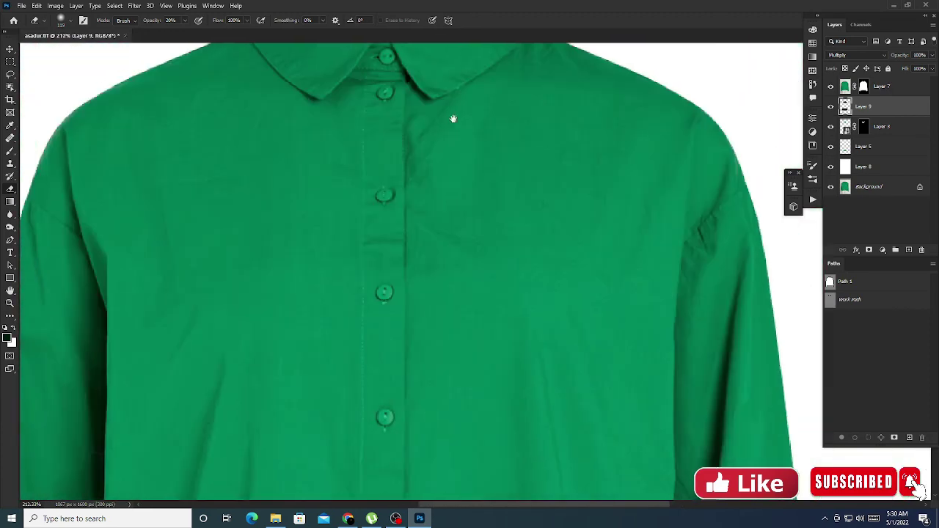
pyautogui.moveTo(453, 118); pyautogui.dragTo(417, 317)
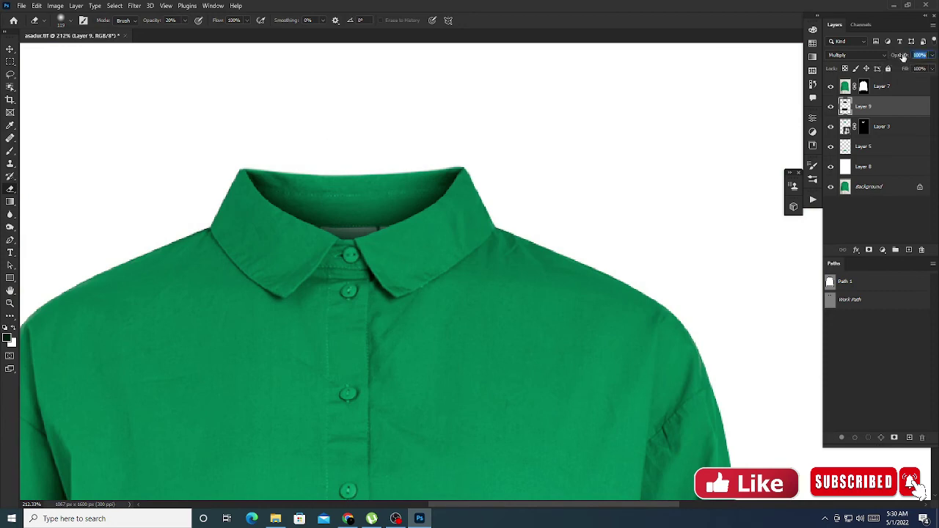
# Step: Scrub Layer 9's opacity down to 79% to soften the collar and hem shadows
pyautogui.moveTo(903, 57); pyautogui.dragTo(895, 57)
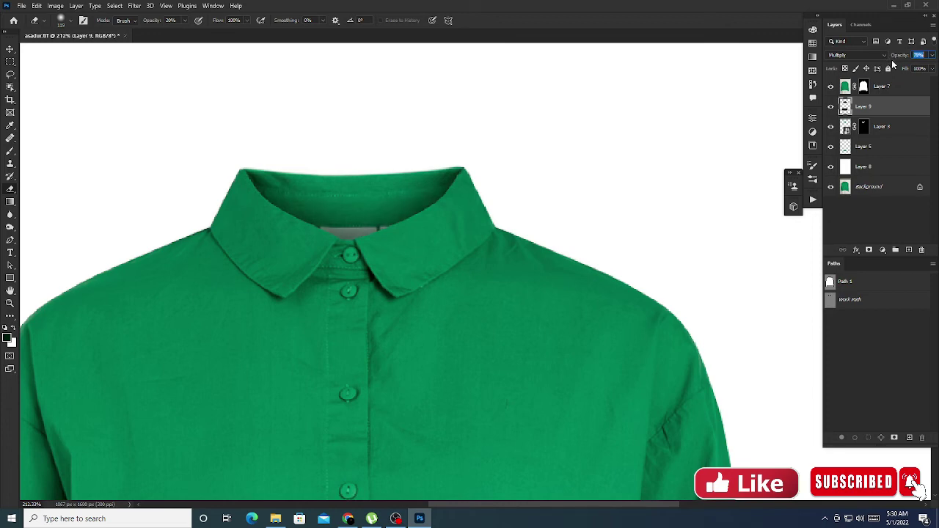
pyautogui.scroll(-5, 577, 299)
pyautogui.scroll(-5, 487, 311)
pyautogui.scroll(3, 457, 193)
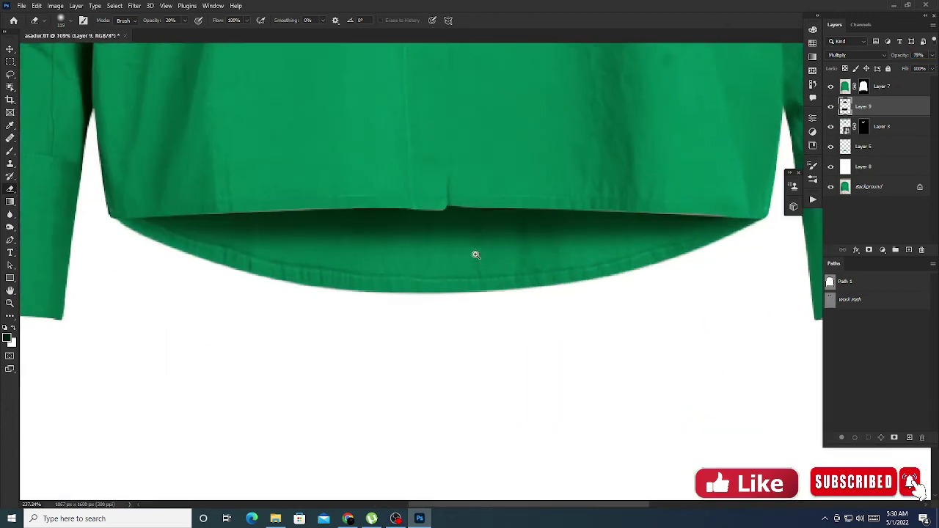
pyautogui.scroll(-2, 469, 252)
pyautogui.scroll(-2, 409, 296)
pyautogui.scroll(5, 453, 220)
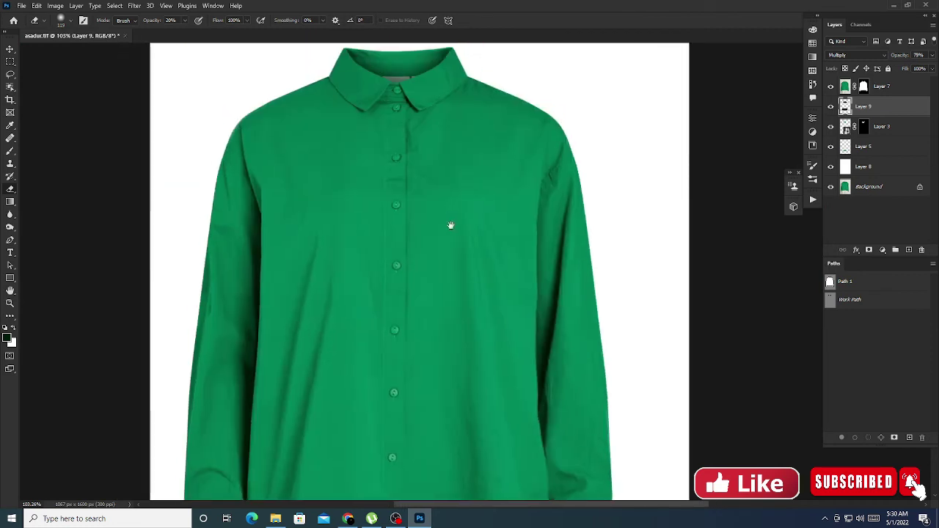
pyautogui.scroll(-5, 490, 131)
pyautogui.scroll(2, 490, 131)
pyautogui.scroll(-5, 490, 146)
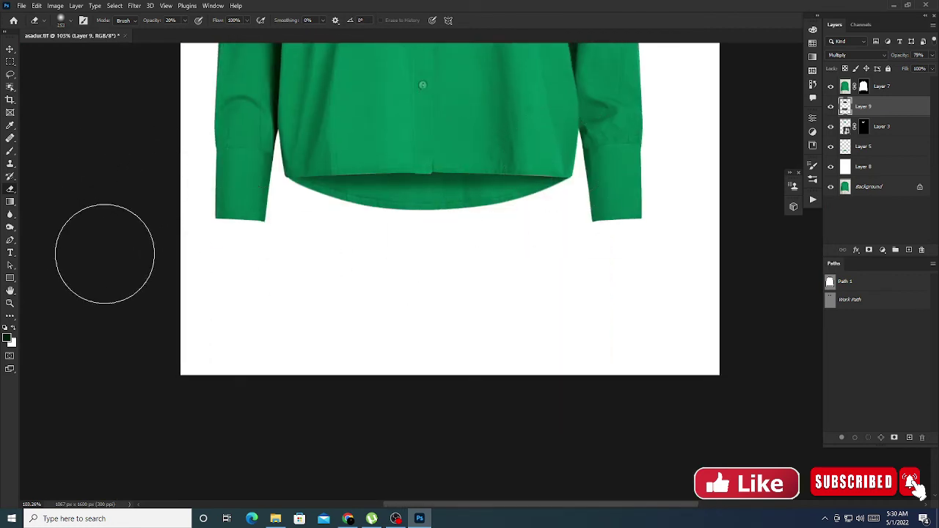
pyautogui.scroll(5, 367, 220)
pyautogui.scroll(3, 411, 286)
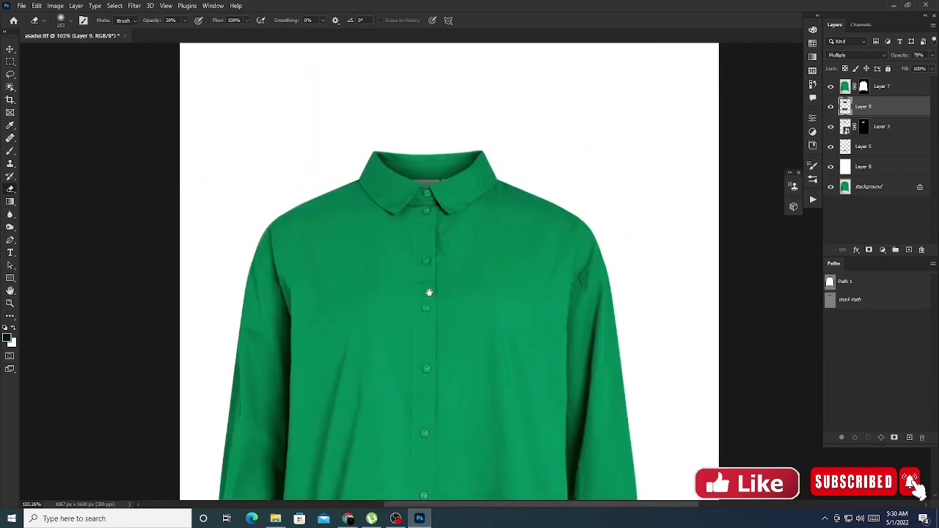
pyautogui.scroll(-5, 459, 267)
pyautogui.scroll(2, 570, 256)
pyautogui.scroll(2, 556, 331)
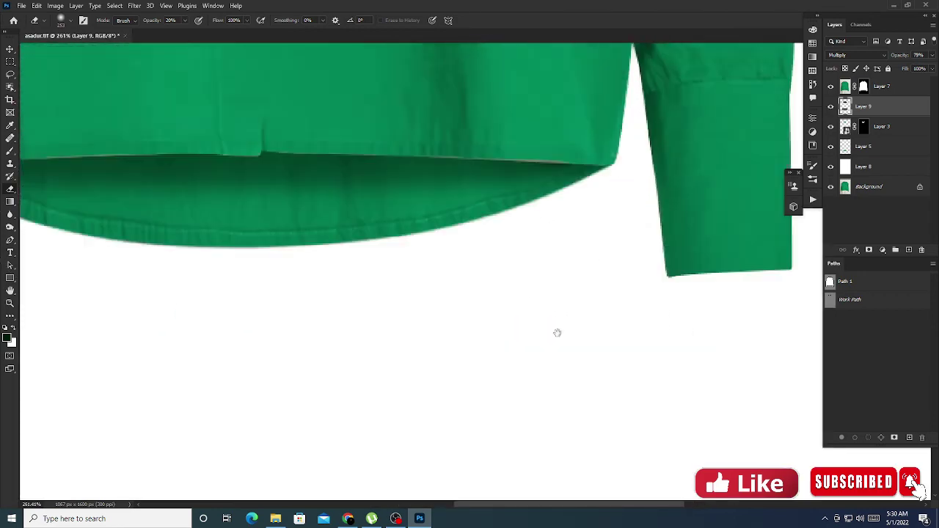
pyautogui.scroll(1, 556, 331)
# Step: Load Layer 7's shirt mask as a selection
pyautogui.click(865, 88)
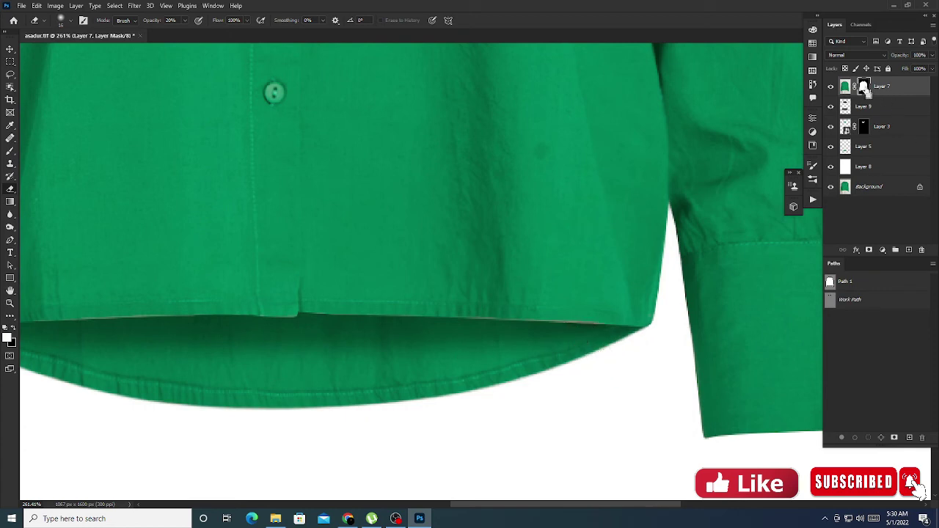
pyautogui.hotkey('alt', 's')
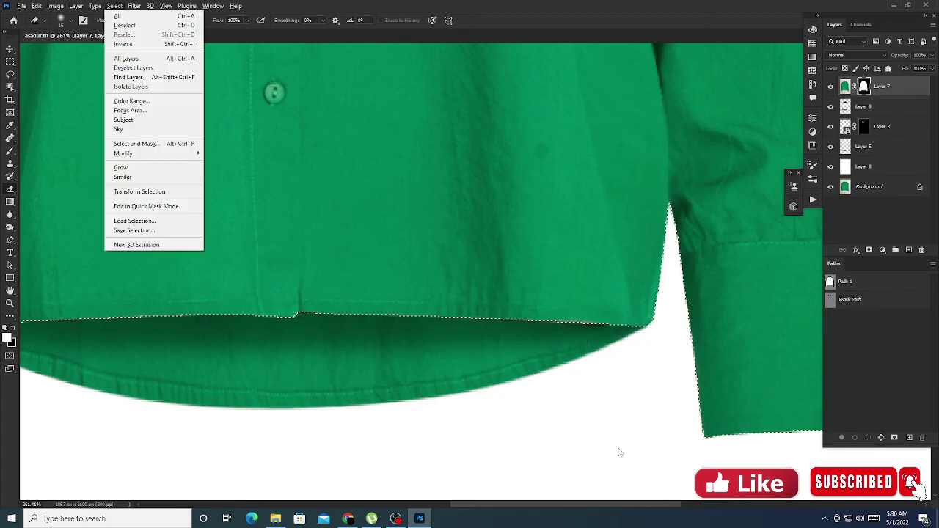
pyautogui.press('m')
pyautogui.press('f')
pyautogui.press('Return')
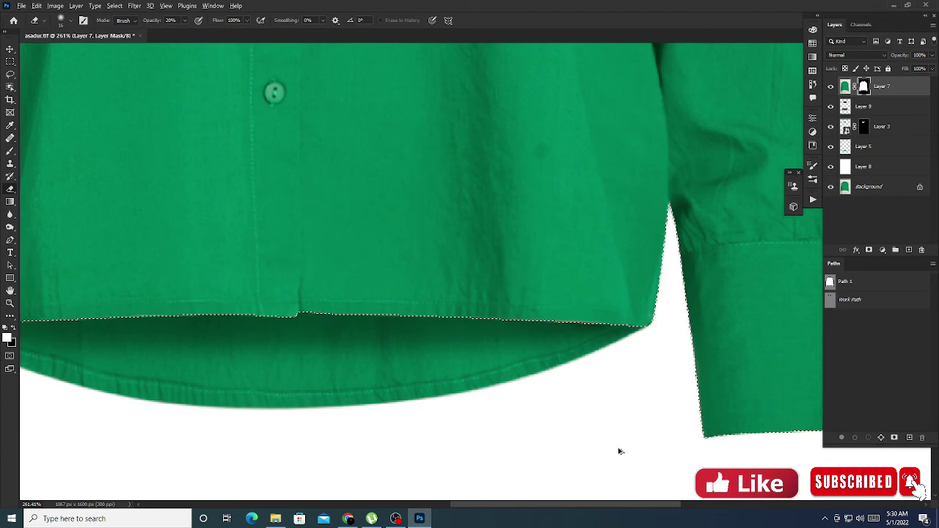
# Step: Contract the shirt selection by 1 pixel
pyautogui.hotkey('alt', 's')
pyautogui.press('m')
pyautogui.press('c')
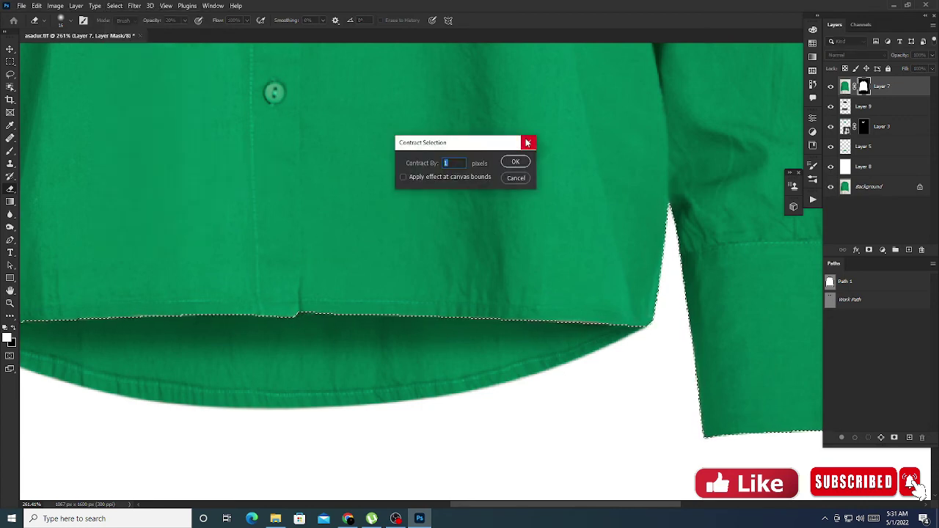
pyautogui.click(528, 143)
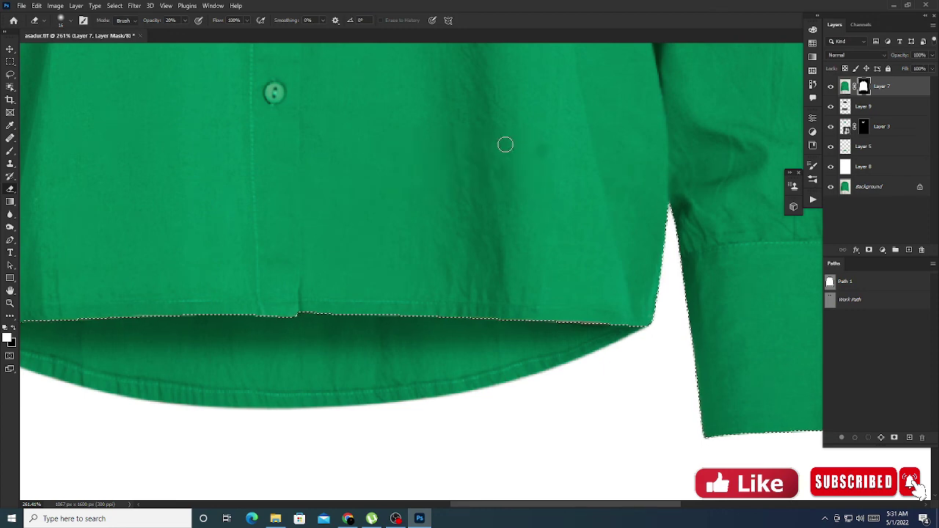
pyautogui.hotkey('alt', 's')
pyautogui.press('m')
pyautogui.press('c')
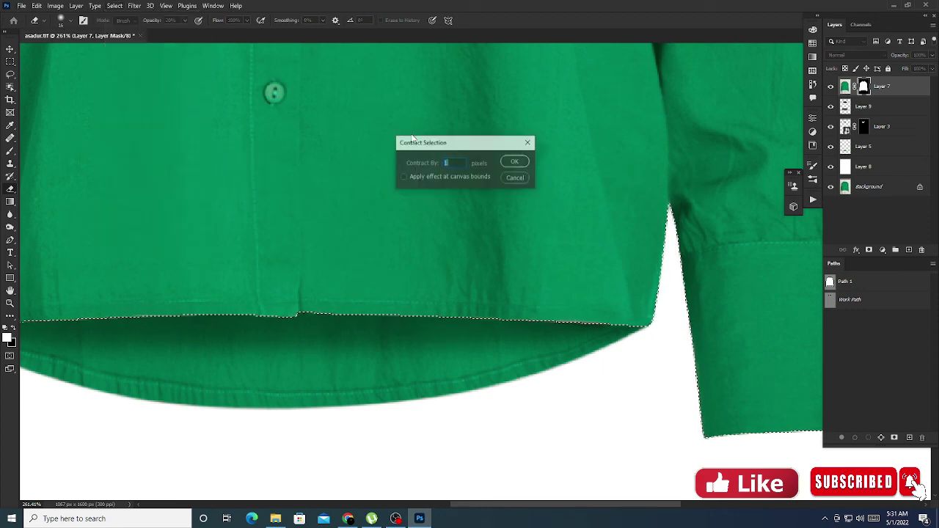
pyautogui.click(516, 163)
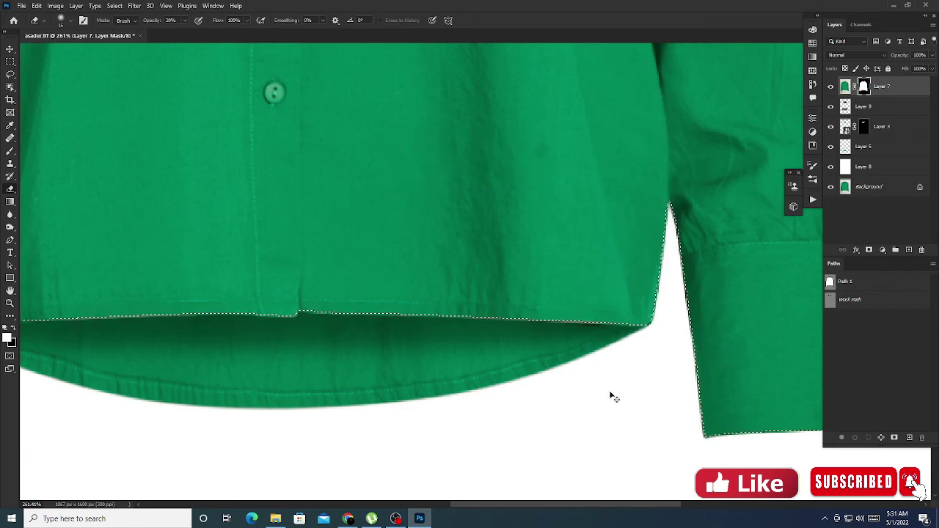
pyautogui.scroll(-6, 610, 396)
pyautogui.scroll(-2, 610, 397)
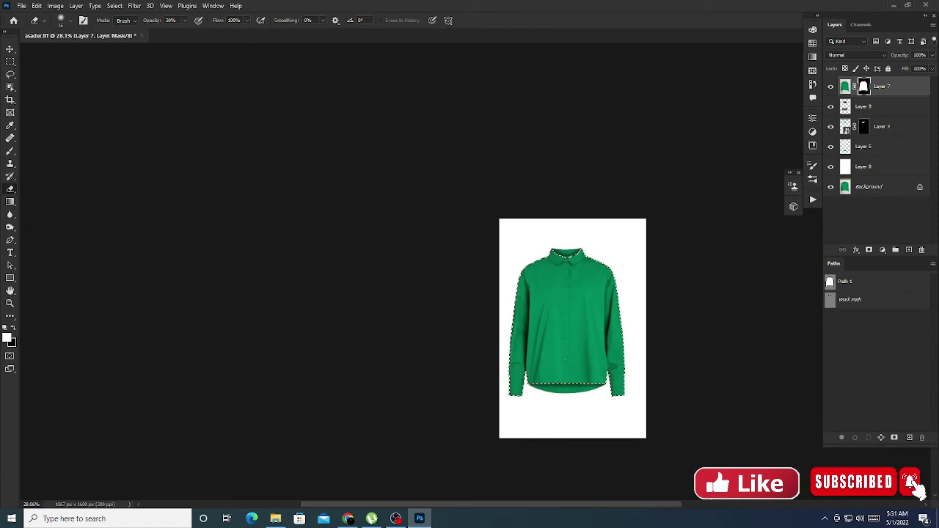
# Step: Enlarge the brush to 35 and feather the selection by 1 pixel
pyautogui.scroll(5, 570, 285)
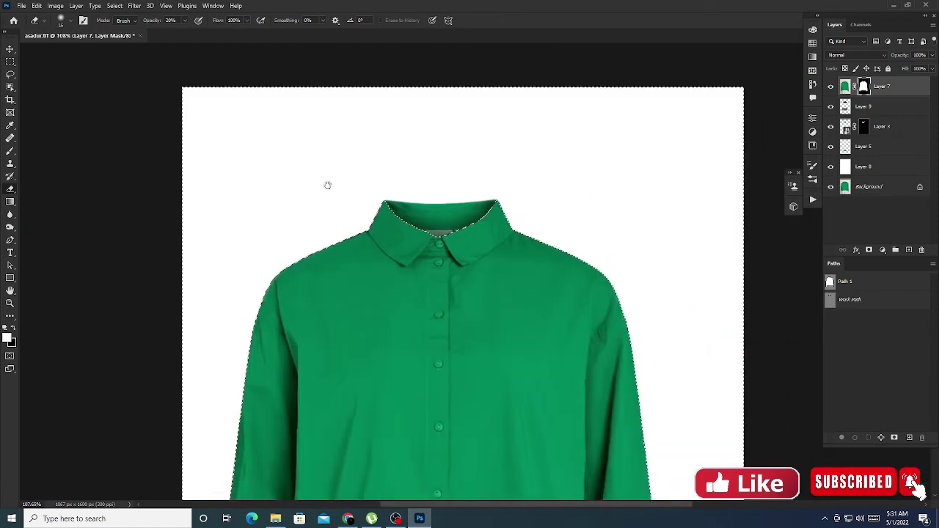
pyautogui.scroll(-3, 457, 274)
pyautogui.scroll(-3, 506, 346)
pyautogui.scroll(5, 587, 272)
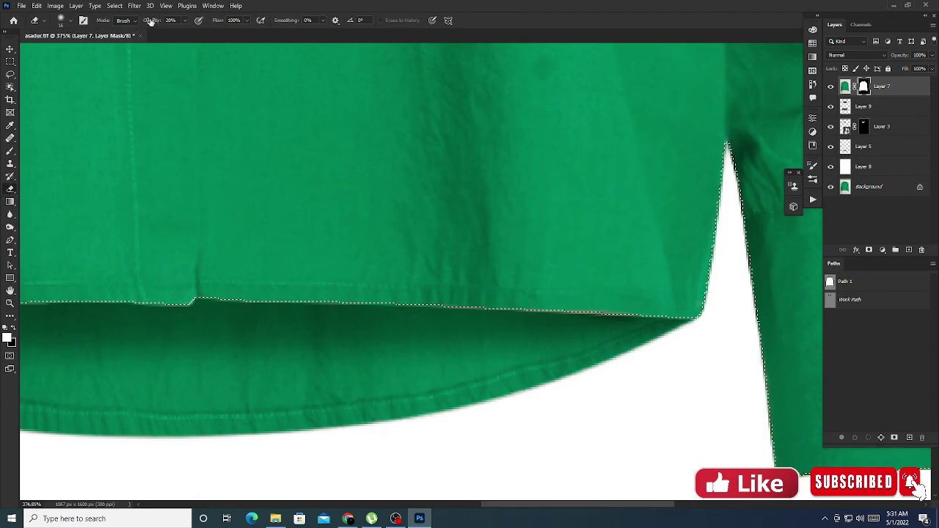
pyautogui.press(']')
pyautogui.press(']')
pyautogui.press(']')
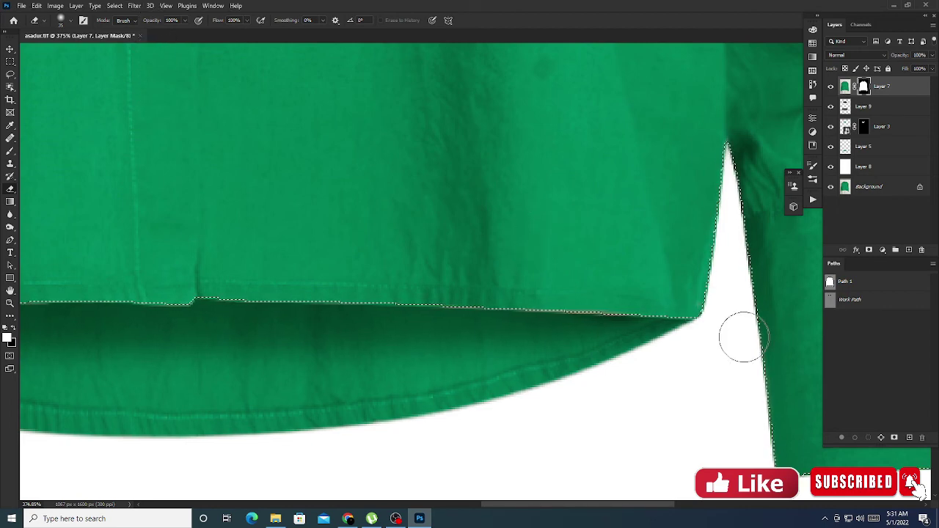
pyautogui.hotkey('shift', 'F6')
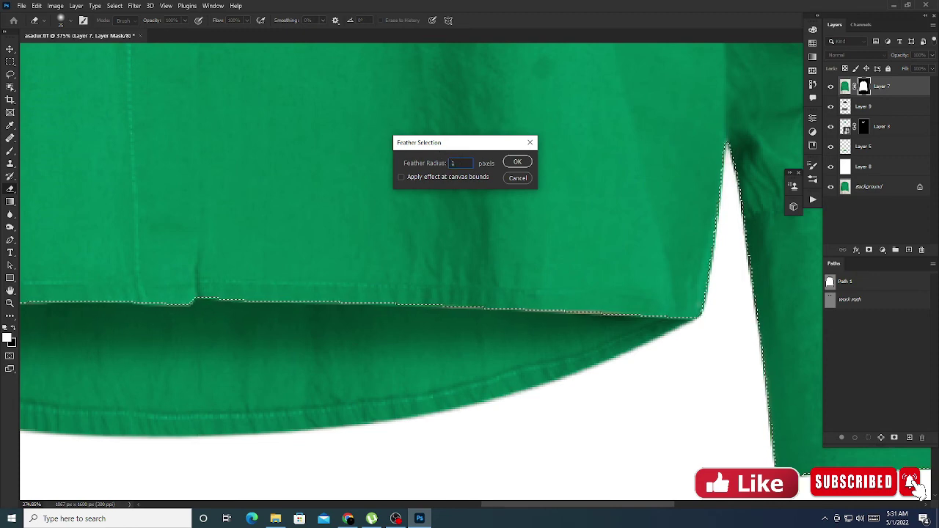
pyautogui.press('Return')
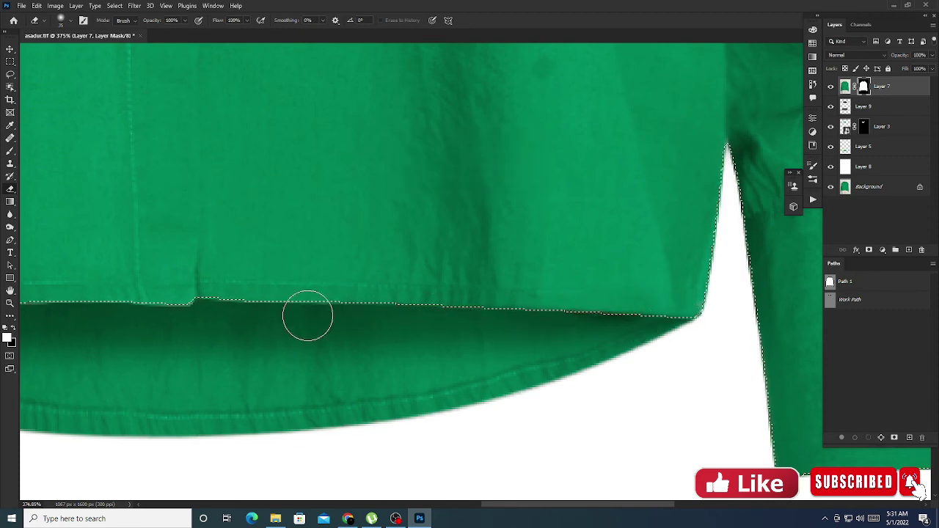
# Step: Pan across the hem to check Layer 7's mask edges
pyautogui.moveTo(132, 323); pyautogui.dragTo(606, 309)
pyautogui.hscroll(5, 349, 312)
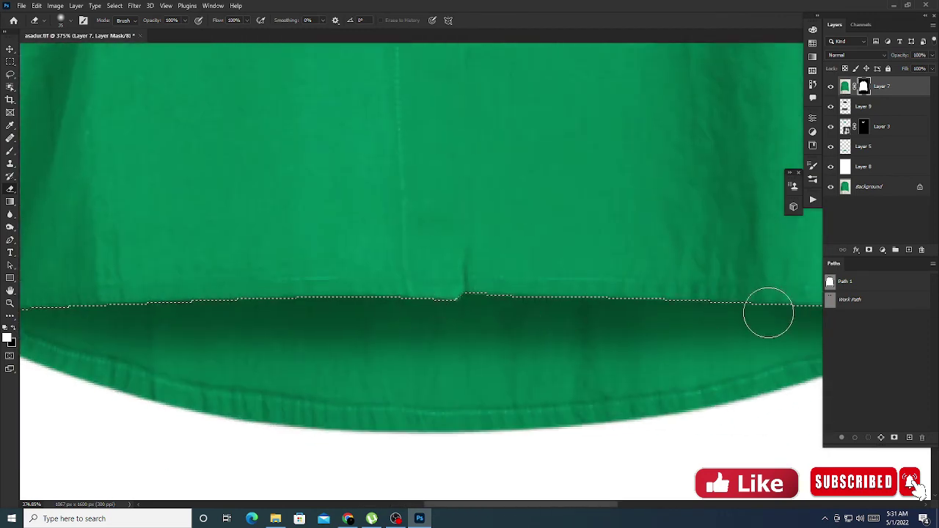
pyautogui.hscroll(3, 767, 310)
pyautogui.scroll(-1, 539, 345)
pyautogui.scroll(-10, 538, 345)
pyautogui.scroll(10, 470, 294)
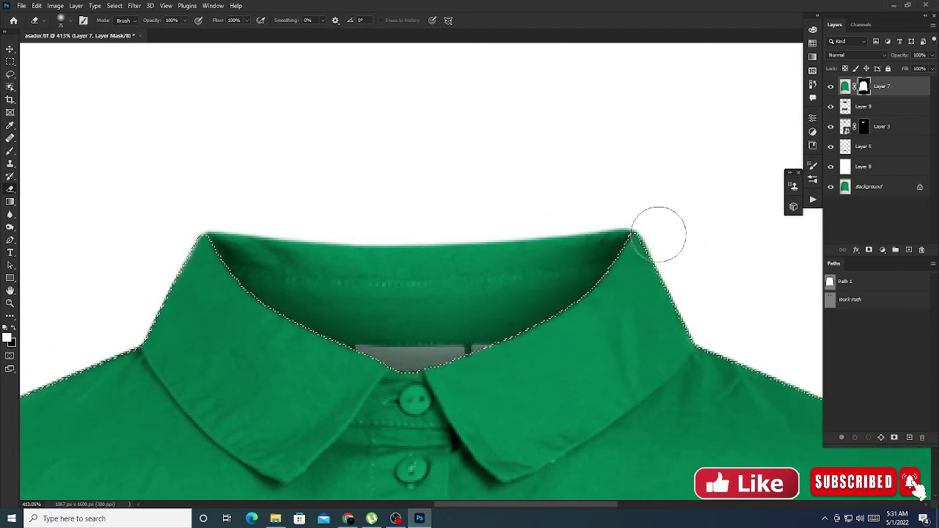
# Step: Clear the collar selection with Ctrl+D and view the shirt hem
pyautogui.hotkey('ctrl', 'd')
pyautogui.scroll(-3, 578, 367)
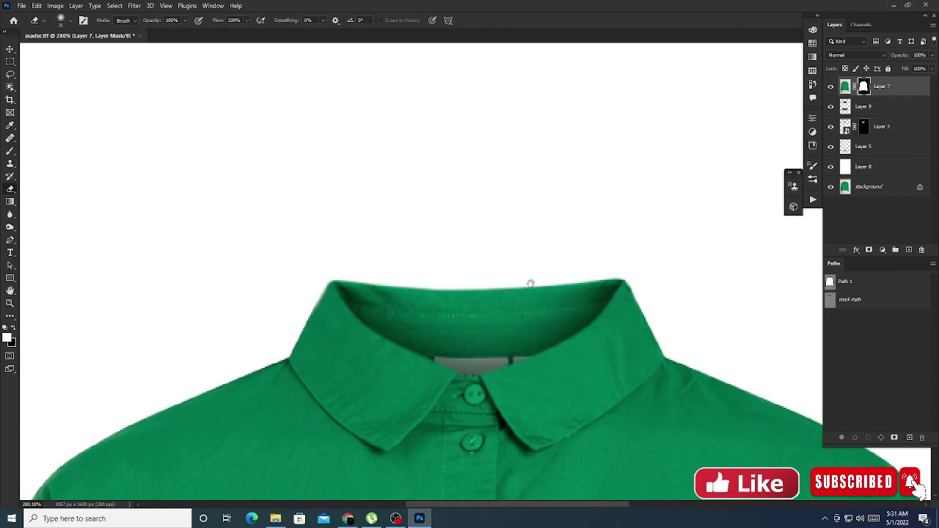
pyautogui.scroll(-3, 531, 284)
pyautogui.moveTo(614, 434); pyautogui.dragTo(555, 157)
pyautogui.scroll(4, 592, 237)
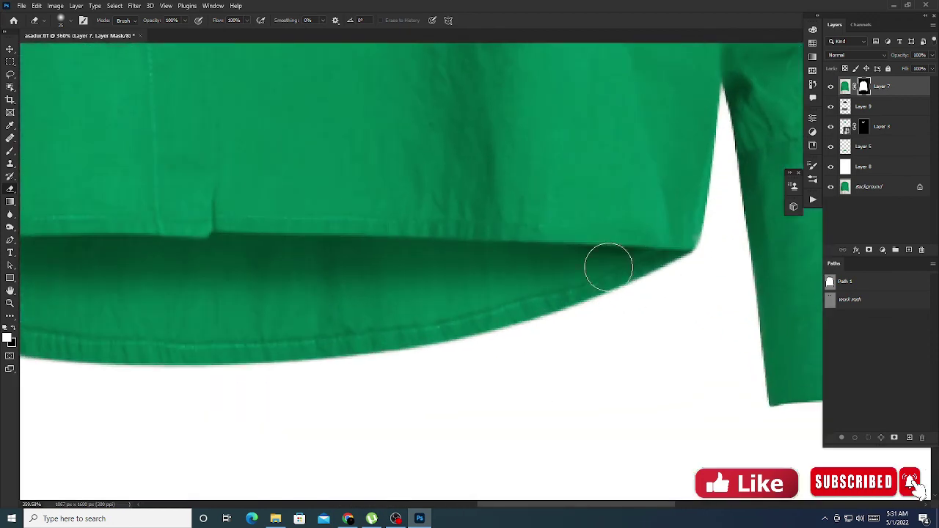
pyautogui.scroll(-3, 418, 303)
pyautogui.scroll(-3, 419, 303)
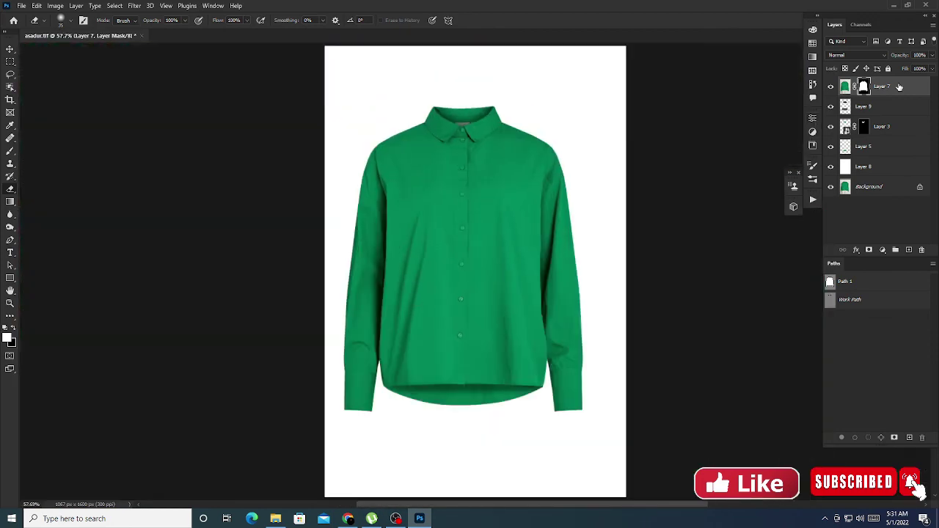
# Step: Group Layers 7, 9, 3 and 5 into Group 1
pyautogui.hotkey('ctrl', '2')
pyautogui.keyDown('shift'); pyautogui.click(900, 151); pyautogui.keyUp('shift')
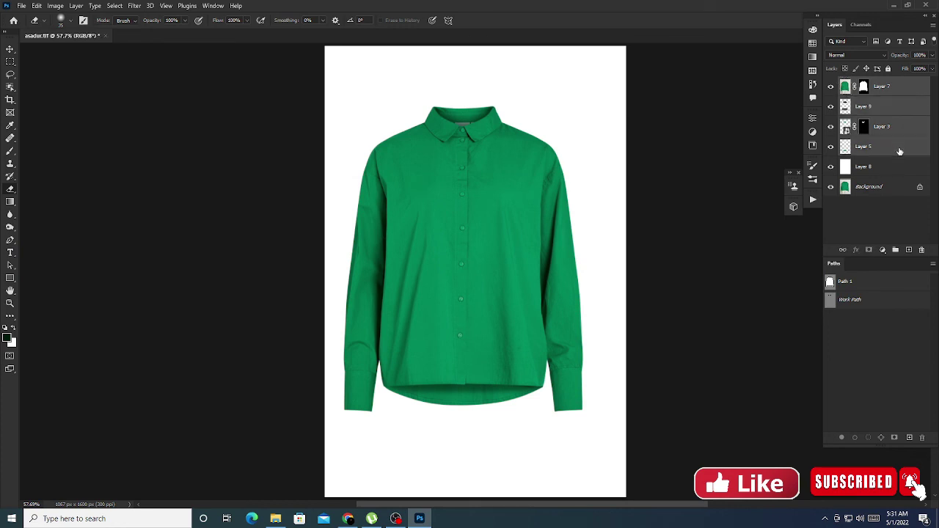
pyautogui.click(895, 252)
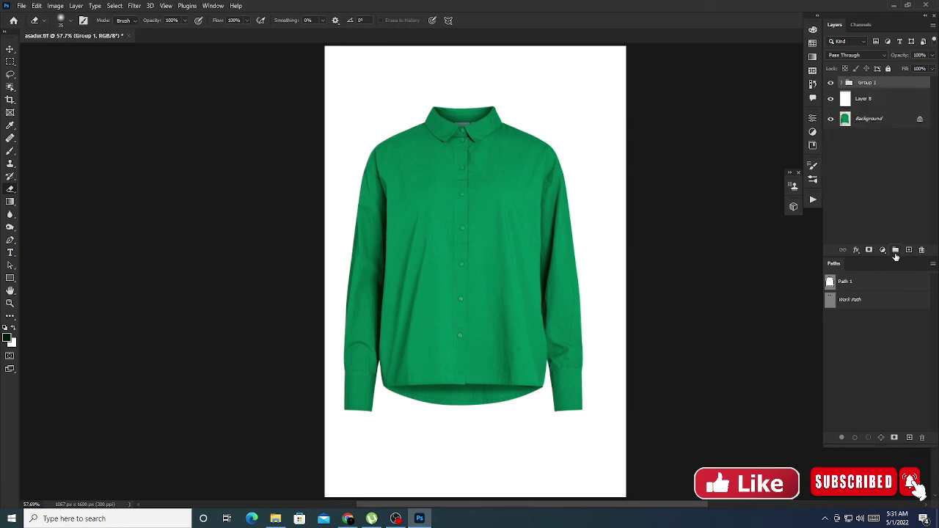
pyautogui.doubleClick(868, 83)
pyautogui.click(849, 184)
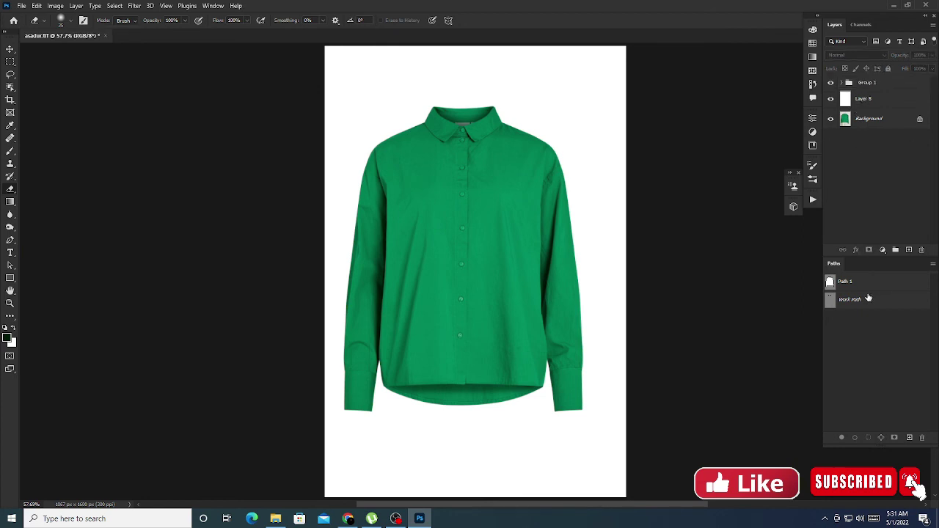
# Step: Delete the collar Work Path, leaving Path 1
pyautogui.click(870, 300)
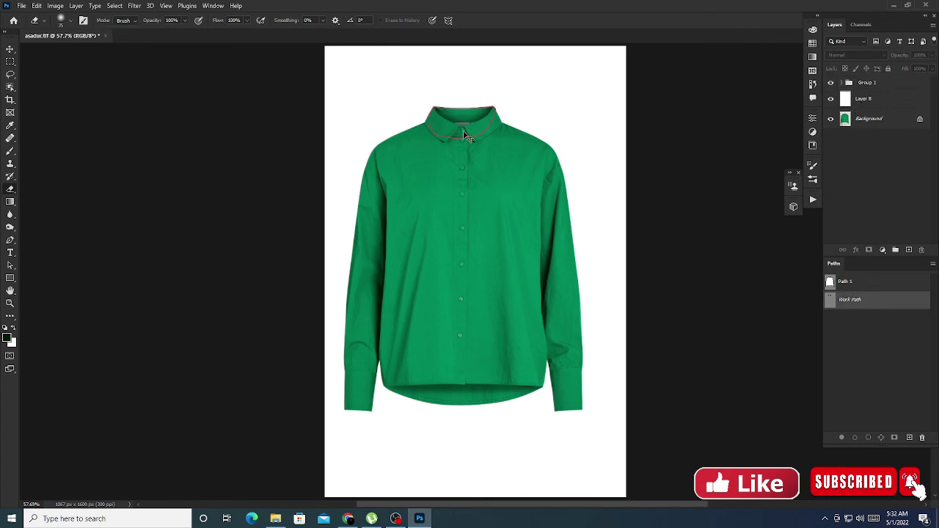
pyautogui.moveTo(469, 137); pyautogui.dragTo(505, 239)
pyautogui.click(879, 285)
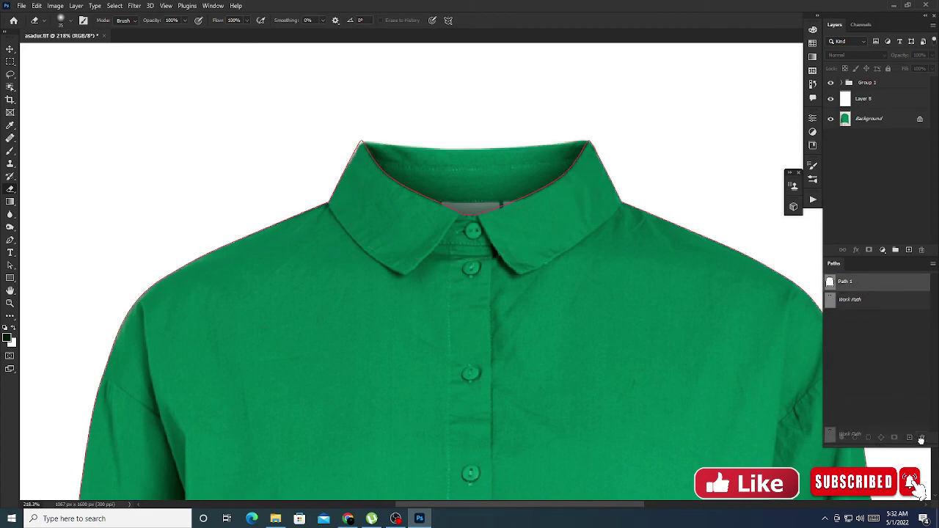
pyautogui.moveTo(858, 296); pyautogui.dragTo(923, 438)
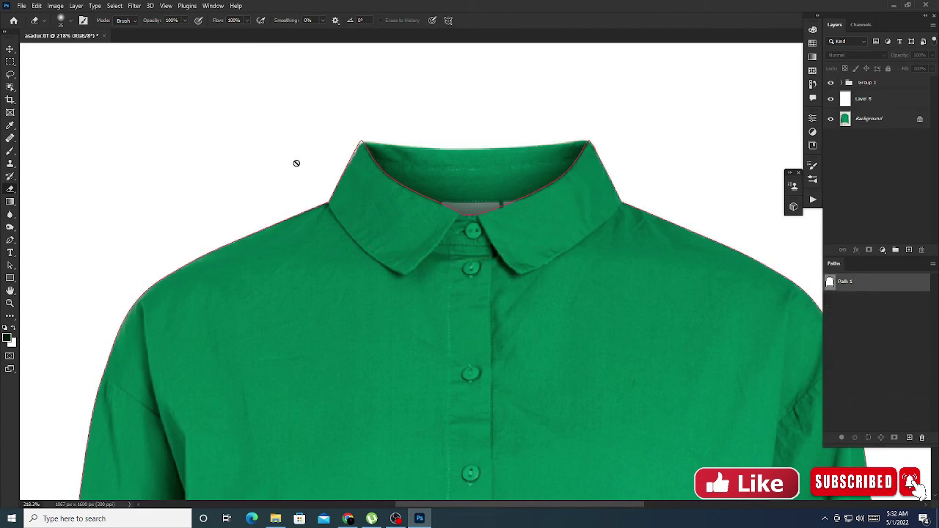
# Step: Delete the inner collar segment from Path 1
pyautogui.press('p')
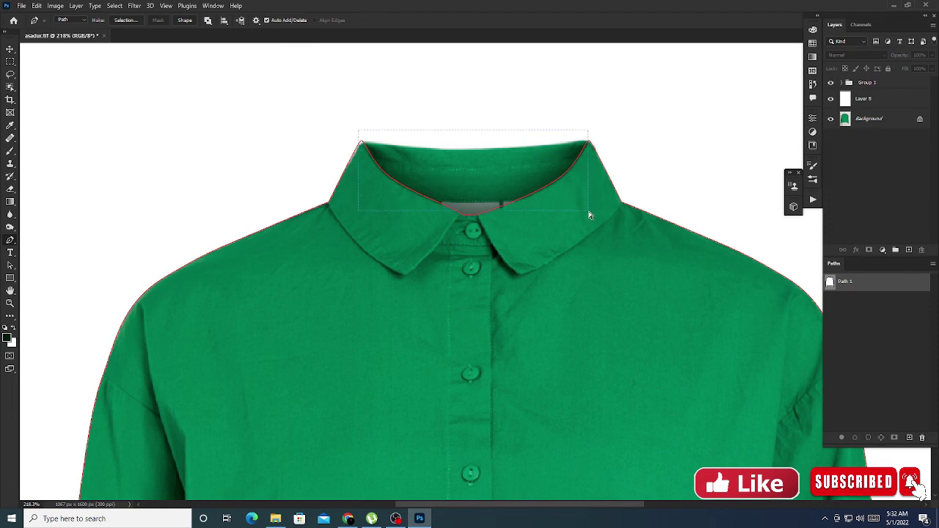
pyautogui.moveTo(590, 215); pyautogui.dragTo(590, 212)
pyautogui.press('Delete')
pyautogui.hotkey('ctrl', 'z')
pyautogui.press('Escape')
pyautogui.moveTo(578, 219); pyautogui.dragTo(583, 216)
pyautogui.press('Delete')
pyautogui.scroll(1, 360, 130)
# Step: Close Path 1 at the top-right collar corner and adjust that anchor's curve
pyautogui.moveTo(353, 131); pyautogui.dragTo(376, 155)
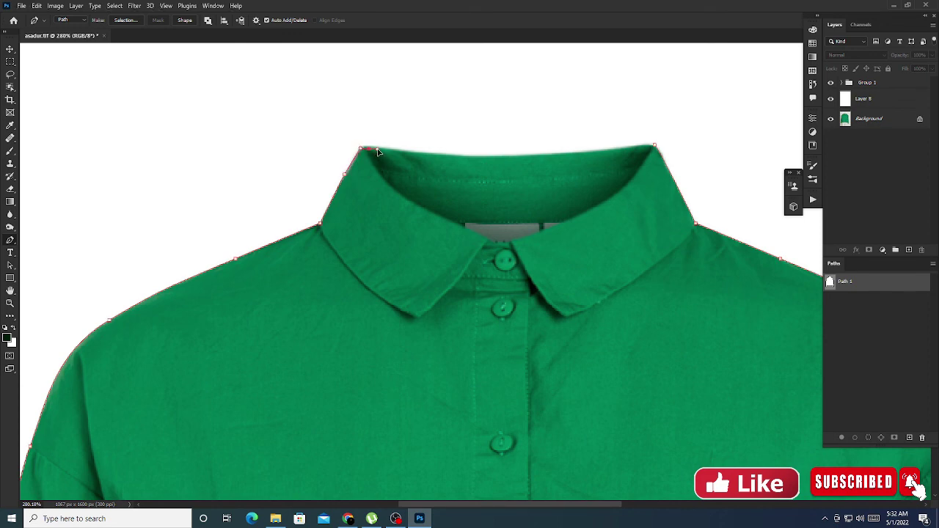
pyautogui.moveTo(378, 152); pyautogui.dragTo(370, 155)
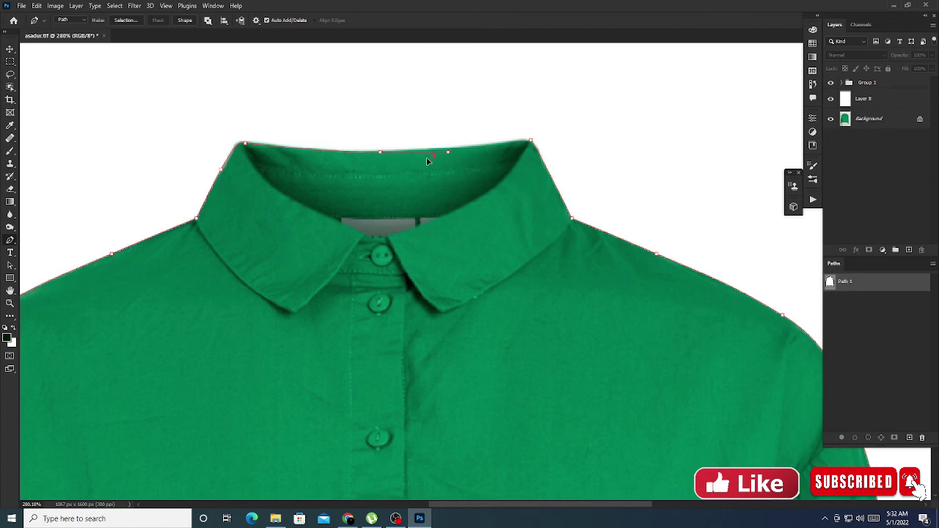
pyautogui.click(531, 141)
pyautogui.click(531, 141)
pyautogui.moveTo(526, 151); pyautogui.dragTo(529, 154)
# Step: Continue Path 1 from the hem endpoint with a new anchor along the curved hem
pyautogui.scroll(-5, 540, 154)
pyautogui.moveTo(501, 499); pyautogui.dragTo(458, 160)
pyautogui.scroll(8, 458, 160)
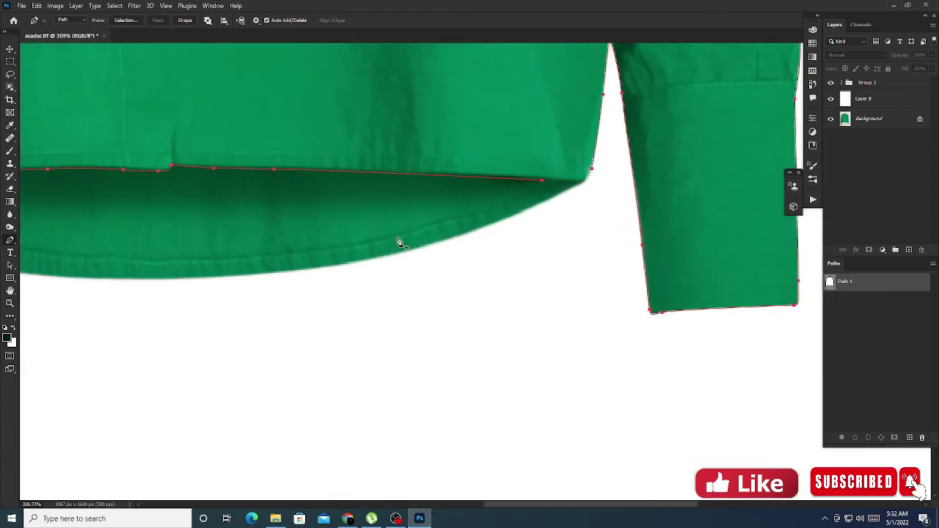
pyautogui.hscroll(-5, 399, 242)
pyautogui.hscroll(-5, 463, 382)
pyautogui.moveTo(374, 209); pyautogui.dragTo(466, 235)
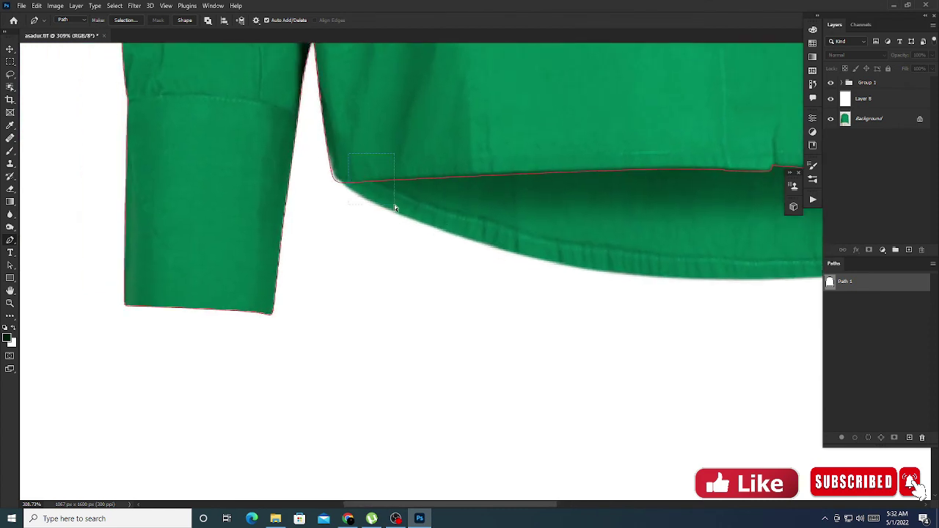
pyautogui.hscroll(2, 272, 186)
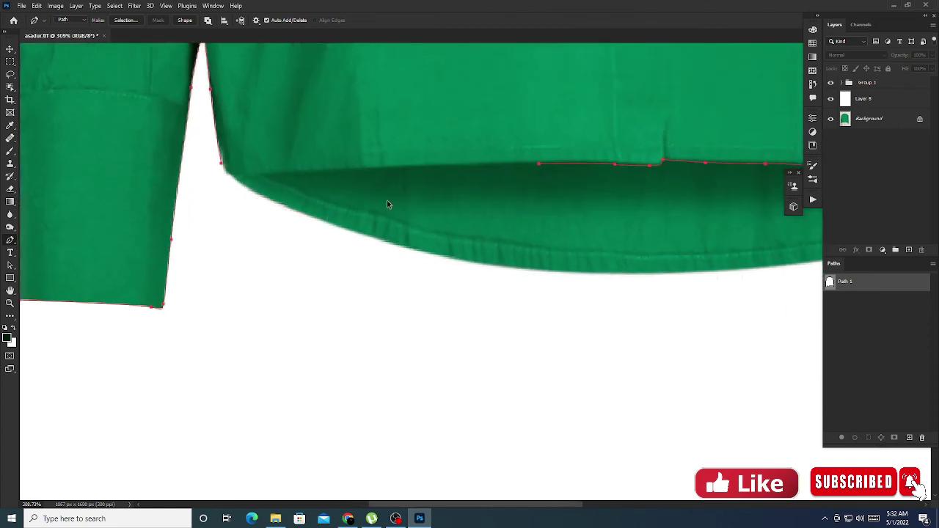
pyautogui.hscroll(3, 289, 198)
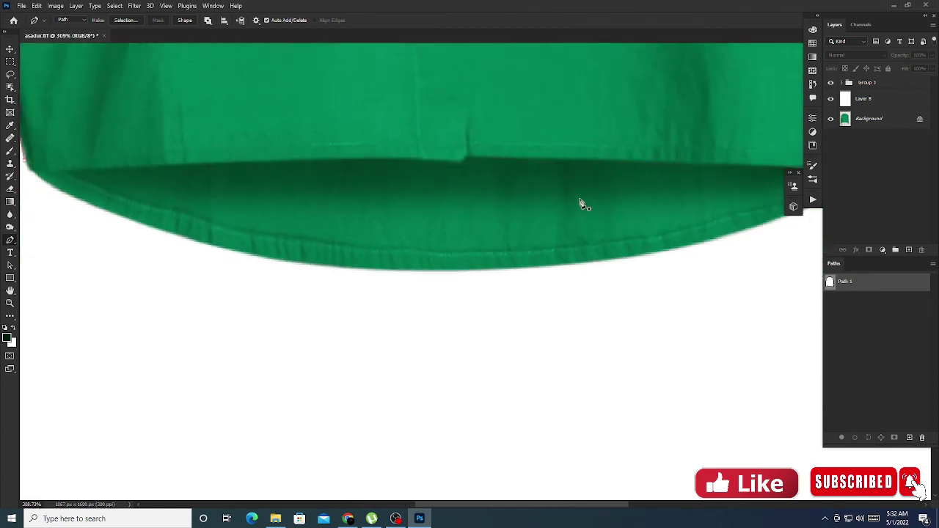
pyautogui.hscroll(4, 579, 206)
pyautogui.click(591, 139)
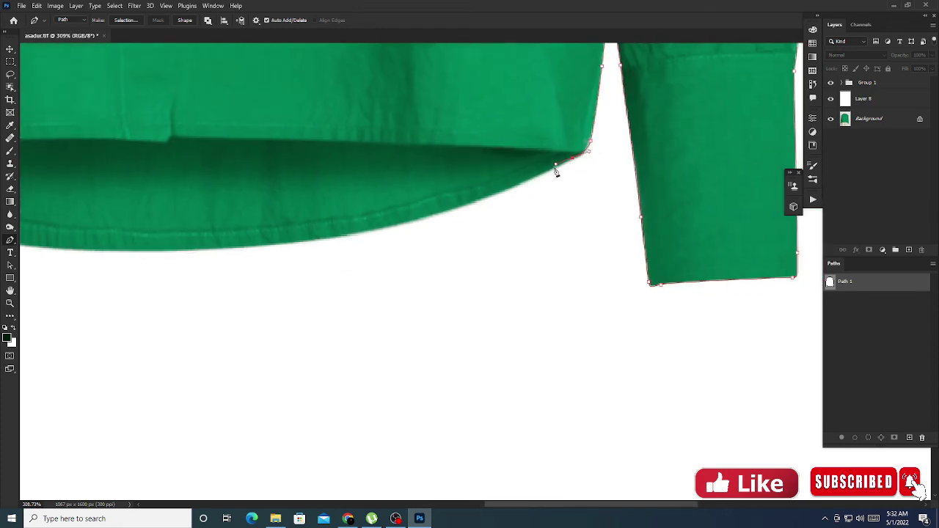
pyautogui.hscroll(-3, 557, 171)
pyautogui.scroll(-1, 556, 171)
pyautogui.click(385, 210)
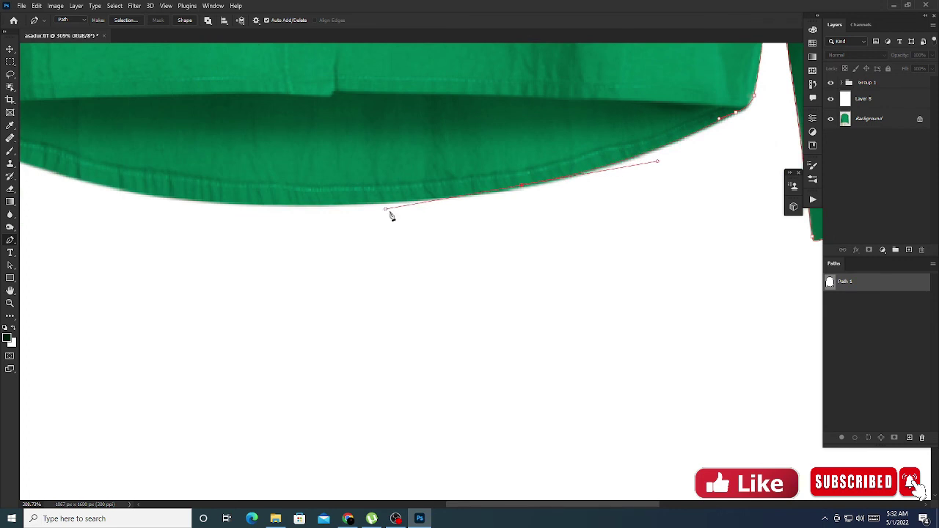
# Step: Add further smooth anchors along the hem curve and close the path at its start
pyautogui.hscroll(-4, 432, 237)
pyautogui.scroll(1, 432, 237)
pyautogui.click(477, 233)
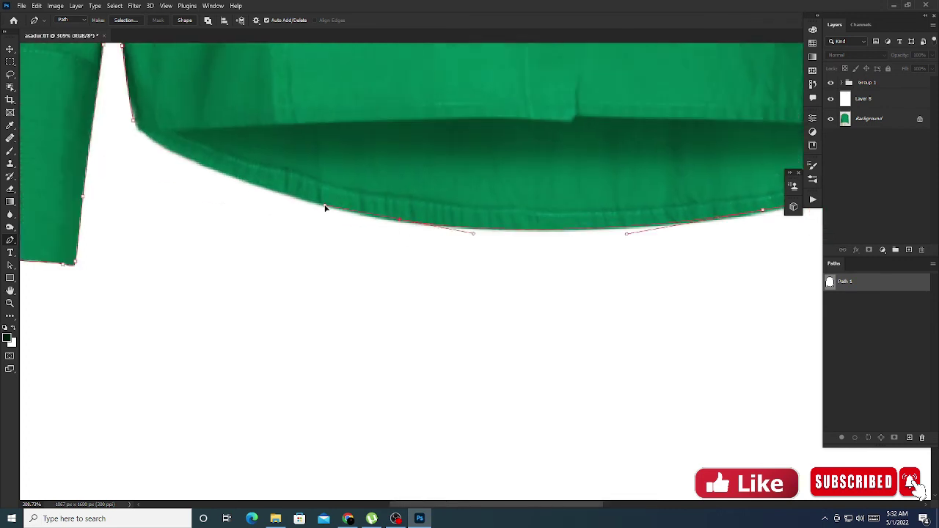
pyautogui.click(323, 206)
pyautogui.hscroll(-3, 419, 249)
pyautogui.scroll(3, 420, 250)
pyautogui.moveTo(408, 239); pyautogui.dragTo(360, 213)
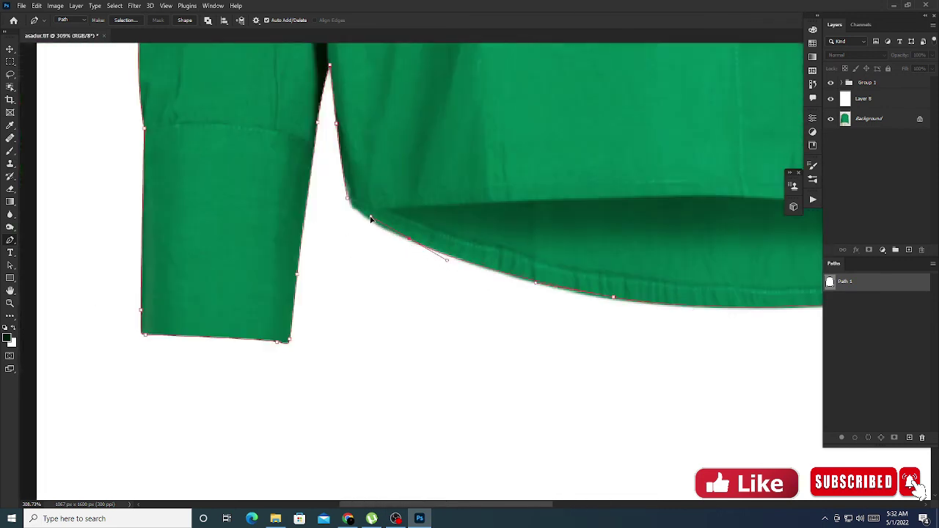
pyautogui.click(349, 200)
pyautogui.hotkey('ctrl', '0')
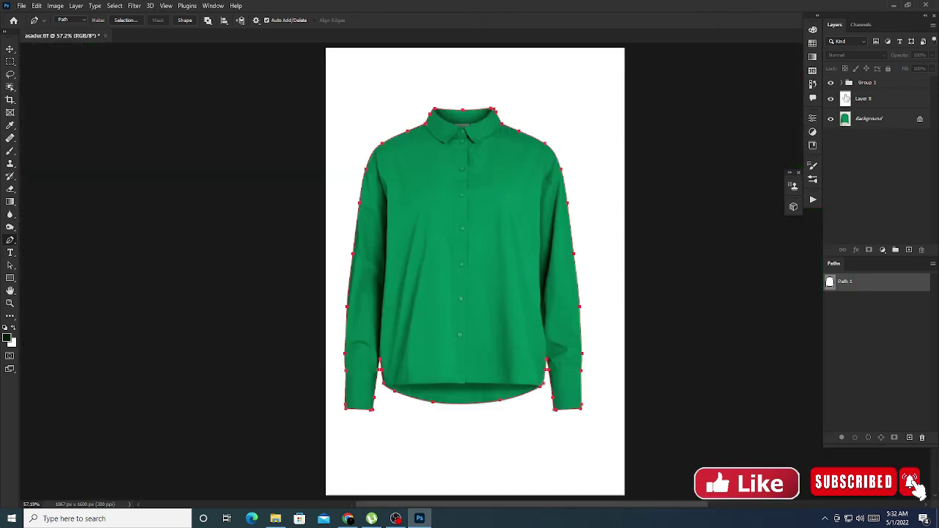
# Step: Load Path 1 as a selection and add it as Group 1's layer mask
pyautogui.keyDown('ctrl'); pyautogui.click(830, 282); pyautogui.keyUp('ctrl')
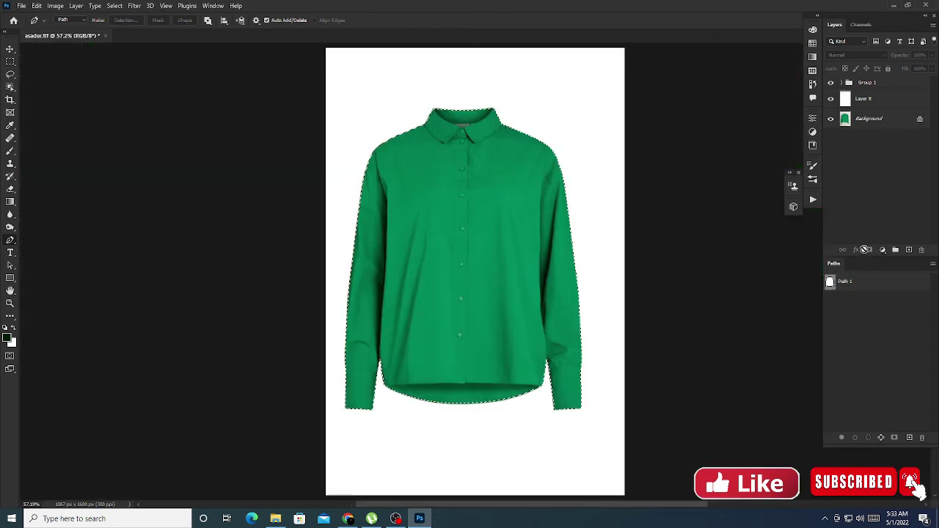
pyautogui.click(880, 82)
pyautogui.click(869, 249)
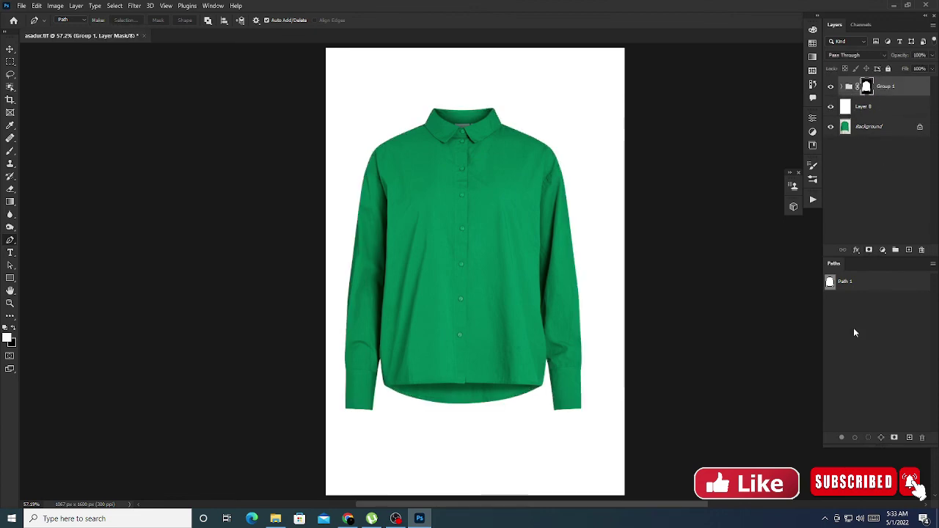